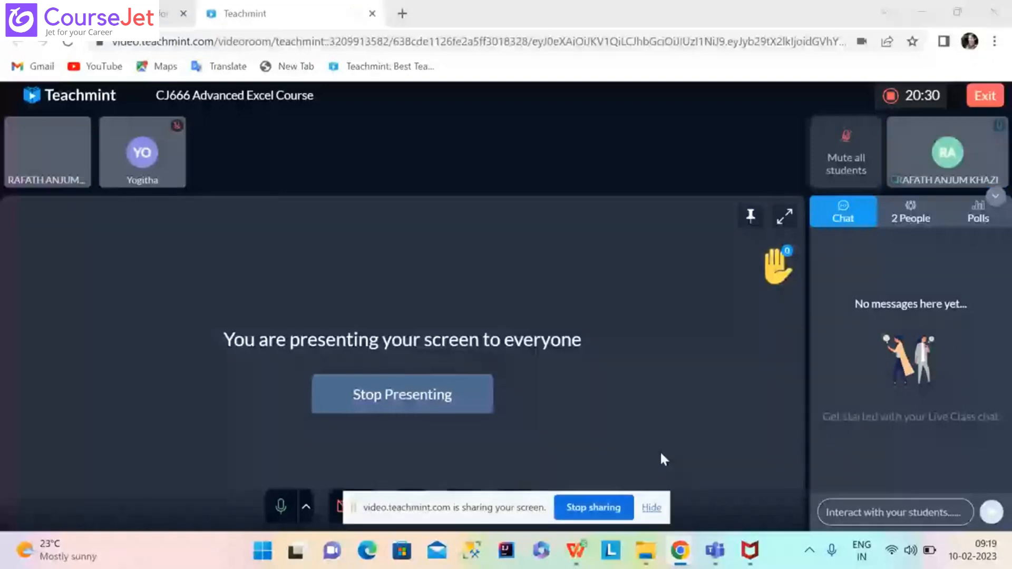
Switch to the Section3_Logical_Operators workbook and select cell I2 on the Weather Data sheet.
click(651, 507)
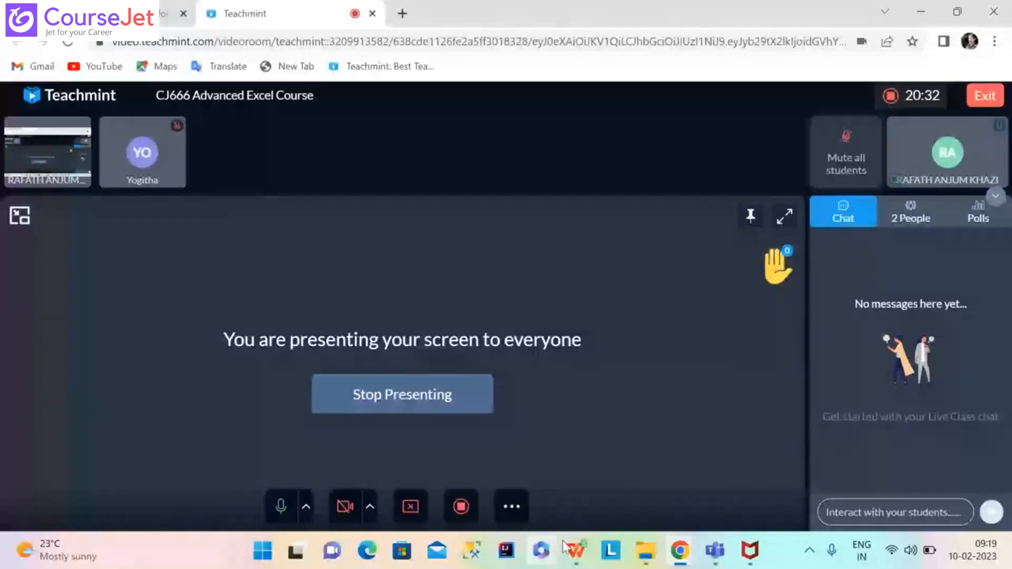
mouse_move(576, 552)
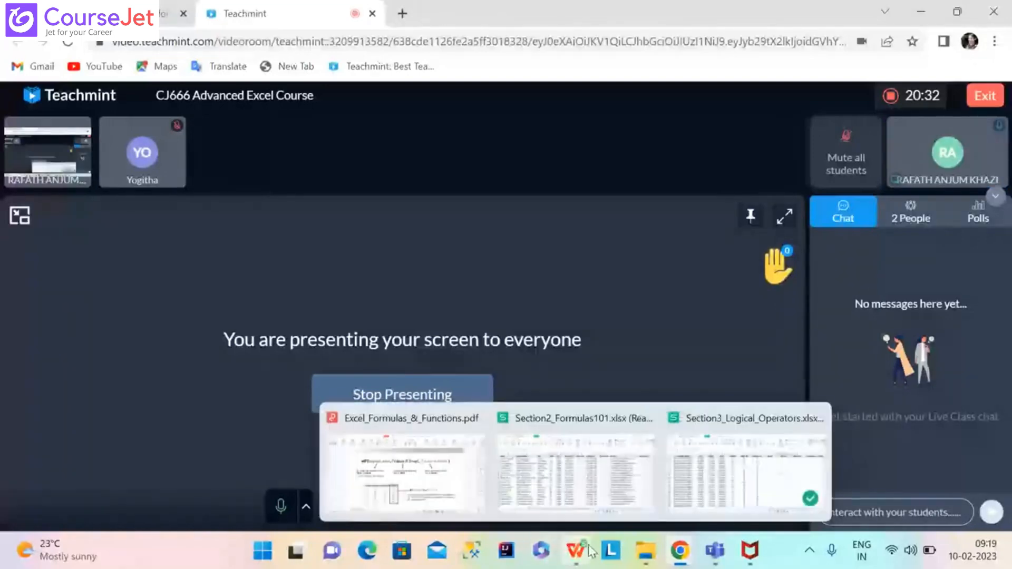
click(701, 473)
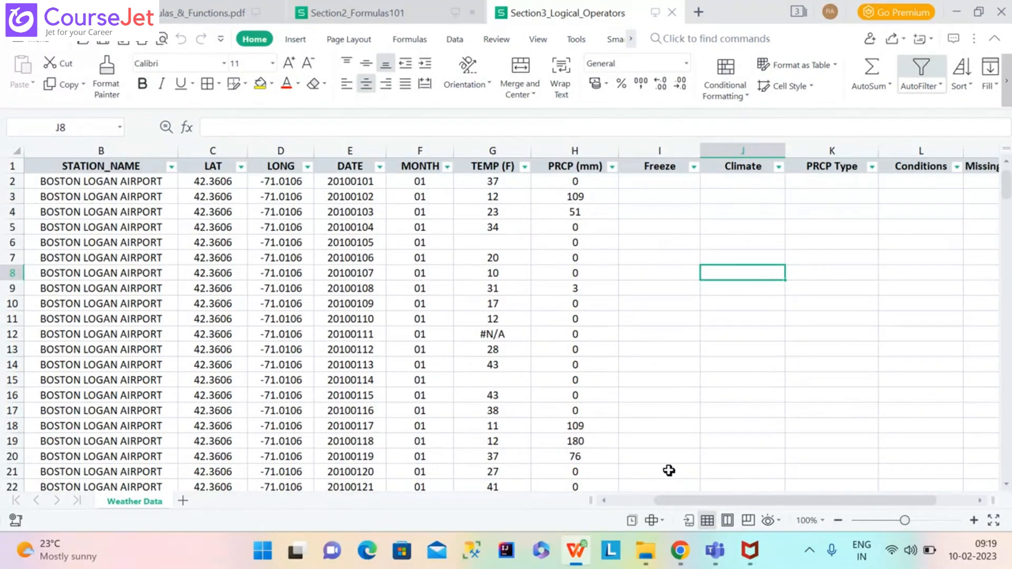
mouse_move(583, 548)
click(655, 183)
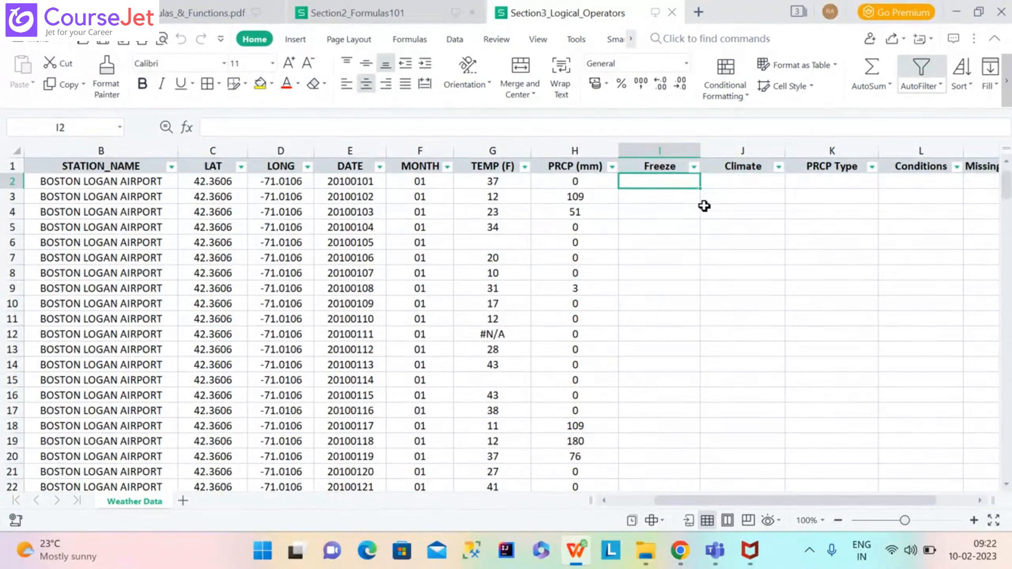
Enter =IF(G2<32,"Yes","no") in I2, which returns no for the 37°F reading.
text(=I)
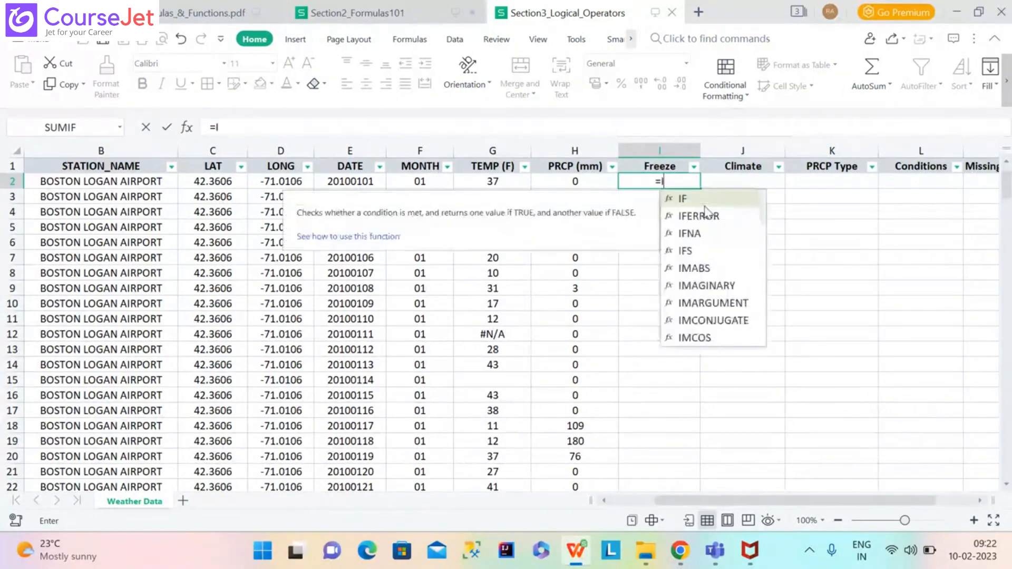
text(F)
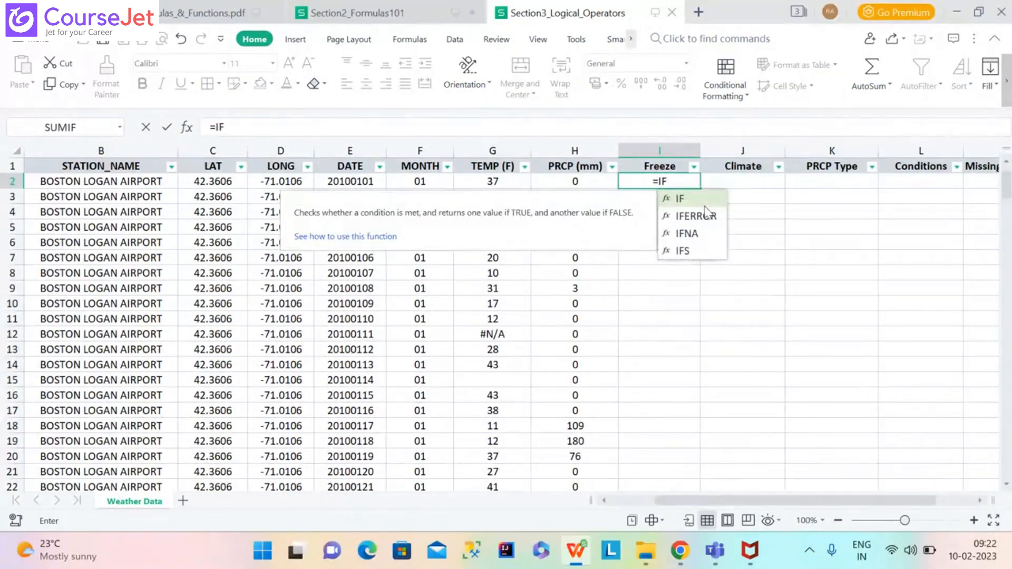
text(()
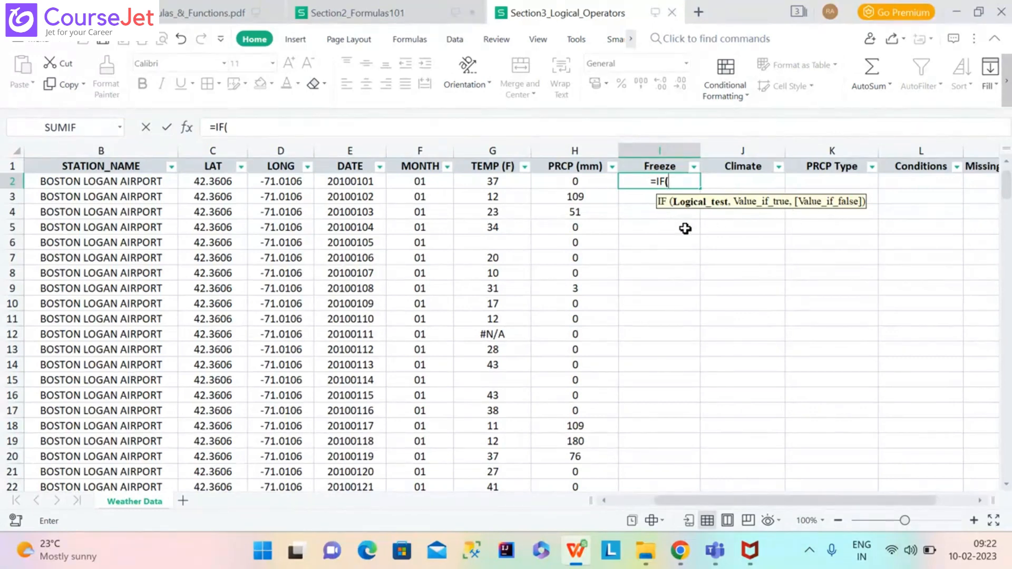
click(510, 183)
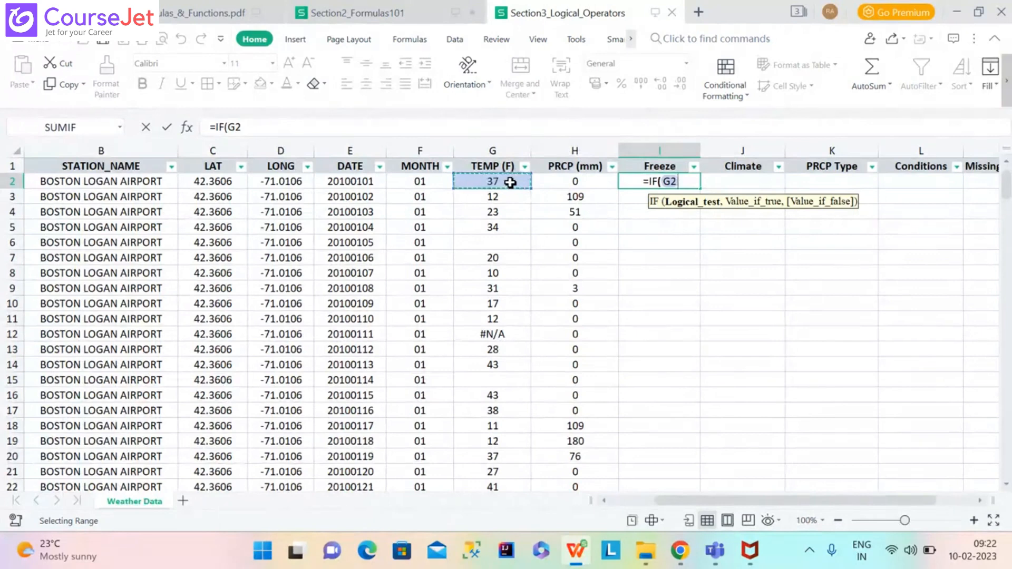
text(<)
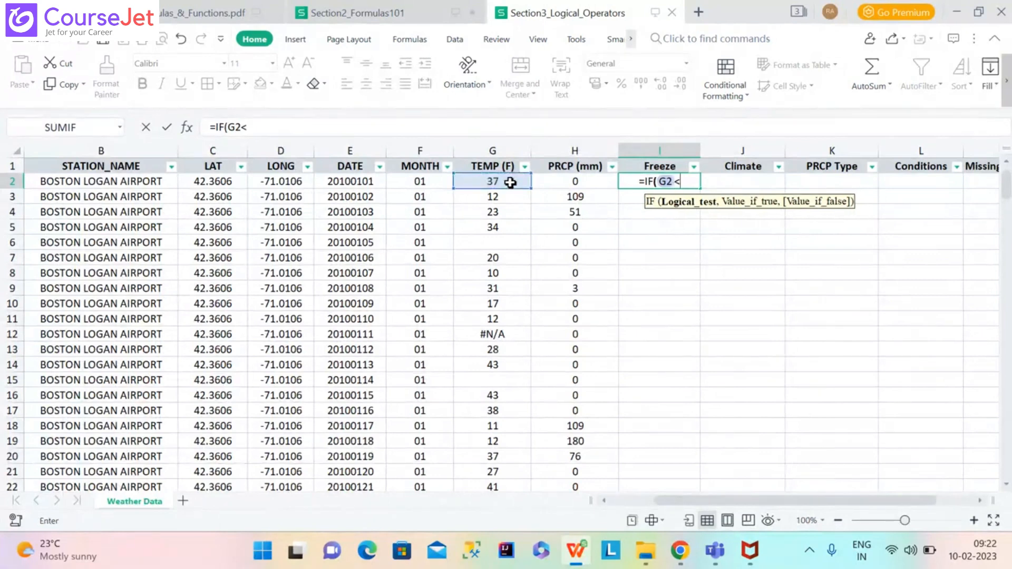
text(32)
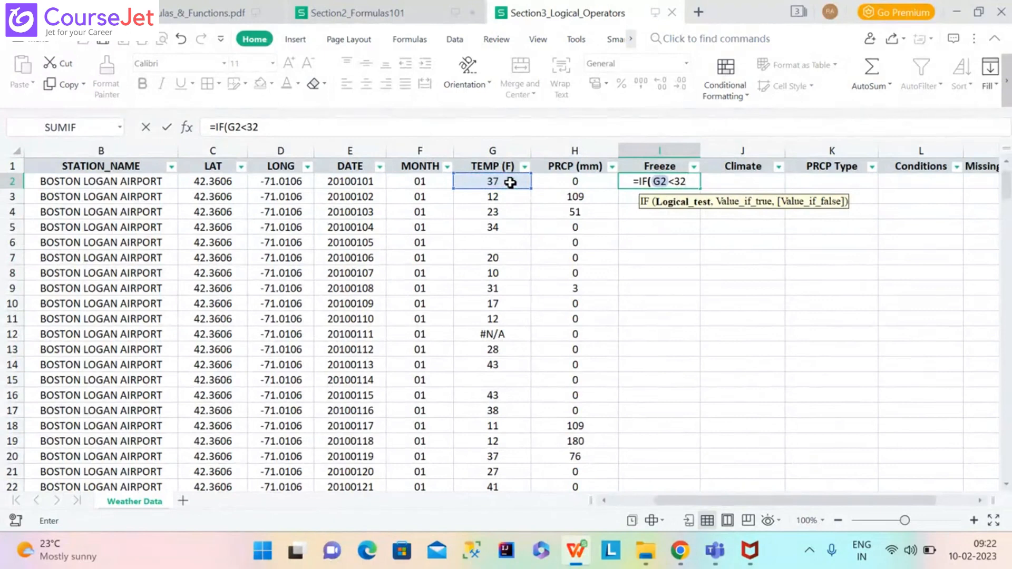
text(,)
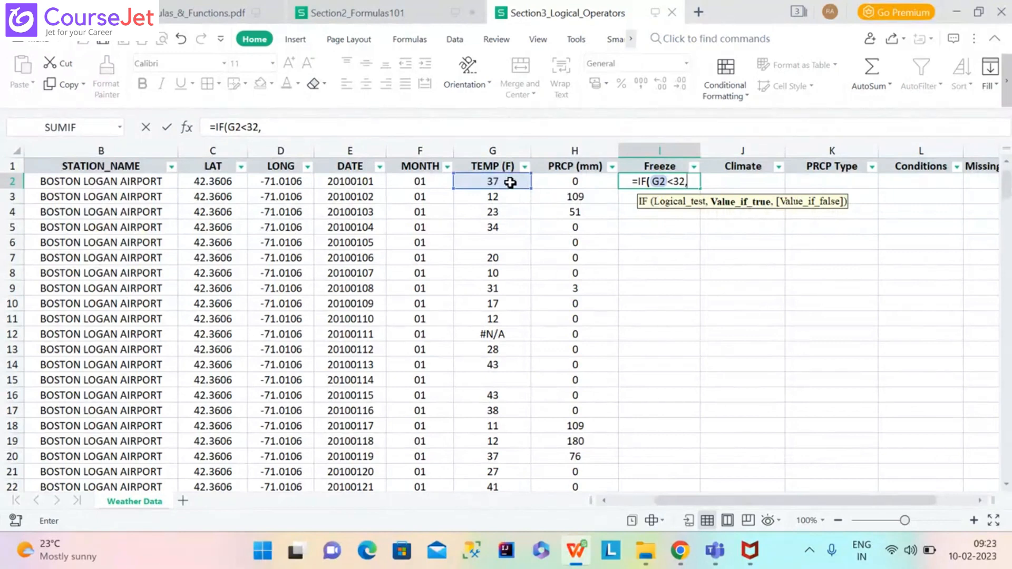
text(")
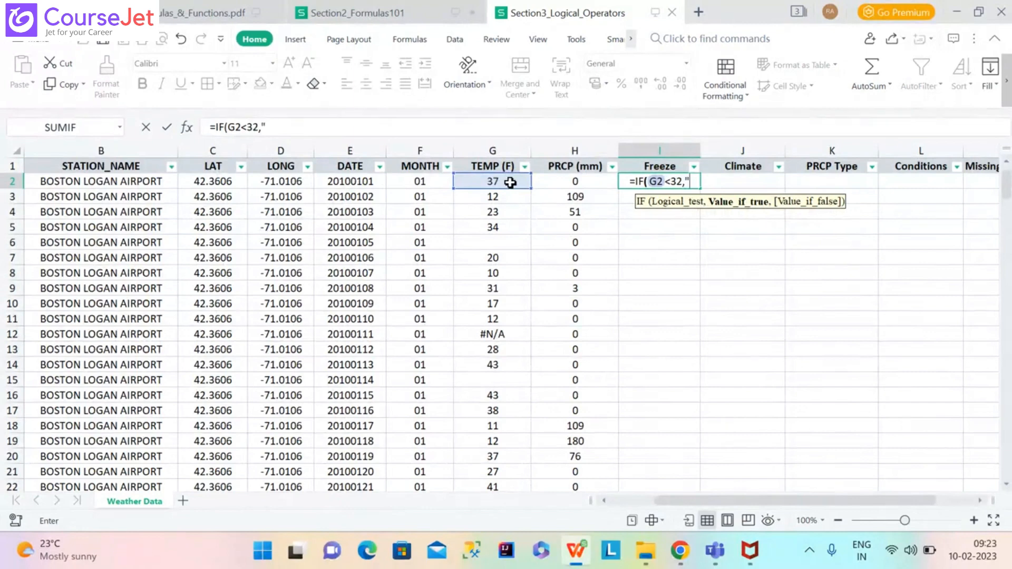
text(Ye)
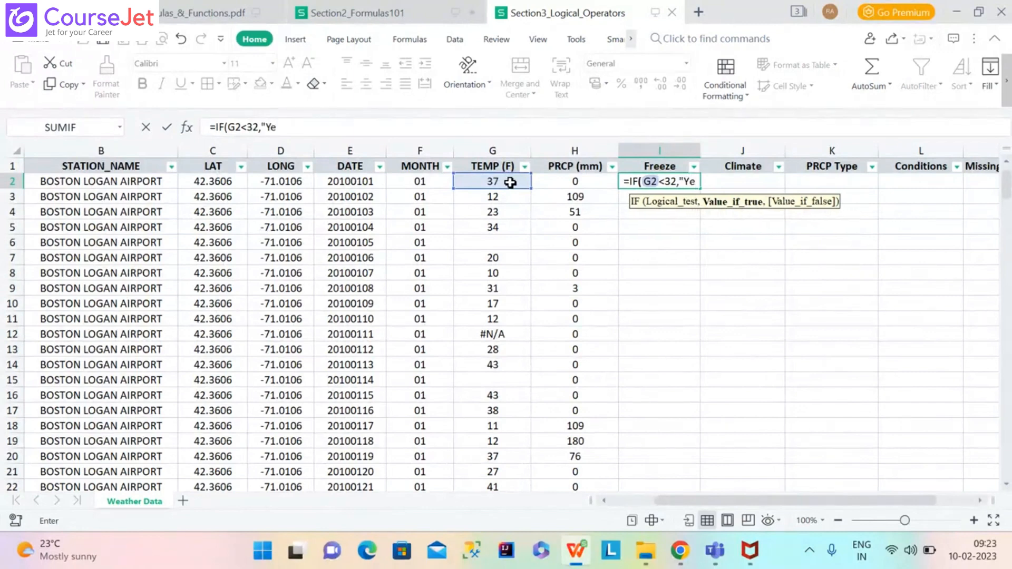
text(s",)
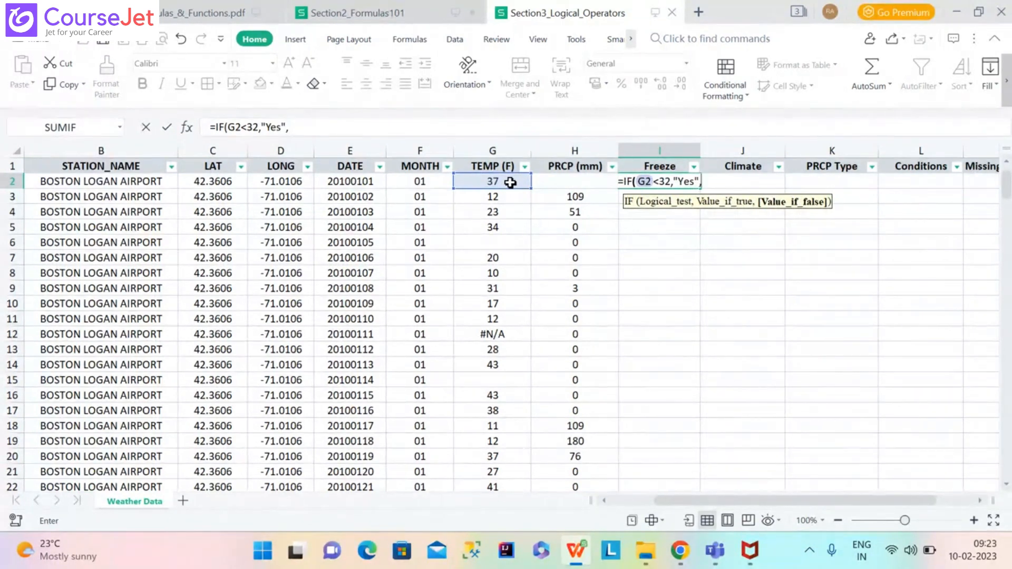
text(")
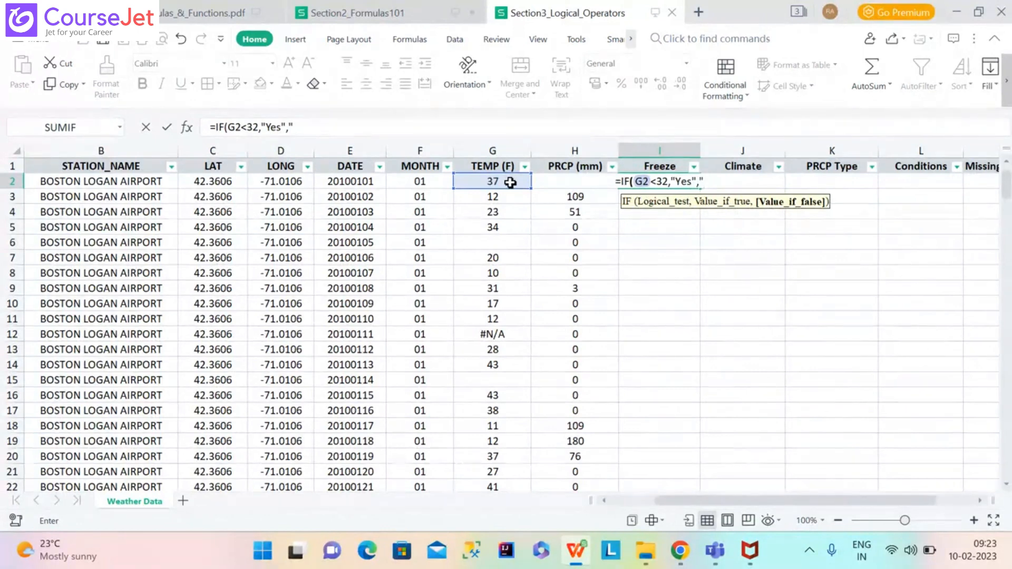
text(no"))
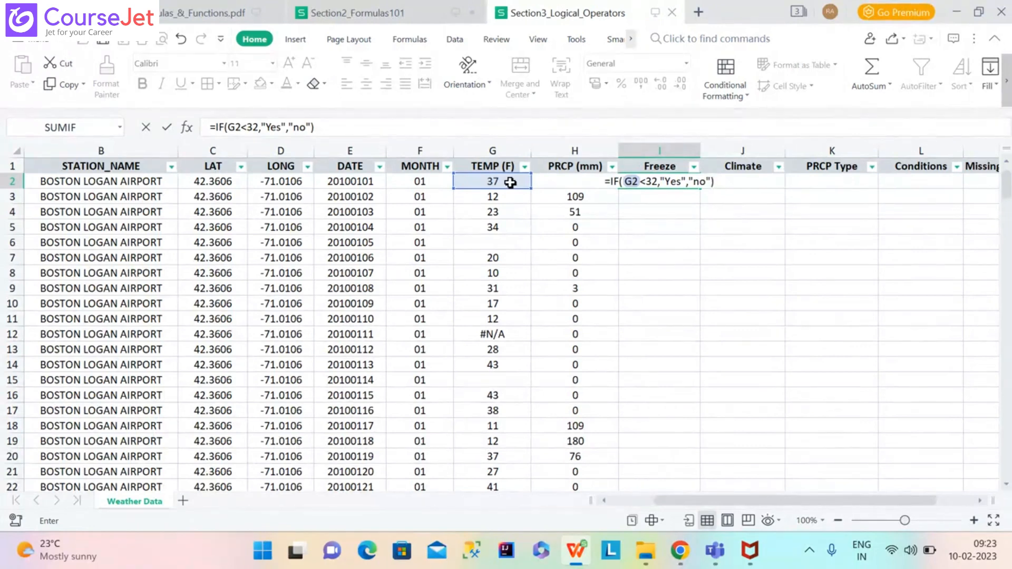
key(Return)
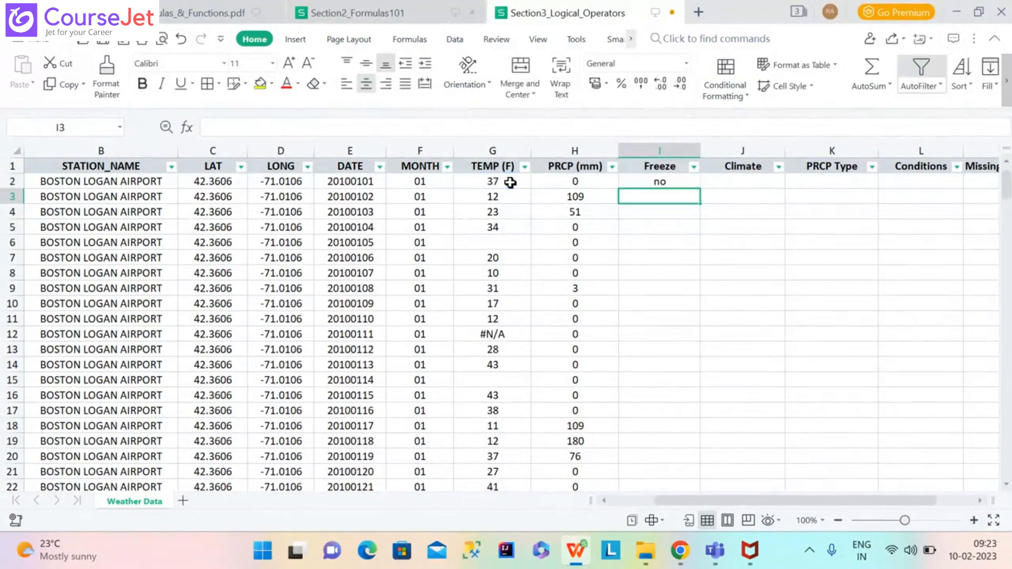
Fill the I2 Freeze formula down the entire Freeze column.
click(649, 182)
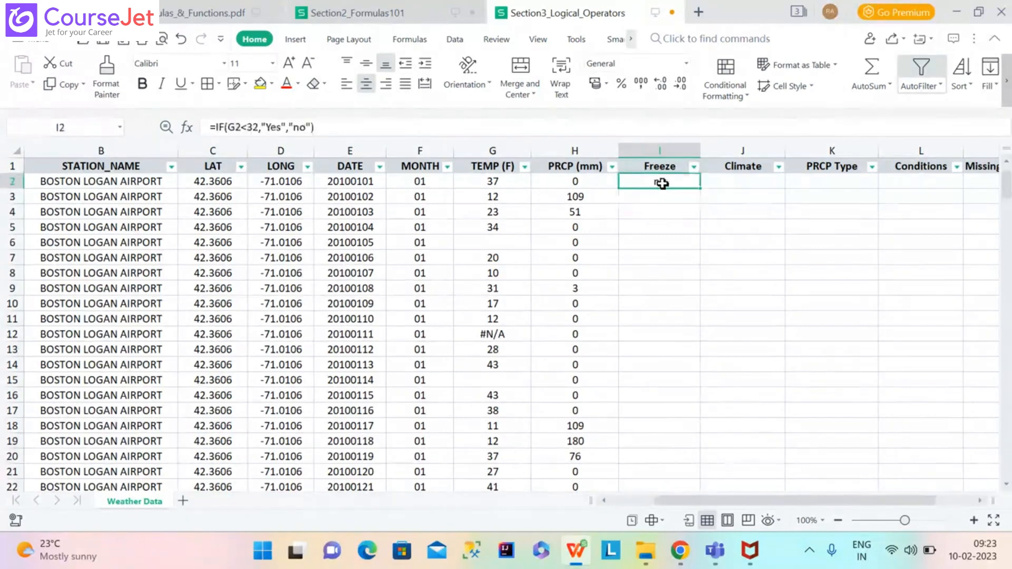
double_click(699, 189)
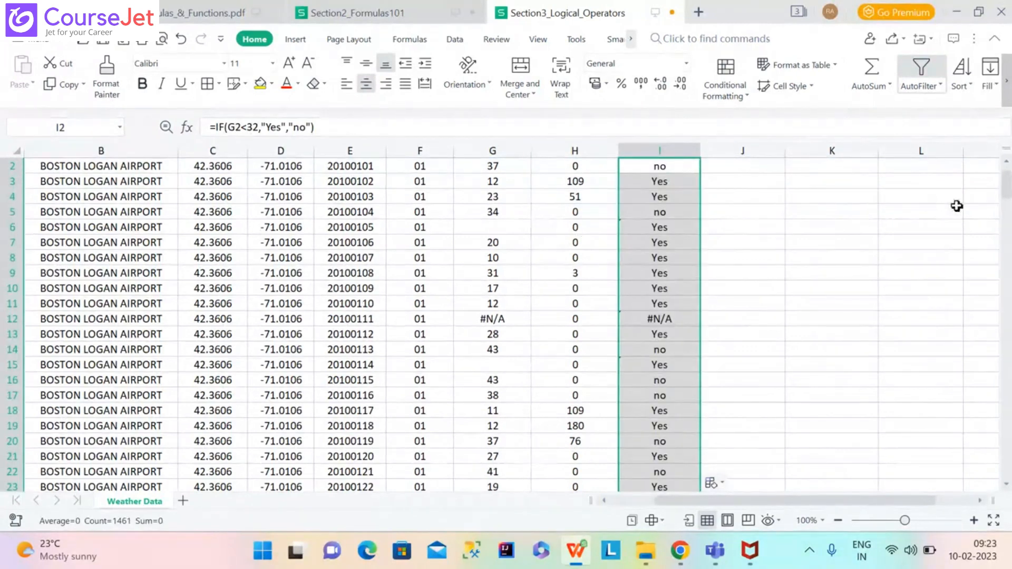
scroll(542, 219, up, 1)
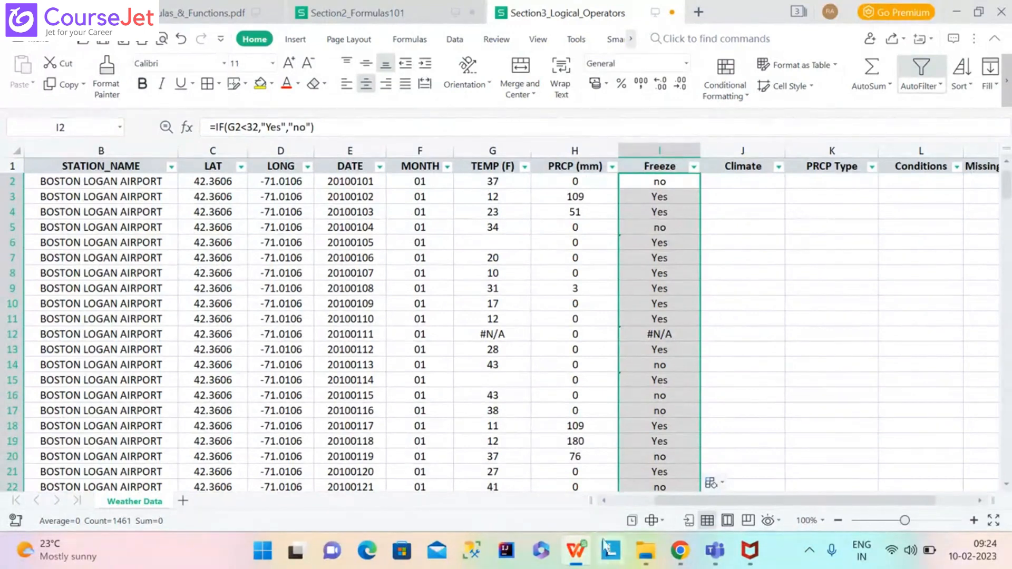
Show the Nested IF Statements page (19/100) of the Excel_Formulas_&_Functions PDF.
mouse_move(576, 550)
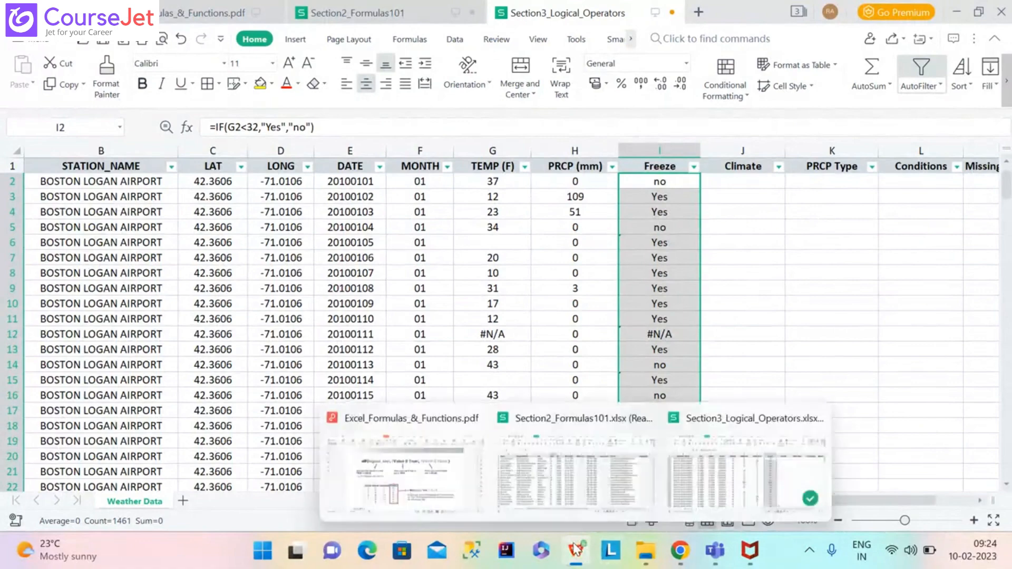
click(340, 470)
click(229, 521)
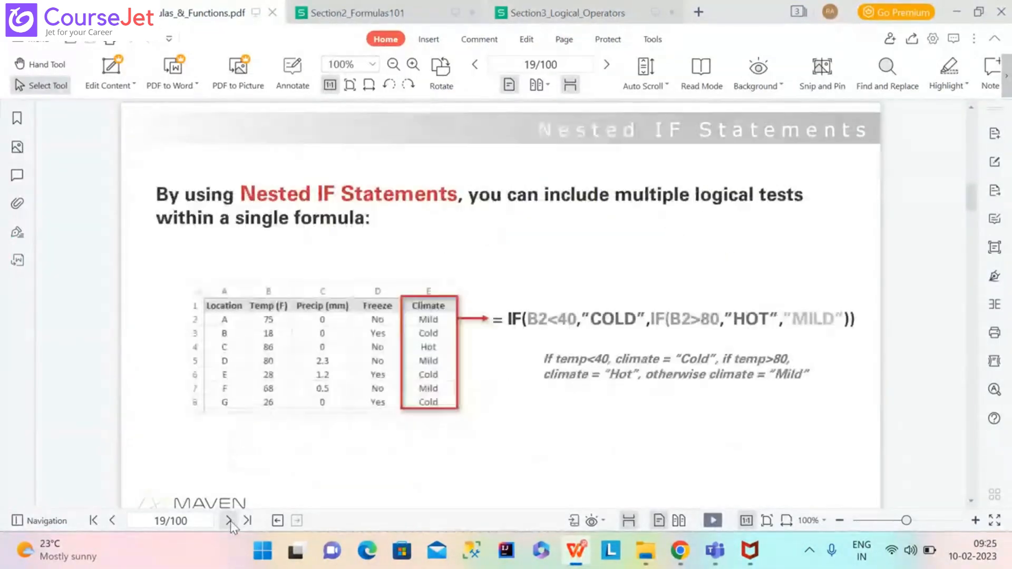
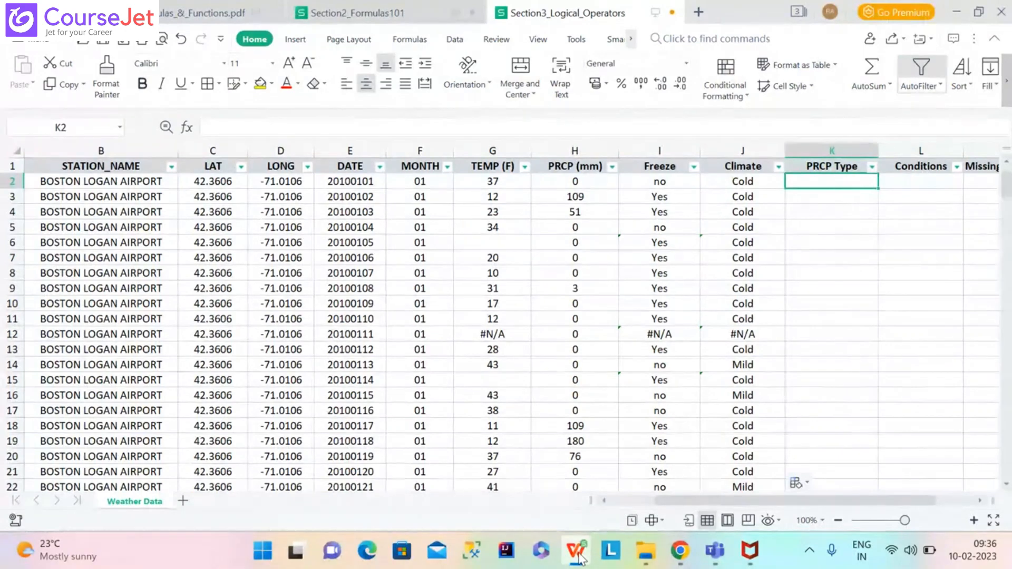
mouse_move(580, 558)
click(442, 488)
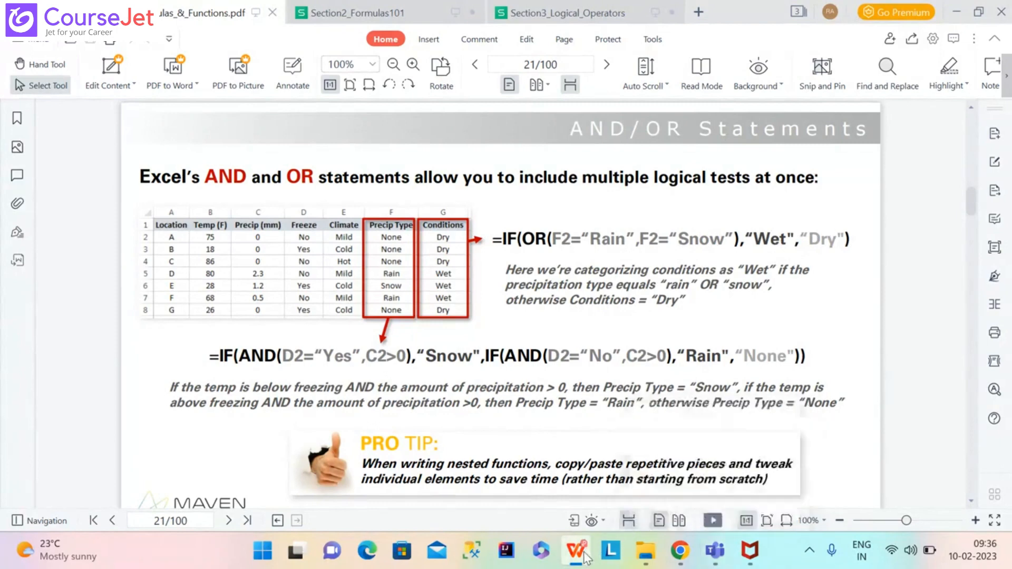
mouse_move(587, 557)
click(729, 462)
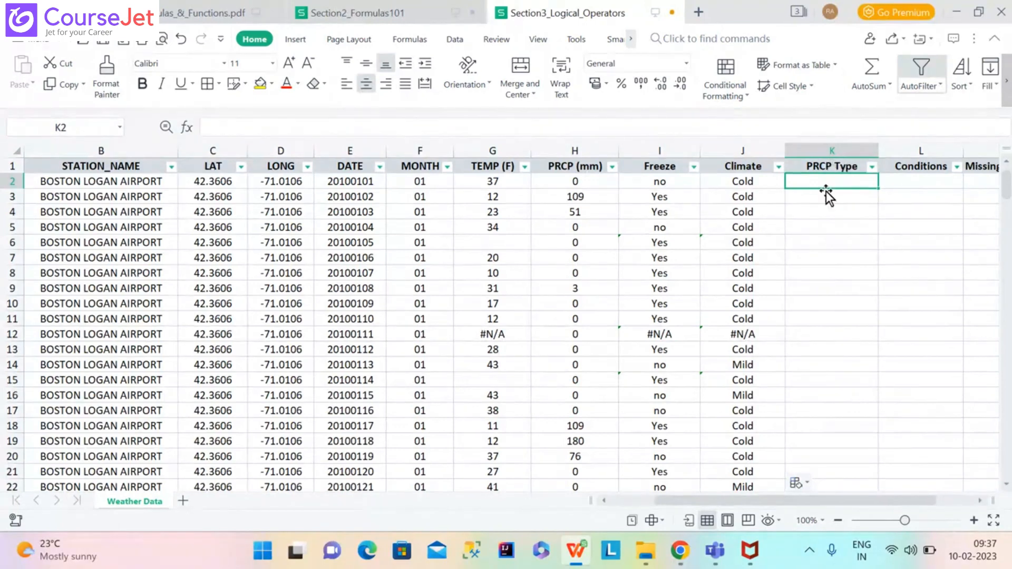
Begin K2's PRCP Type formula as =IF(AND(I2="Yes",H2>0),"Snow", using clicked cell references.
text(=)
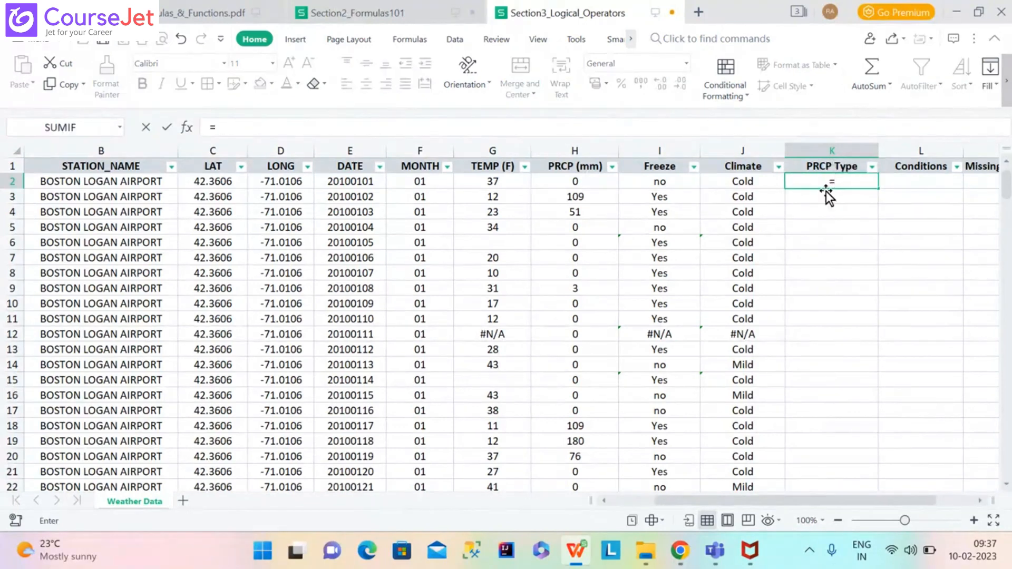
text(IF)
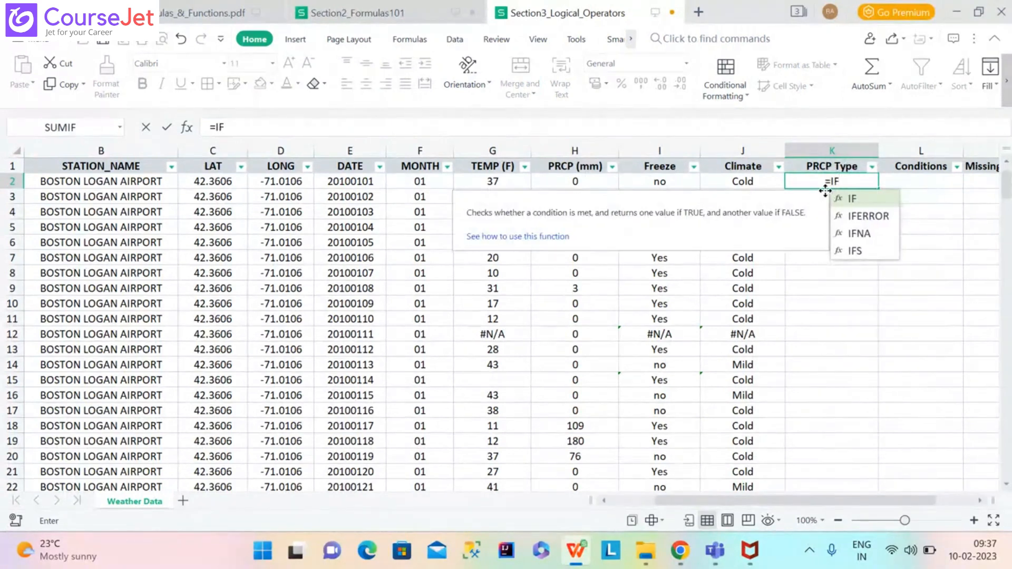
text((A)
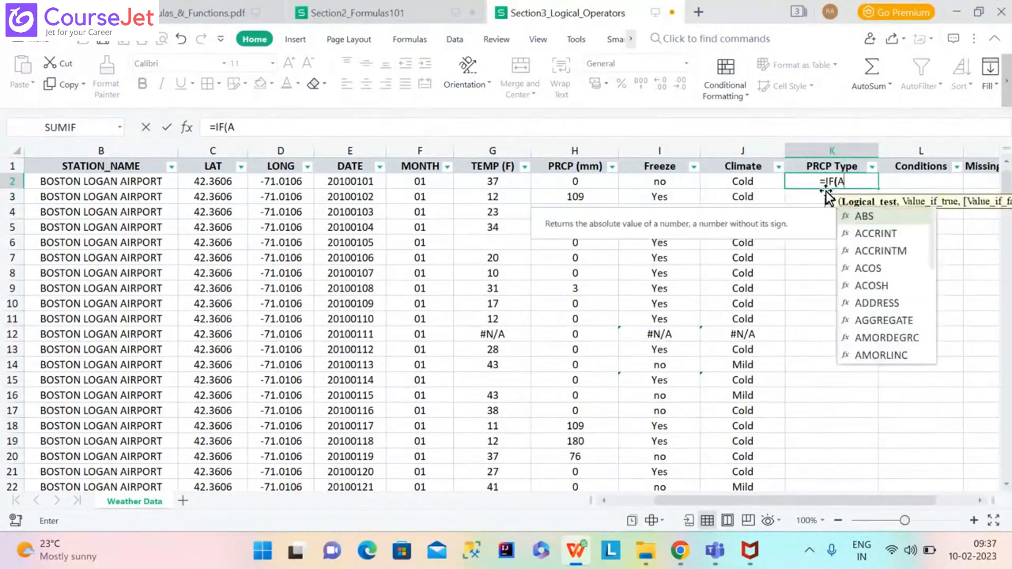
text(ND)
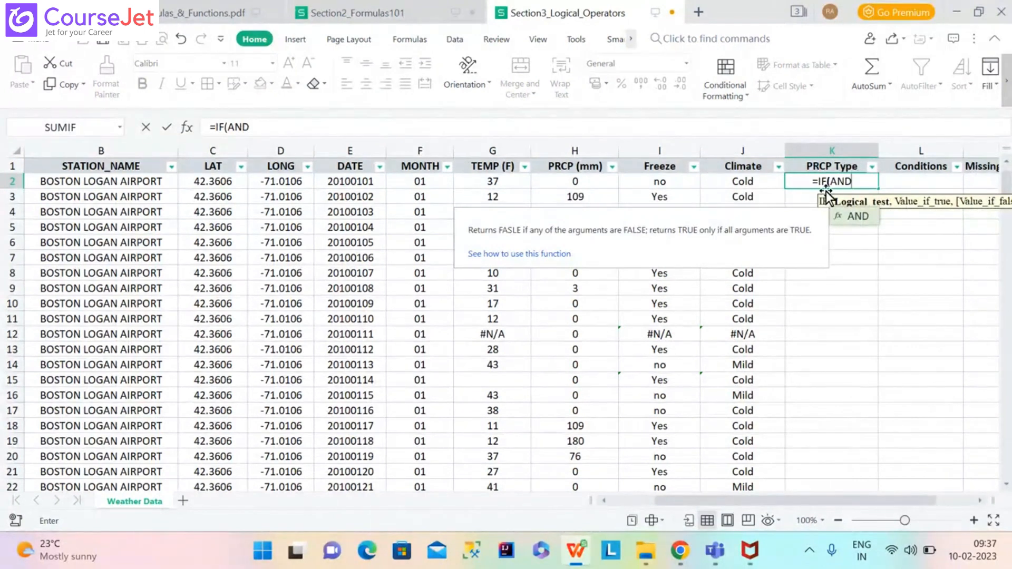
text(()
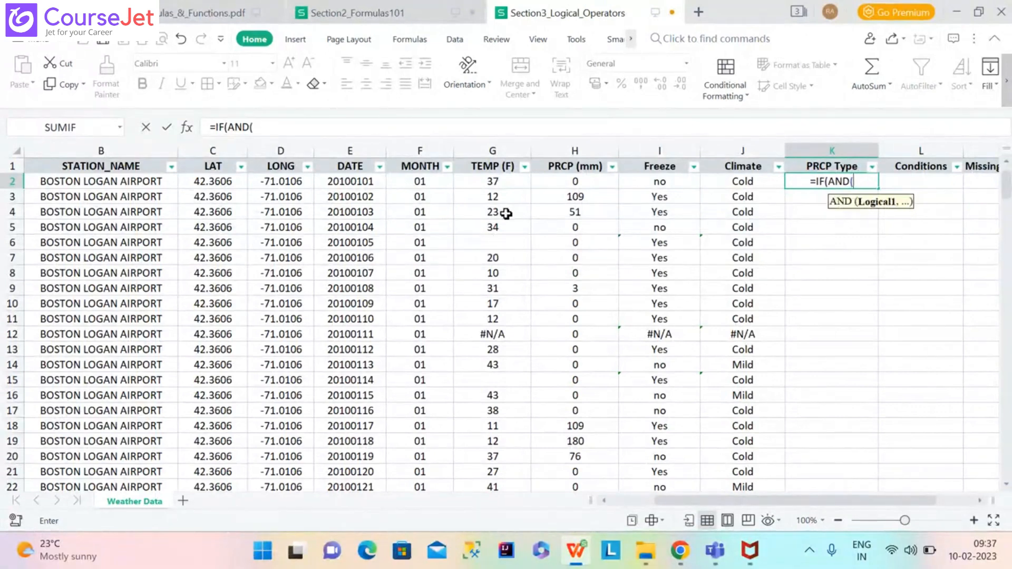
click(660, 185)
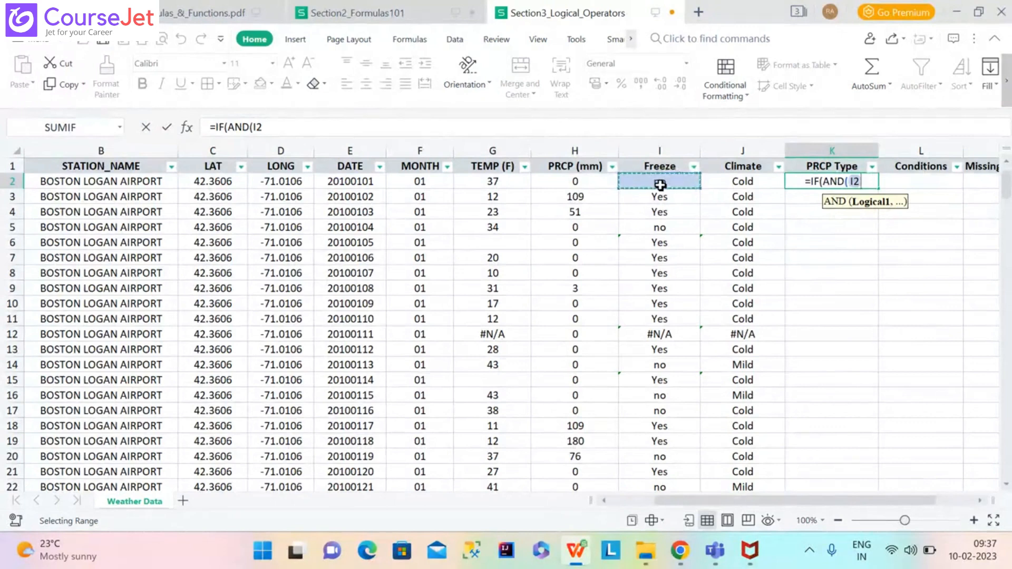
text(=)
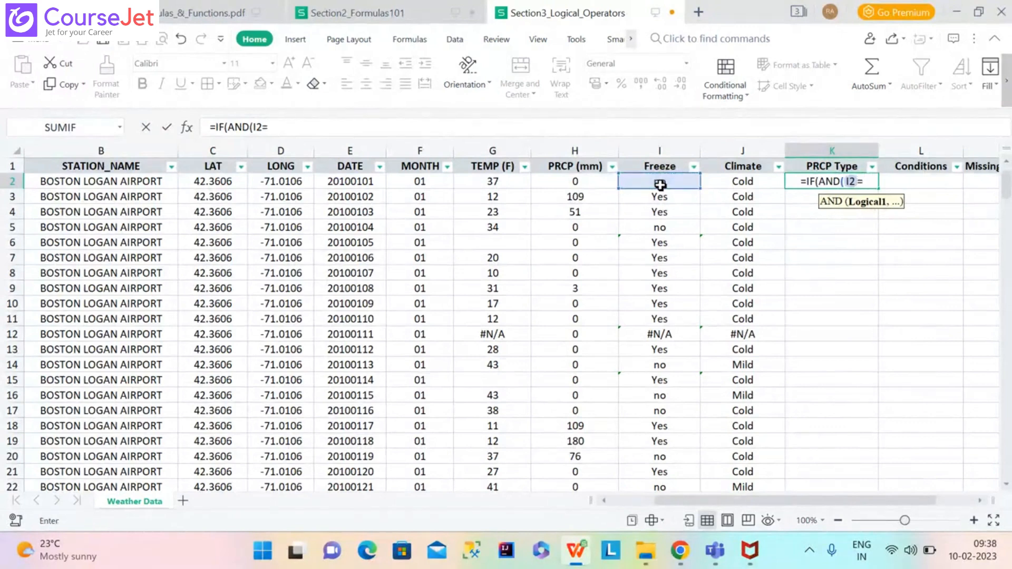
text("Yes")
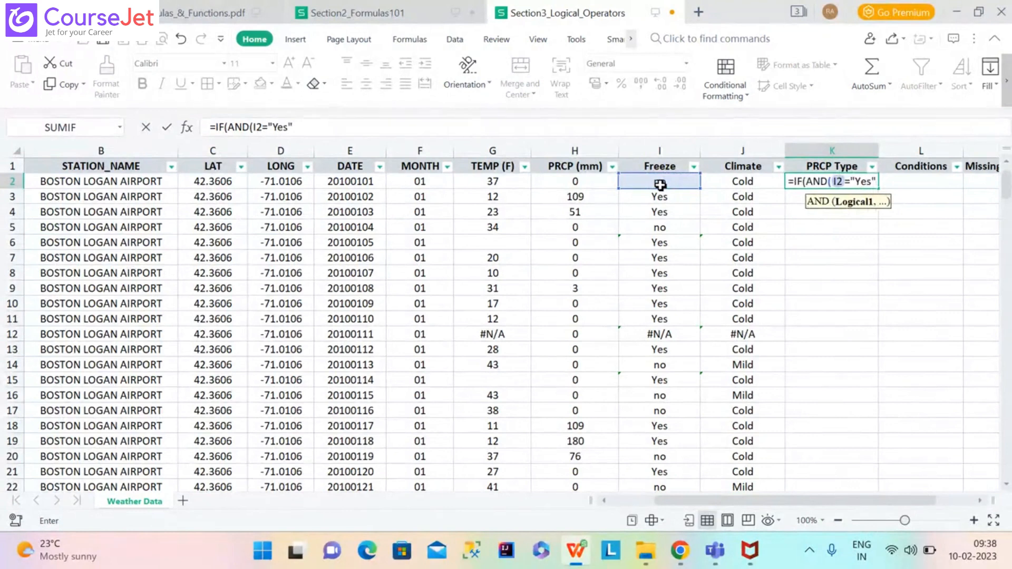
text(,)
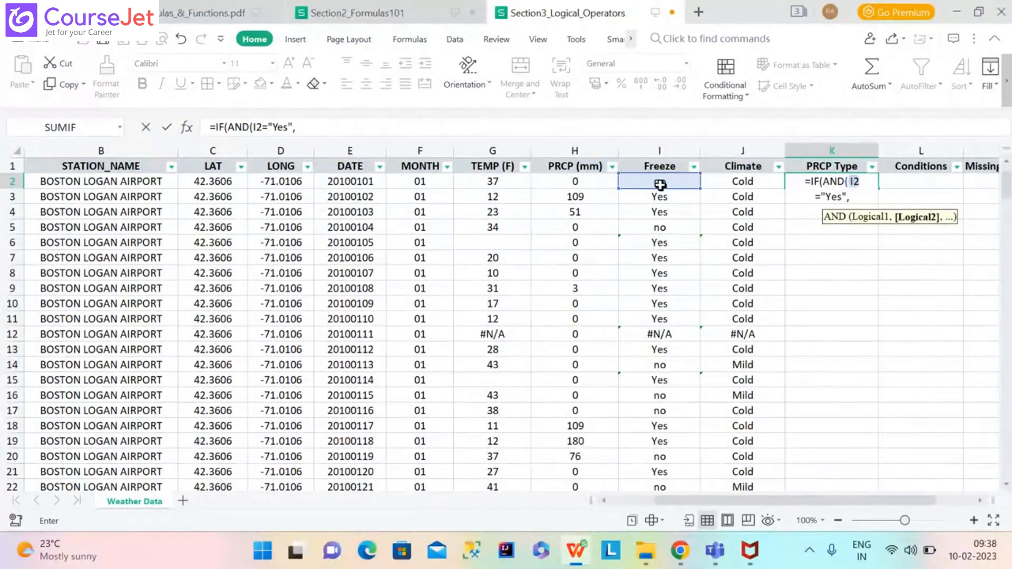
click(579, 182)
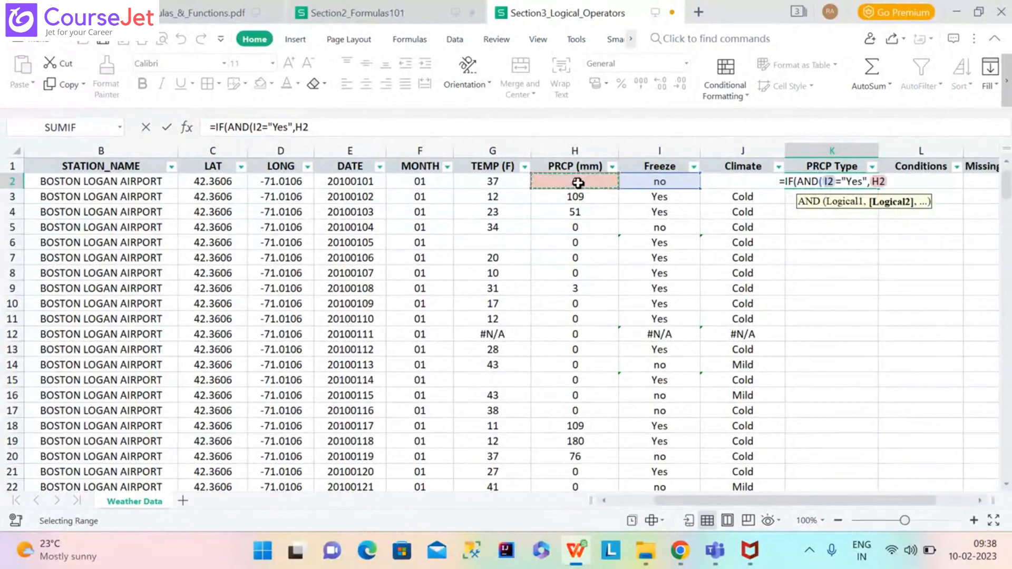
text(>0)
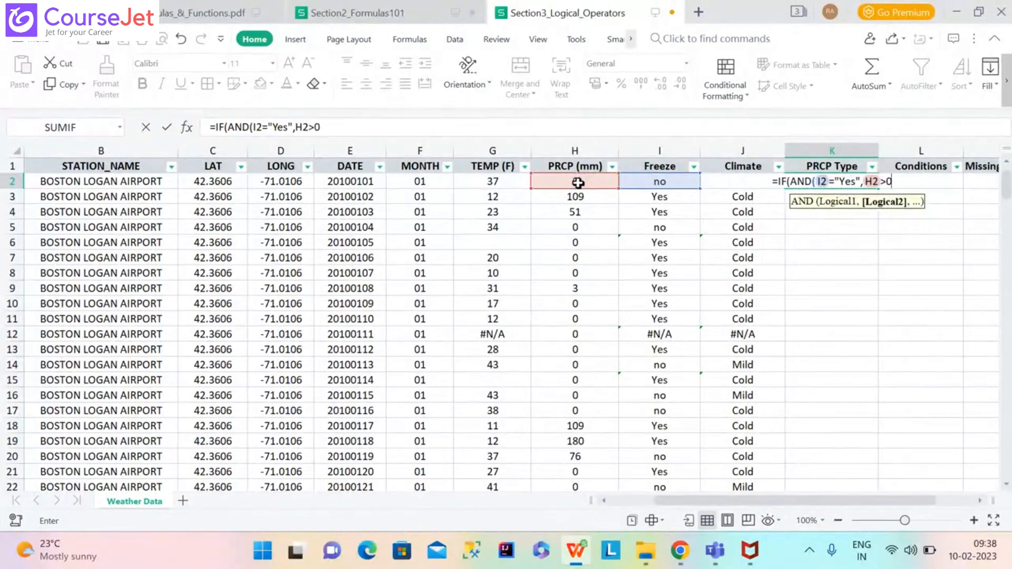
text(),)
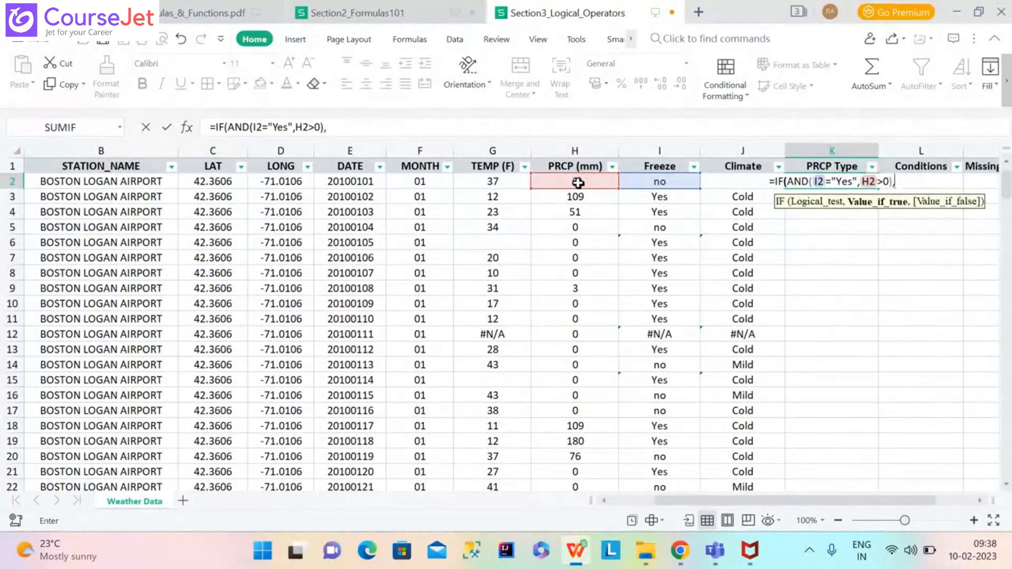
text("Sn)
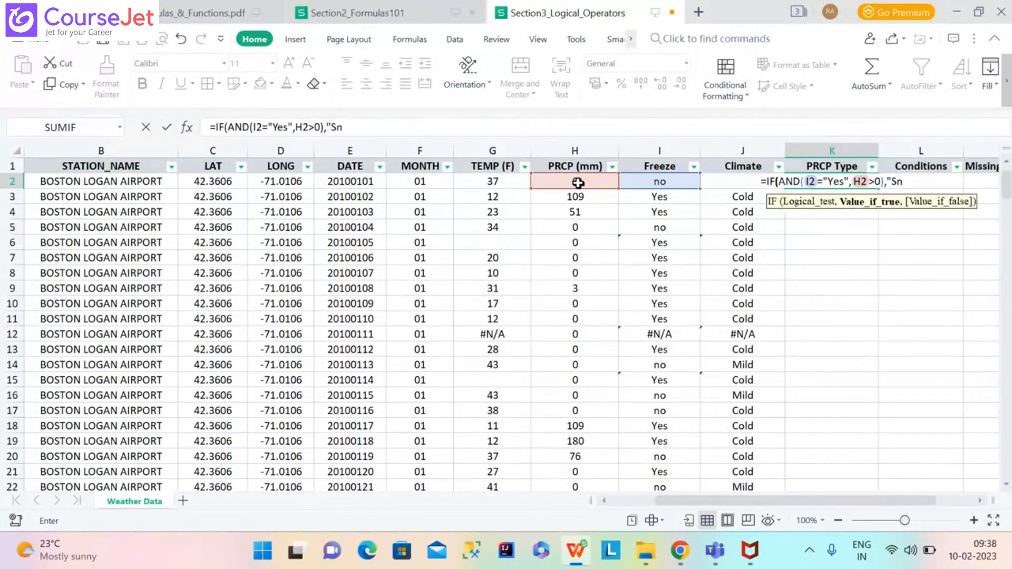
text(ow",)
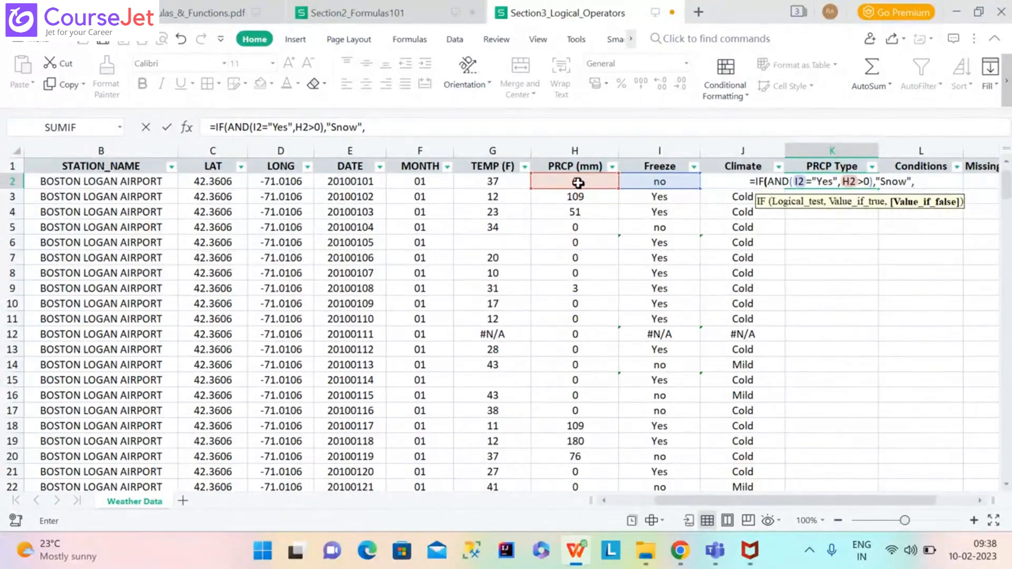
Check the nested AND formula example in the PDF, then return to the spreadsheet.
mouse_move(577, 551)
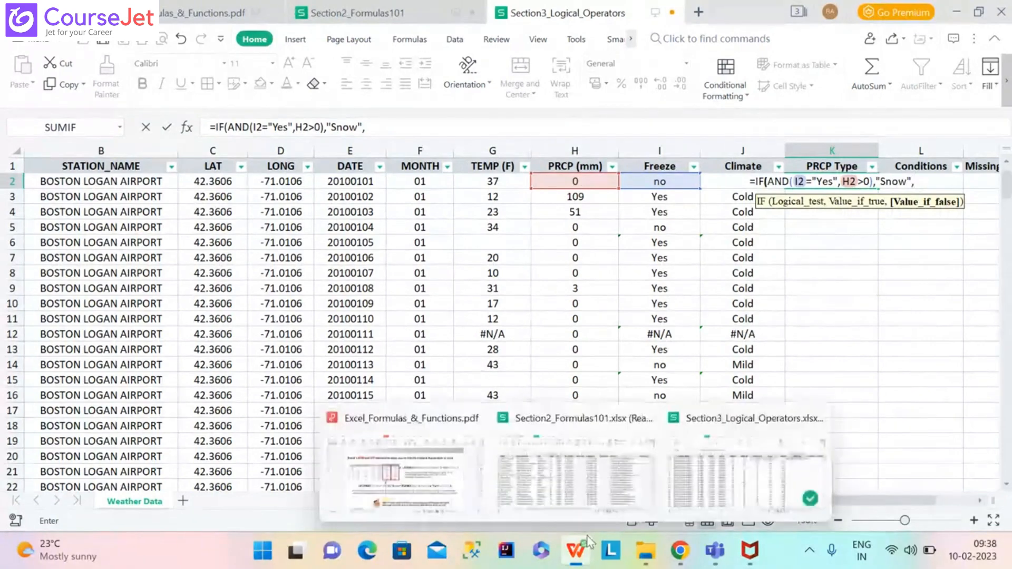
click(421, 490)
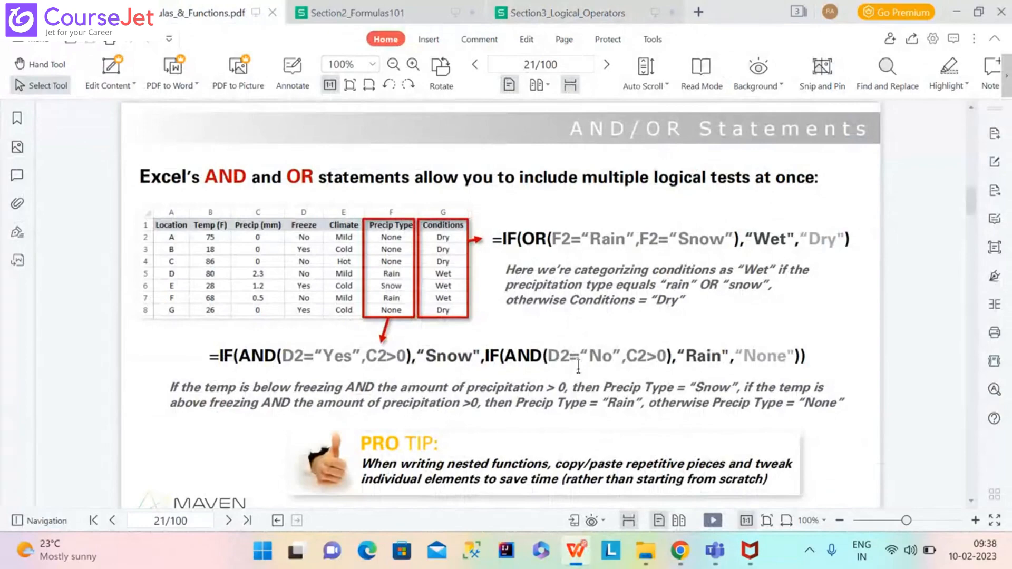
mouse_move(578, 551)
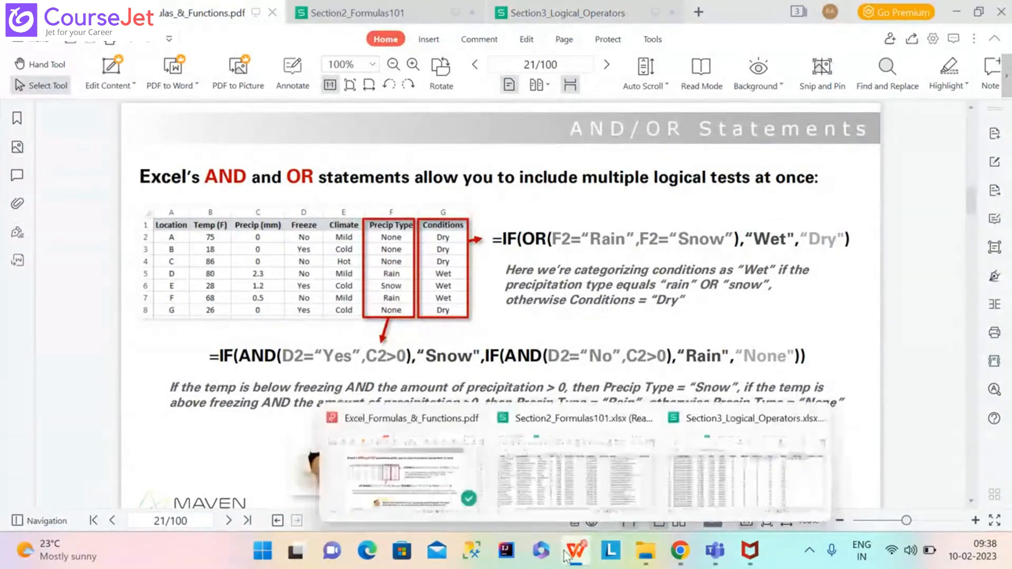
click(701, 485)
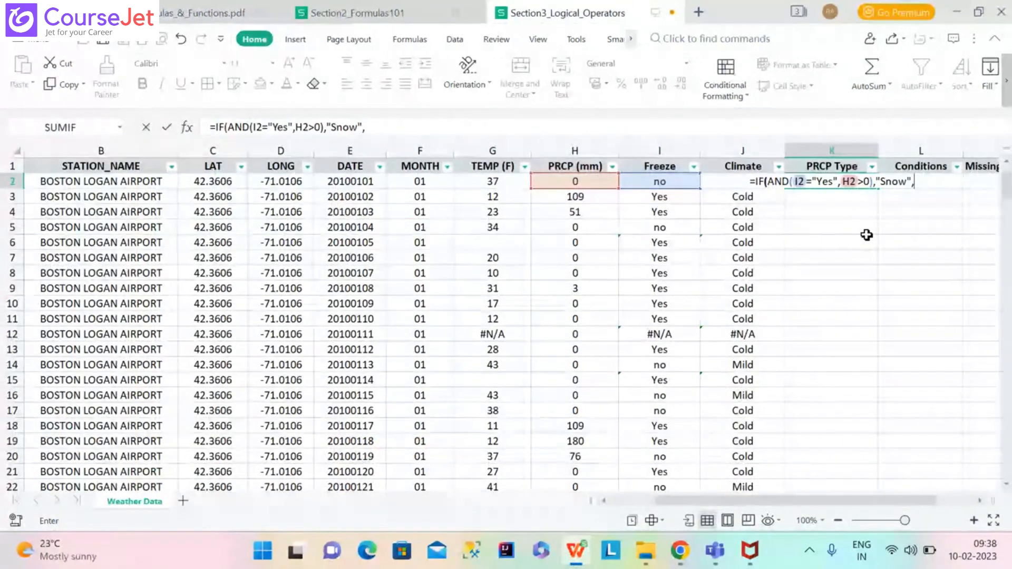
Finish K2 with IF(AND(I2="No",H2>0),"Rain","None")) and commit it, returning None.
text(IF(AND)
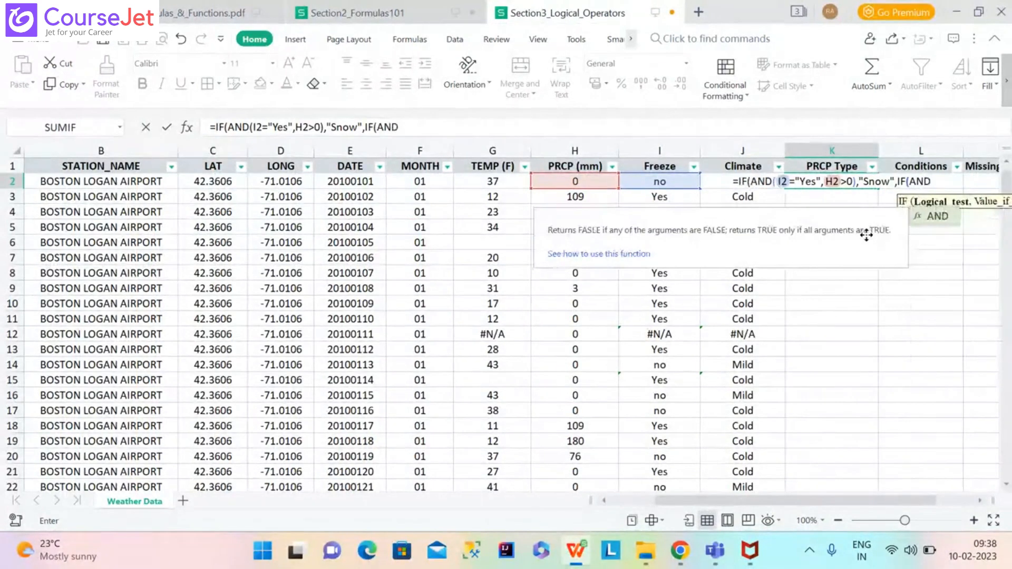
text((I2)
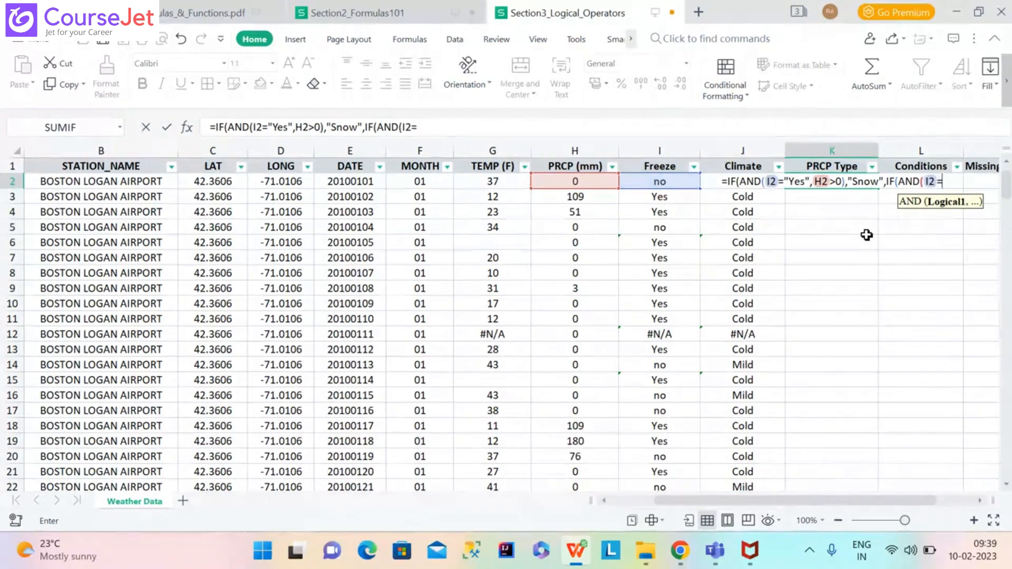
text(="No")
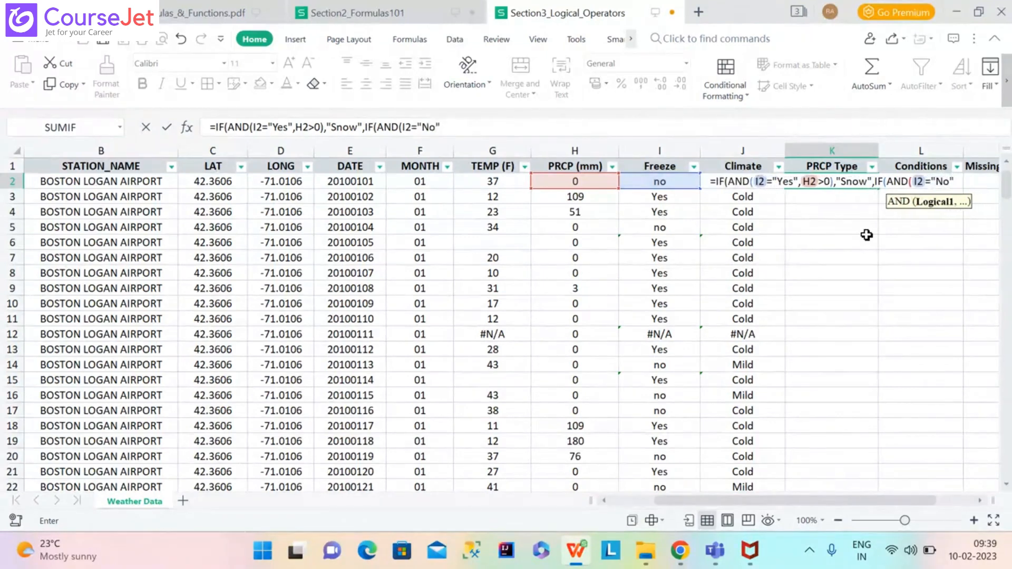
text(,)
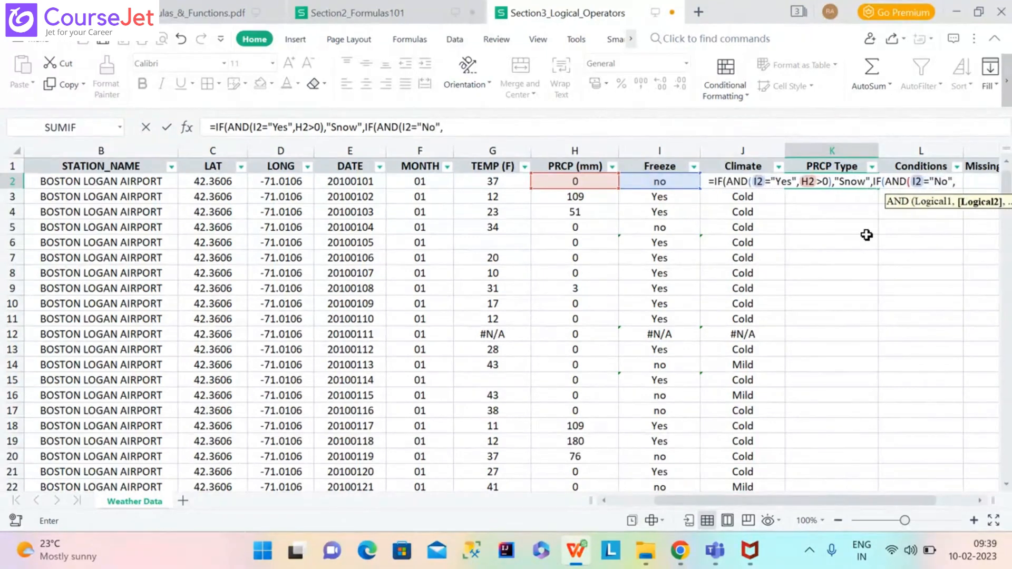
text(H2)
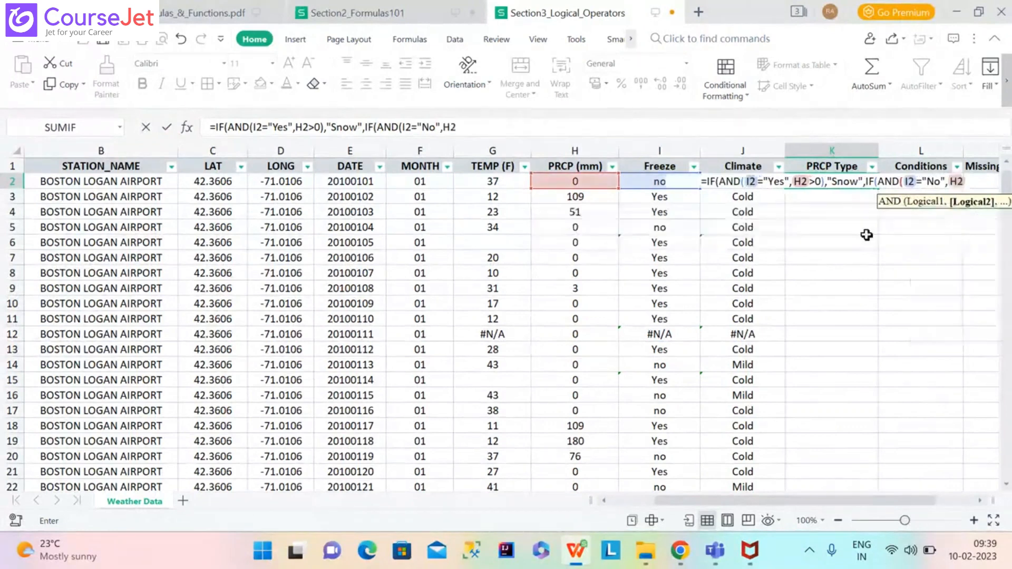
text(>)
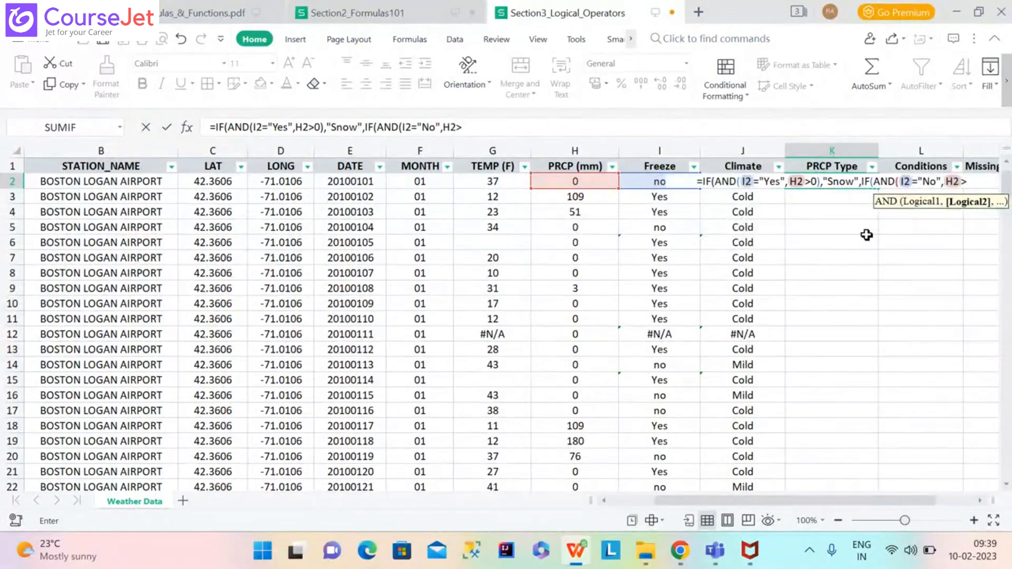
text(0))
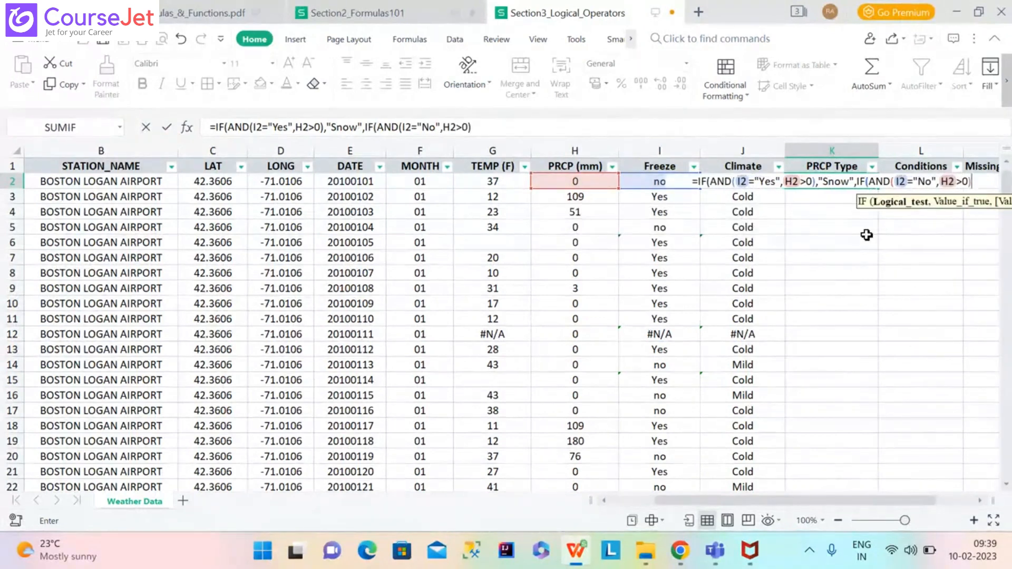
text(,")
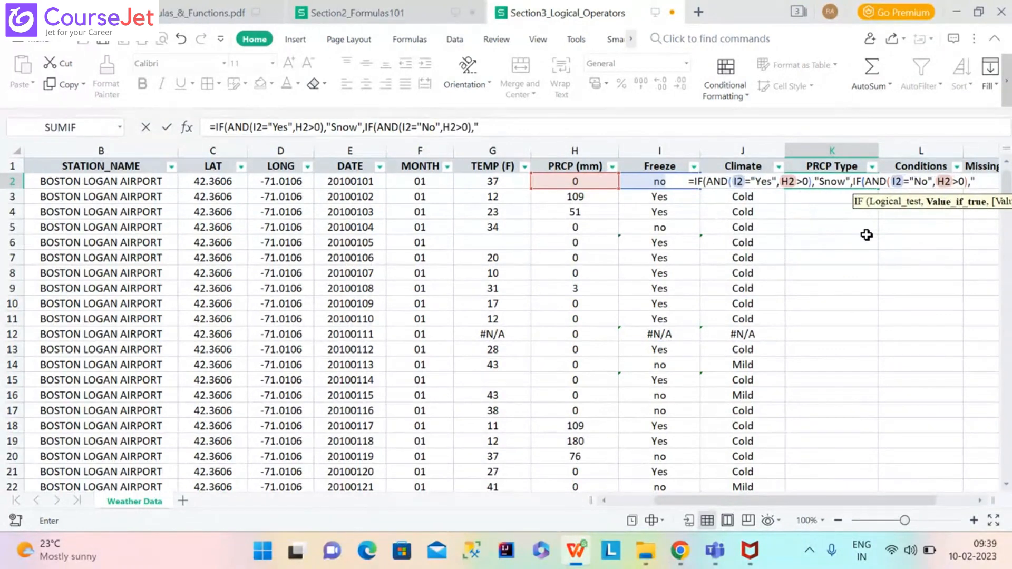
text(Rai)
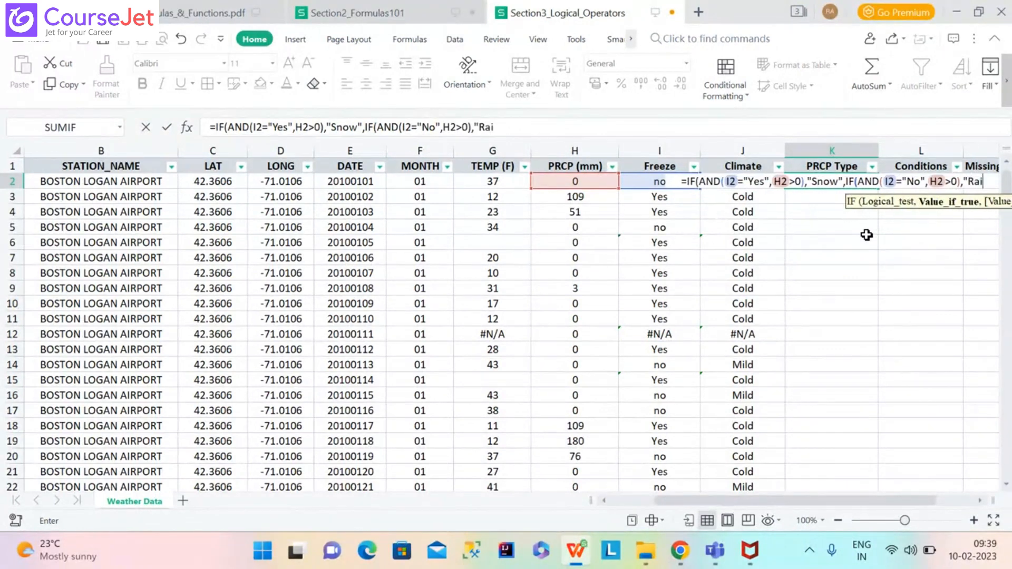
text(n",)
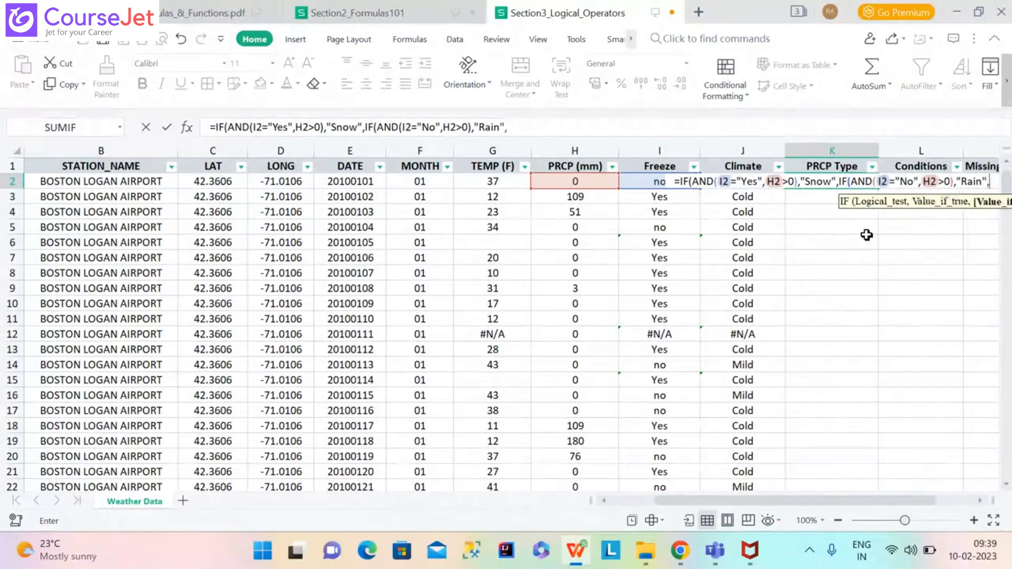
text("None)
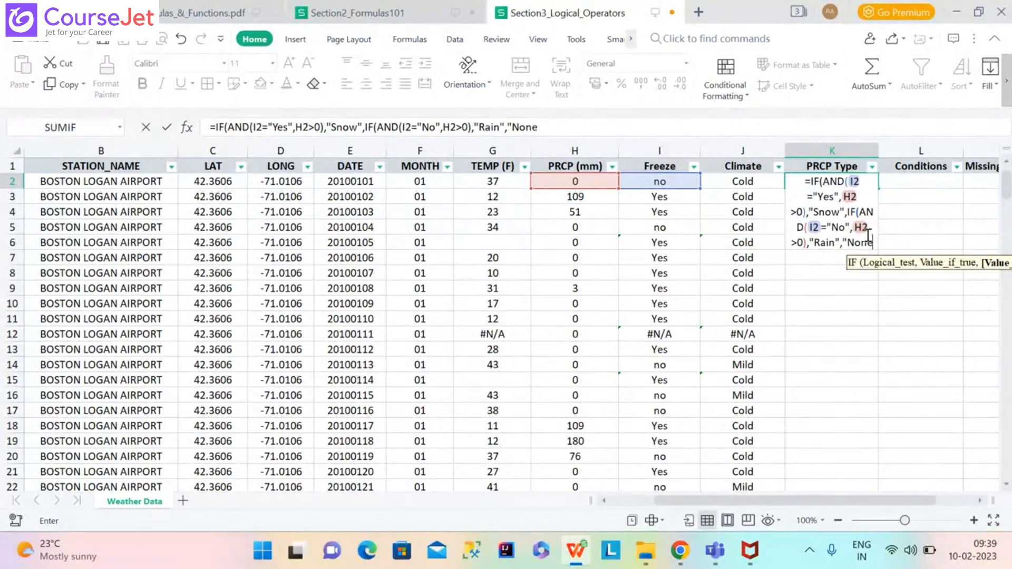
text(")
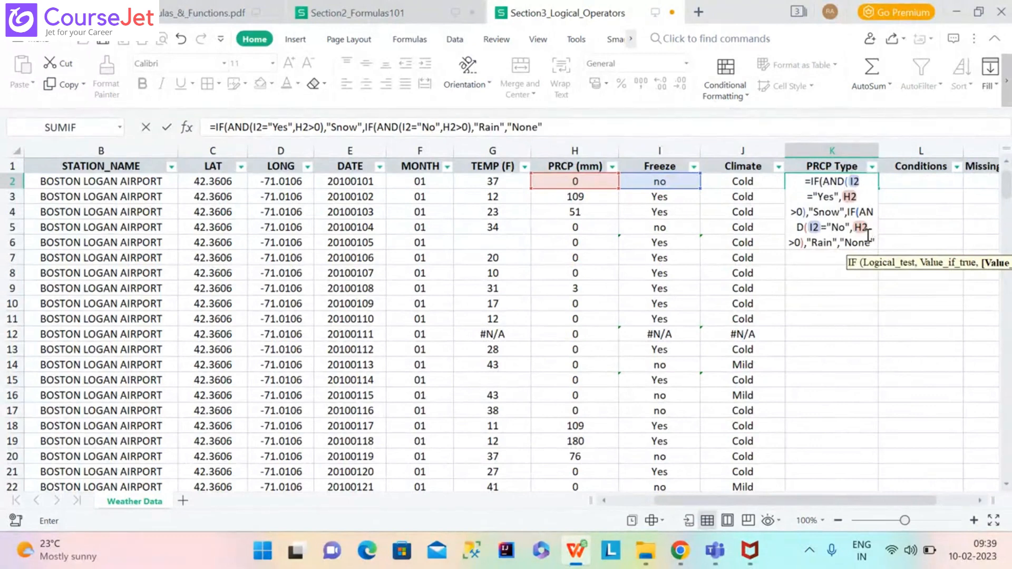
text())
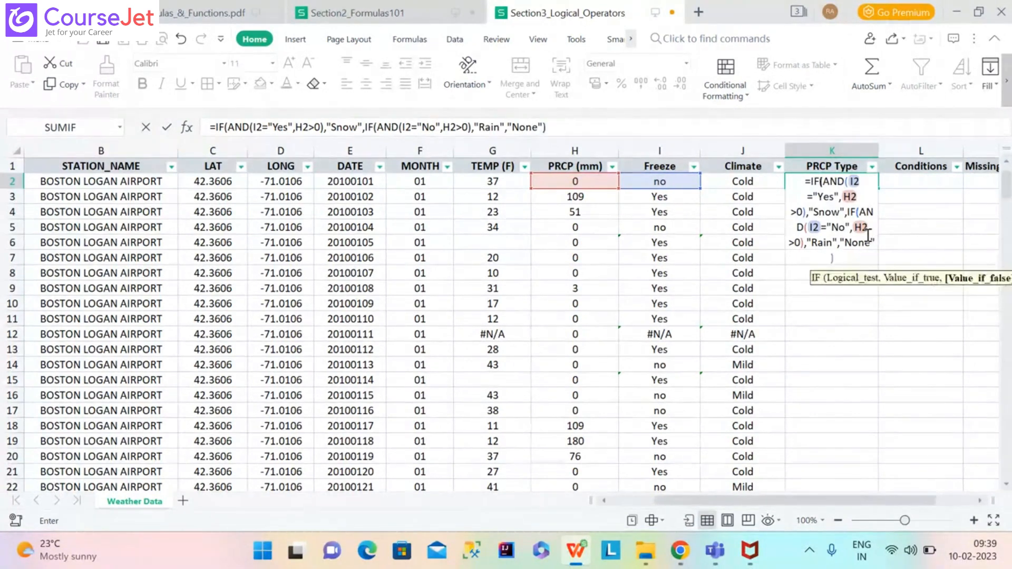
text())
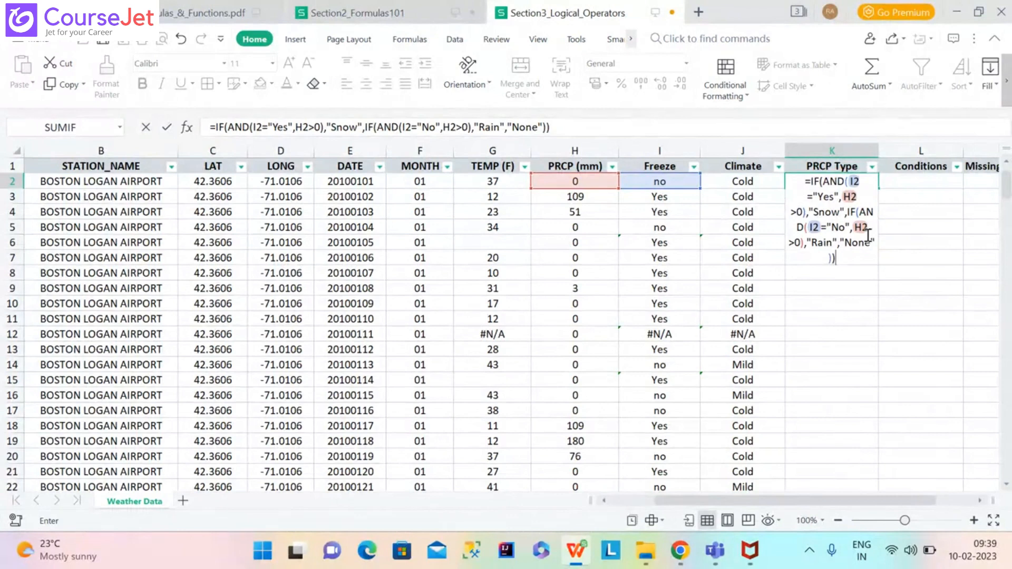
key(Return)
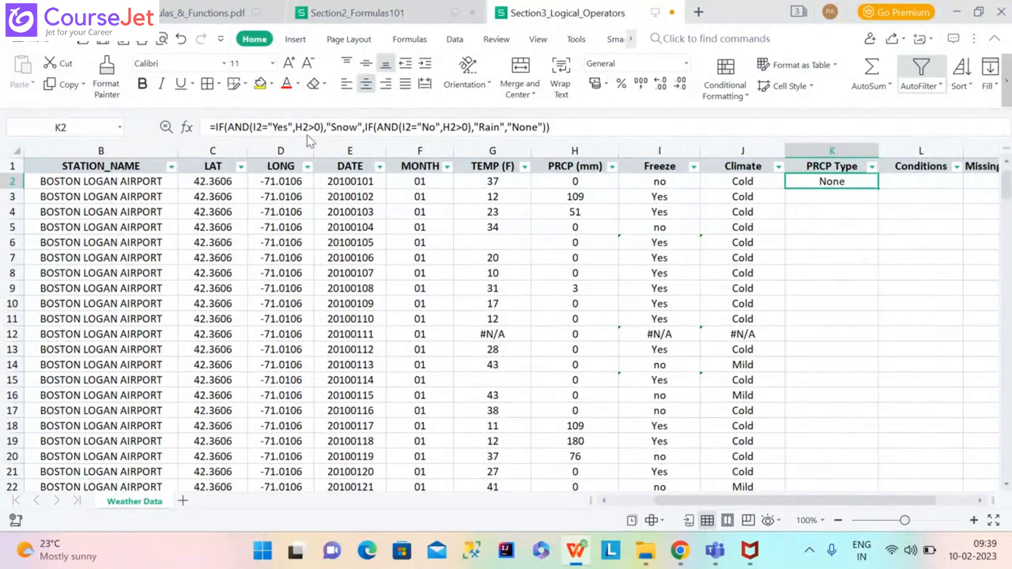
Edit K2's formula, replacing the second AND's I2/H2 conditions with a reference to L5.
click(250, 130)
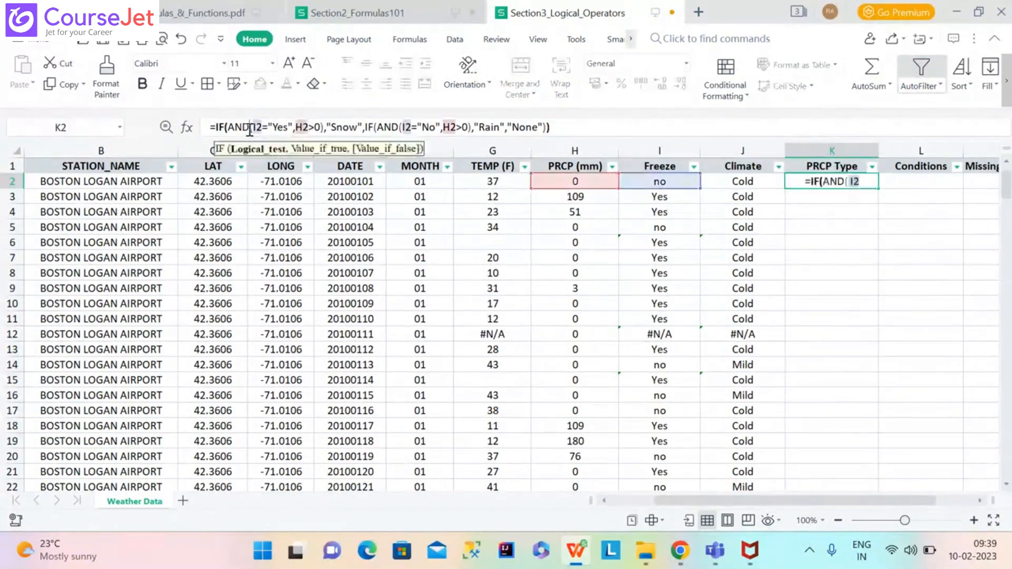
drag(250, 130, 321, 127)
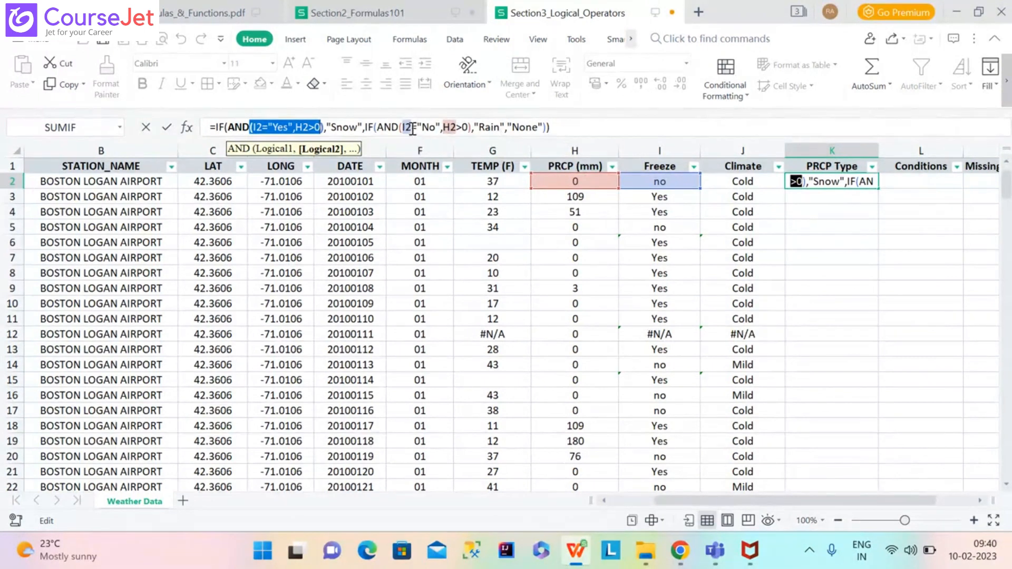
drag(403, 124, 471, 128)
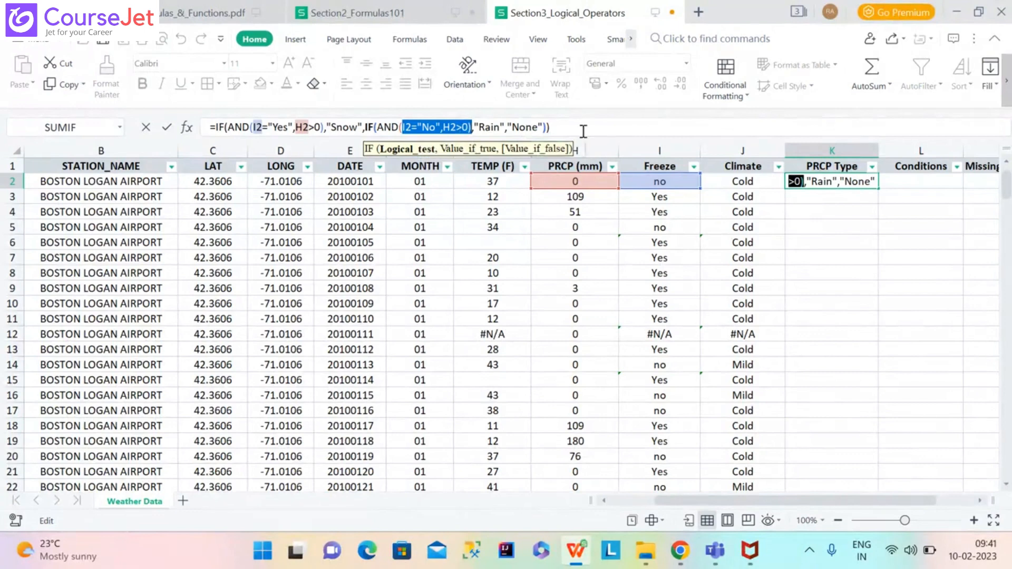
click(854, 248)
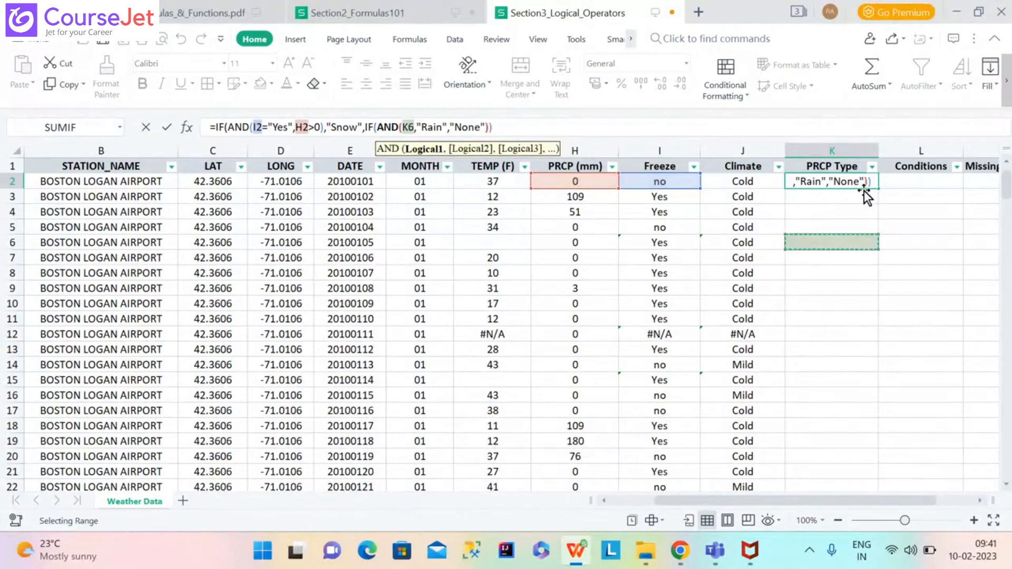
click(905, 224)
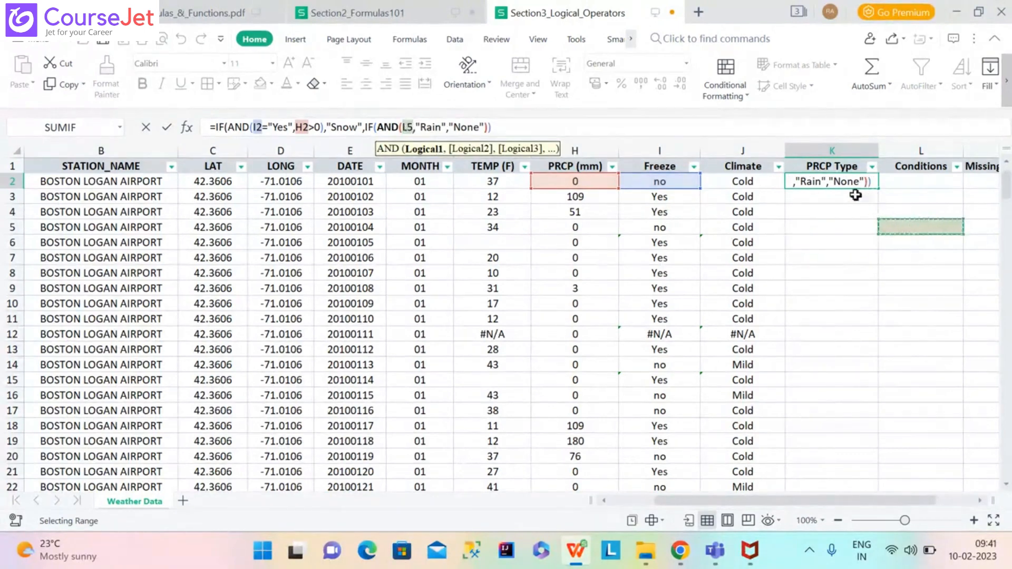
click(843, 181)
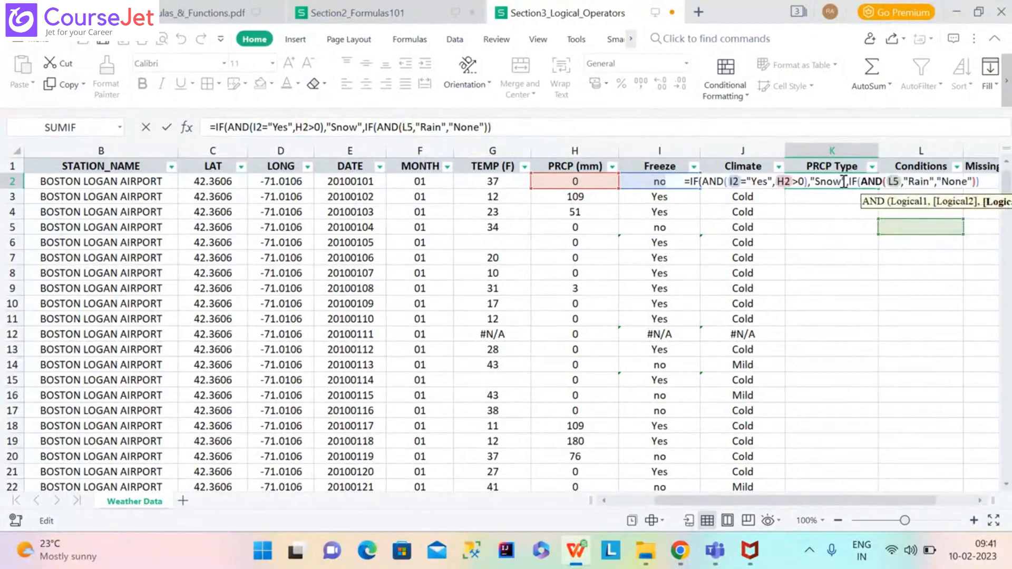
Try to leave the edited K2 formula, dismissing the formula-error warning twice.
click(650, 129)
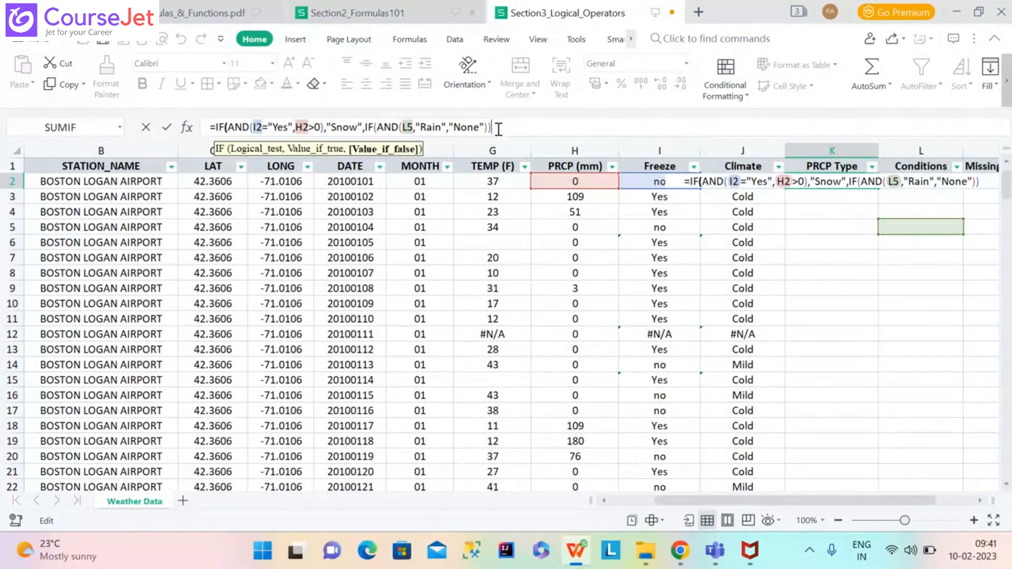
drag(498, 129, 209, 127)
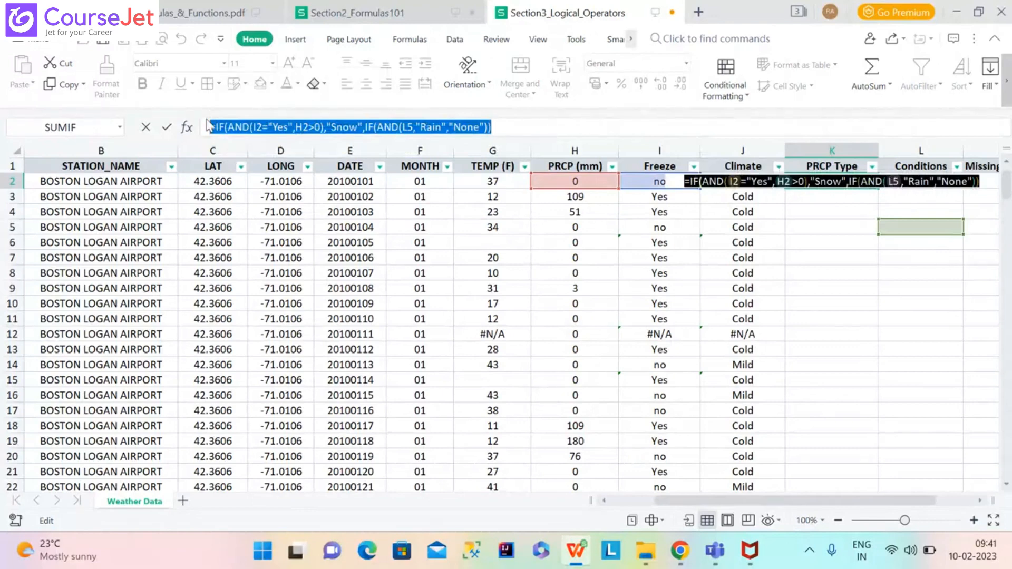
click(880, 225)
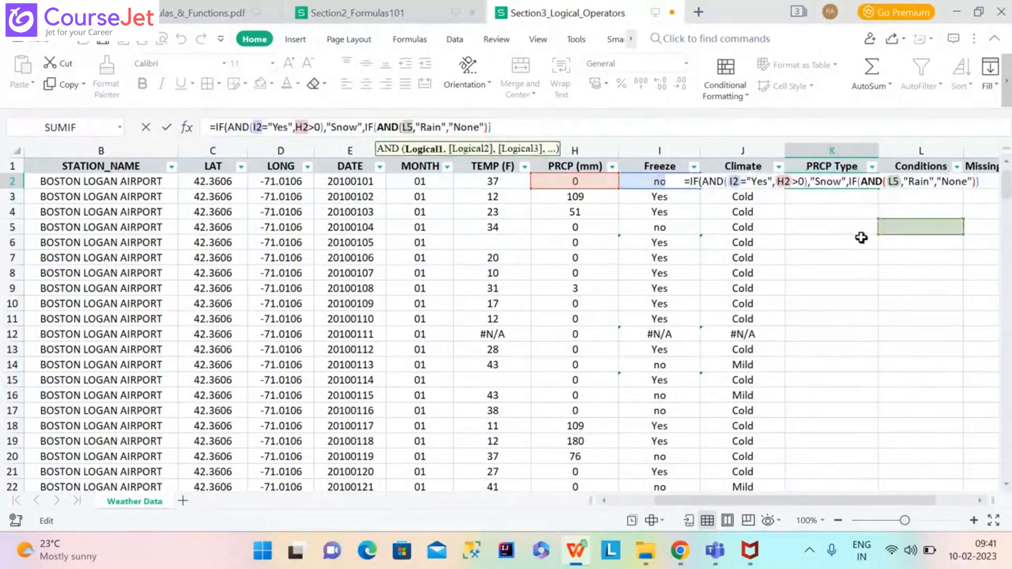
click(861, 238)
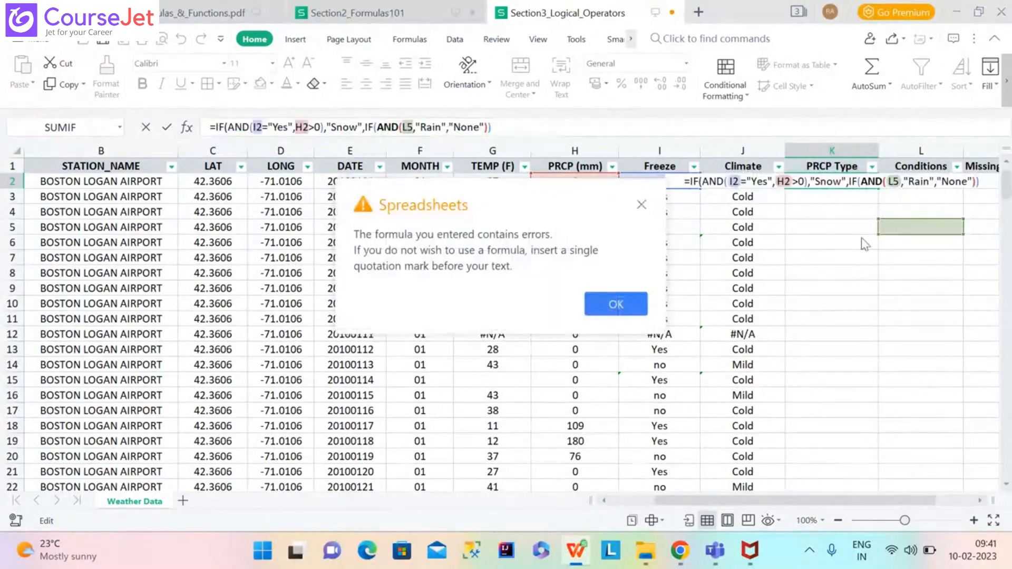
click(614, 301)
click(898, 280)
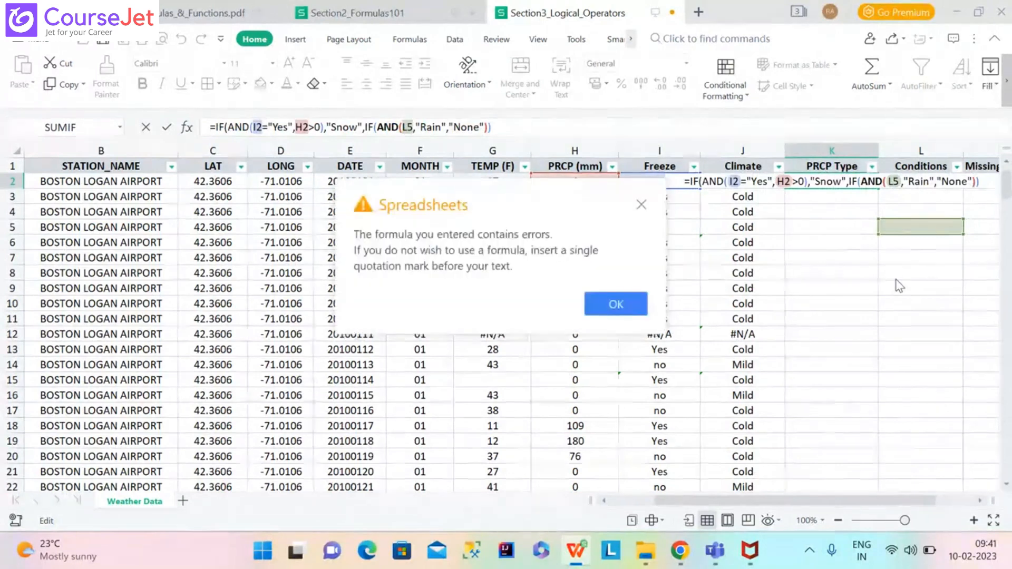
click(646, 204)
Select the entire K2 formula text and erase it, exiting the cell.
drag(571, 134, 269, 128)
click(404, 127)
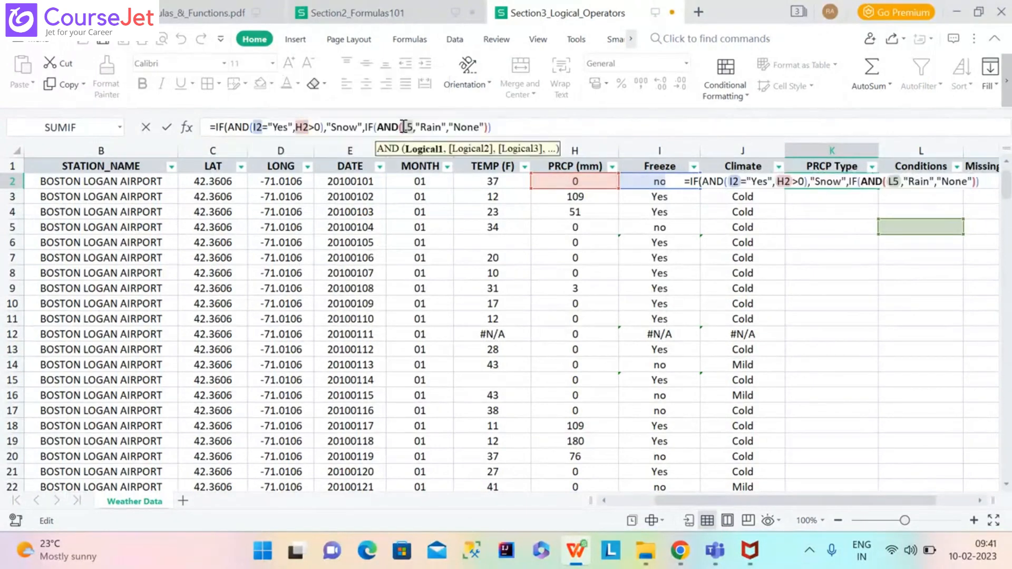
triple_click(507, 130)
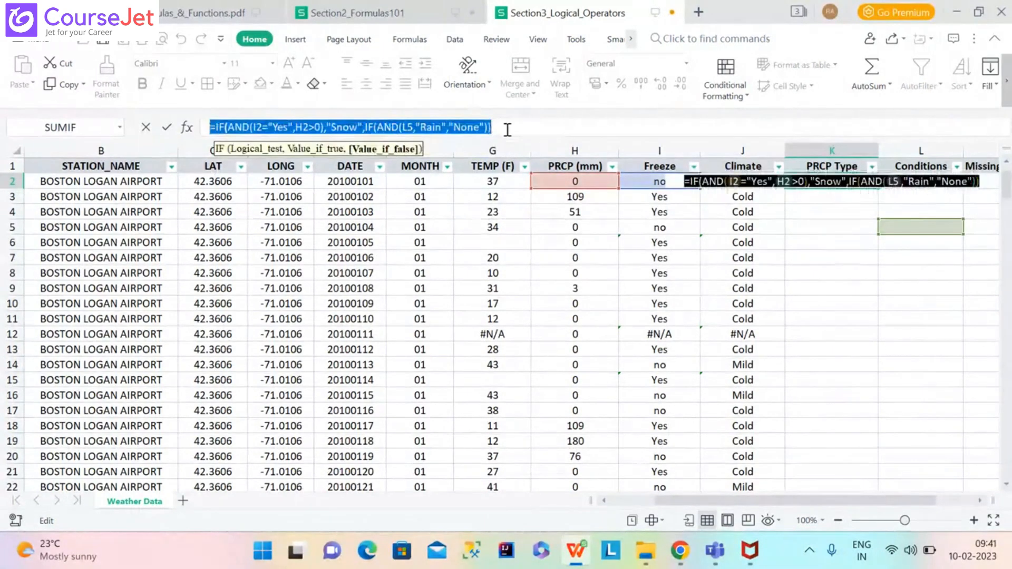
key(BackSpace)
key(Escape)
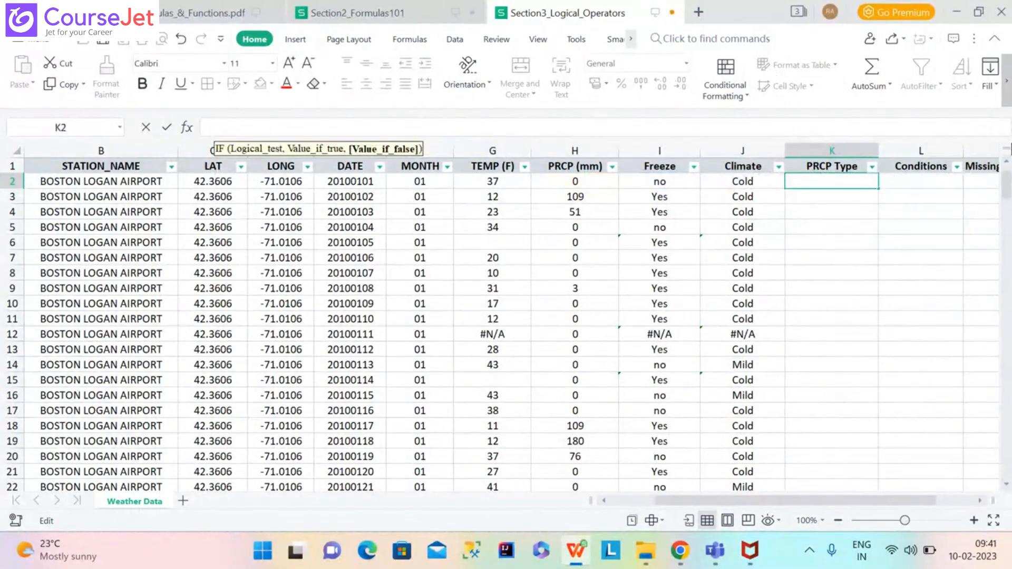
Undo the erase, cut and repaste the formula into K2, then delete K2's contents.
key(ctrl+z)
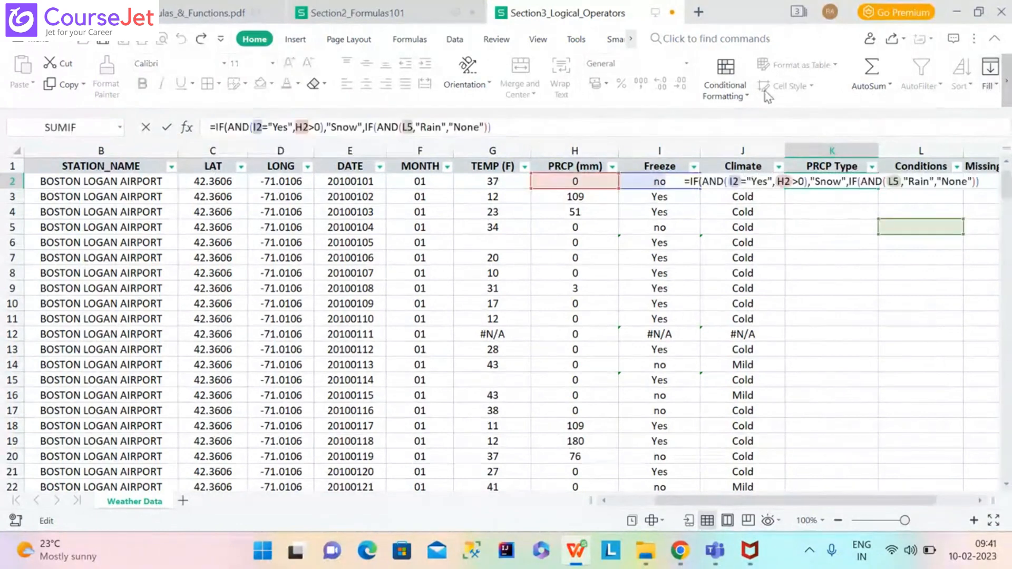
click(667, 127)
triple_click(667, 127)
key(ctrl+c)
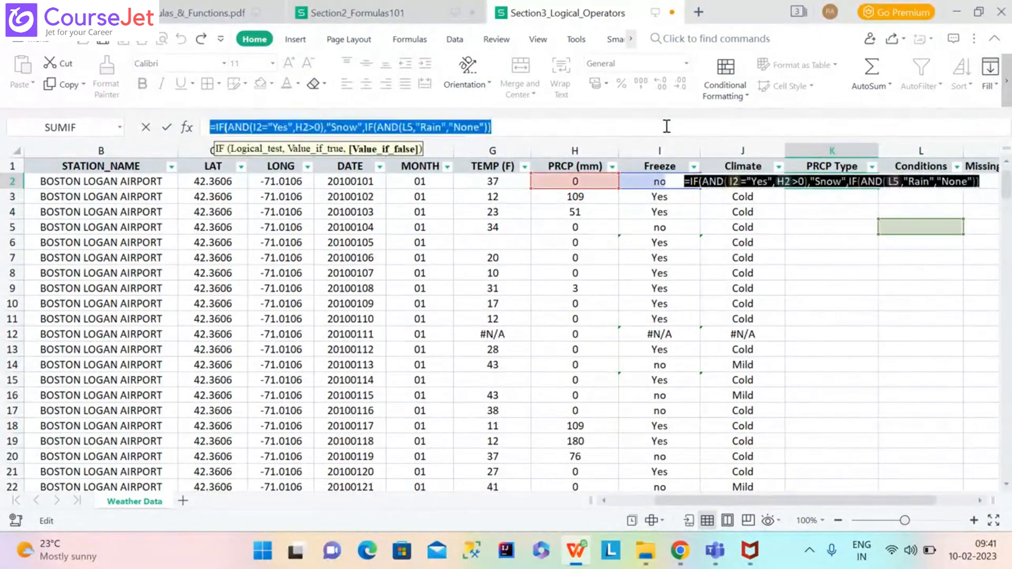
key(BackSpace)
key(Escape)
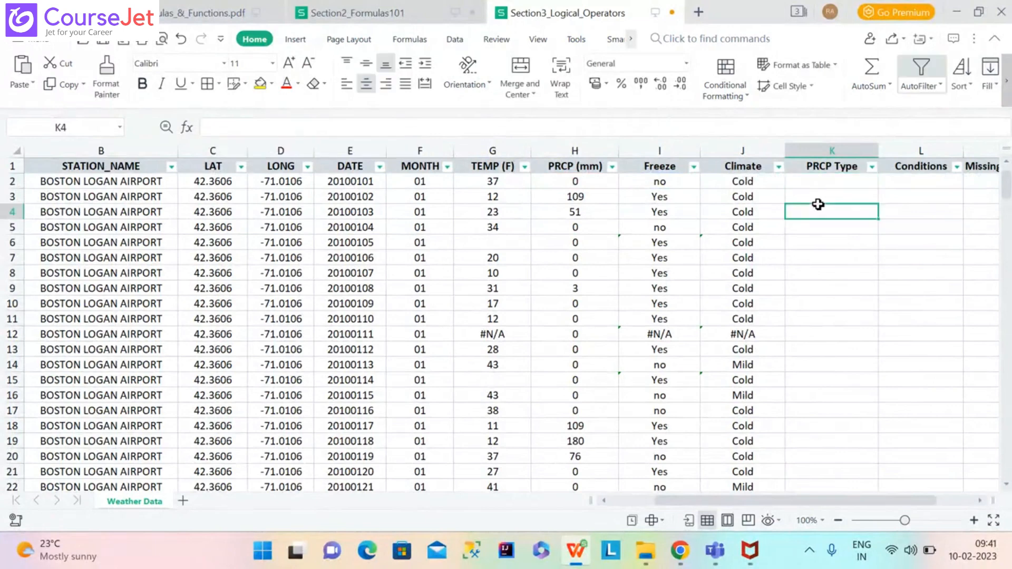
click(816, 181)
key(ctrl+v)
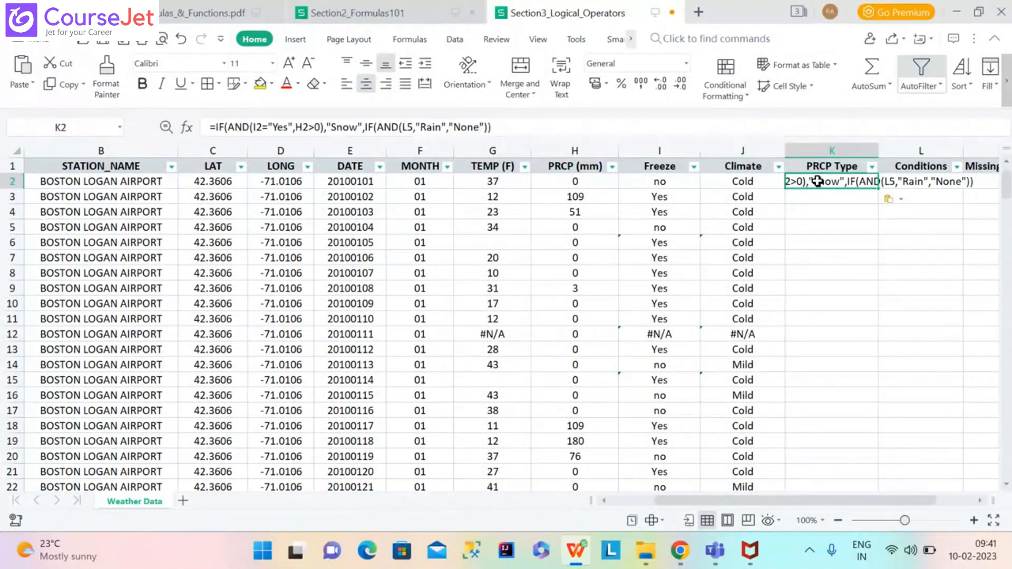
key(Return)
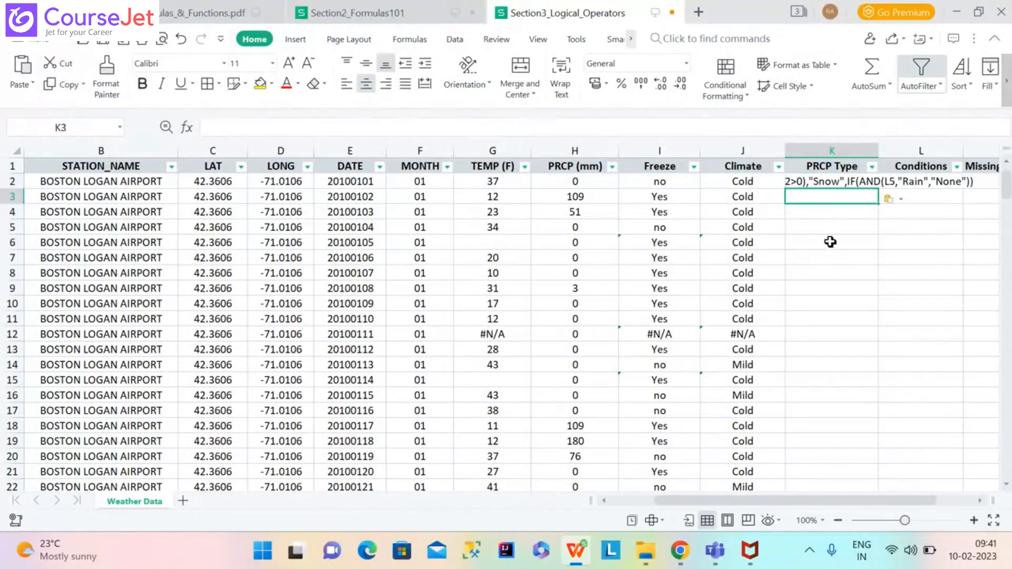
click(821, 183)
key(Delete)
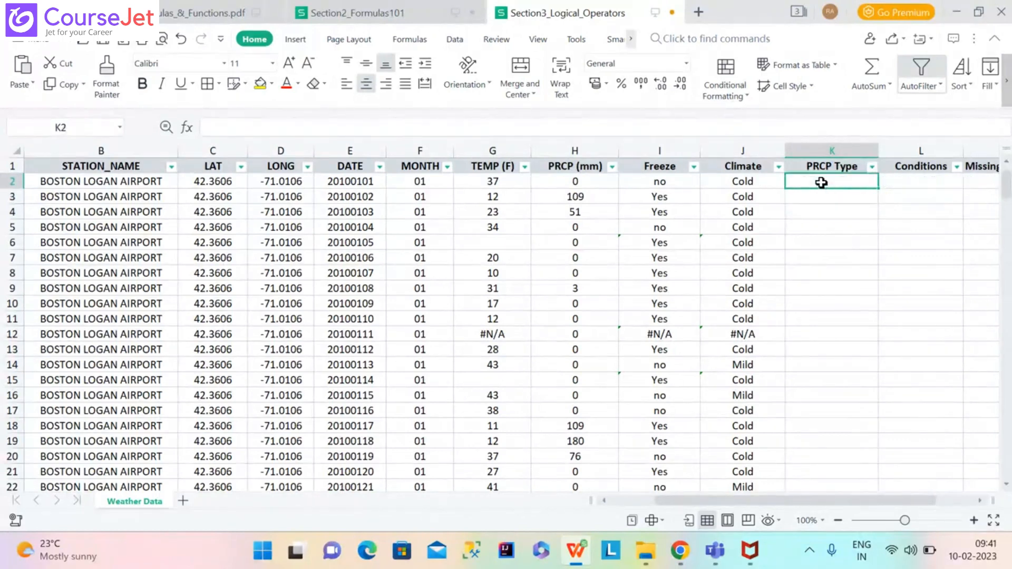
Retype K2 as =IF(AND(I2="Yes",H2>0),"Snow",IF(AND( with I2 and H2 clicked as references.
text(=IF)
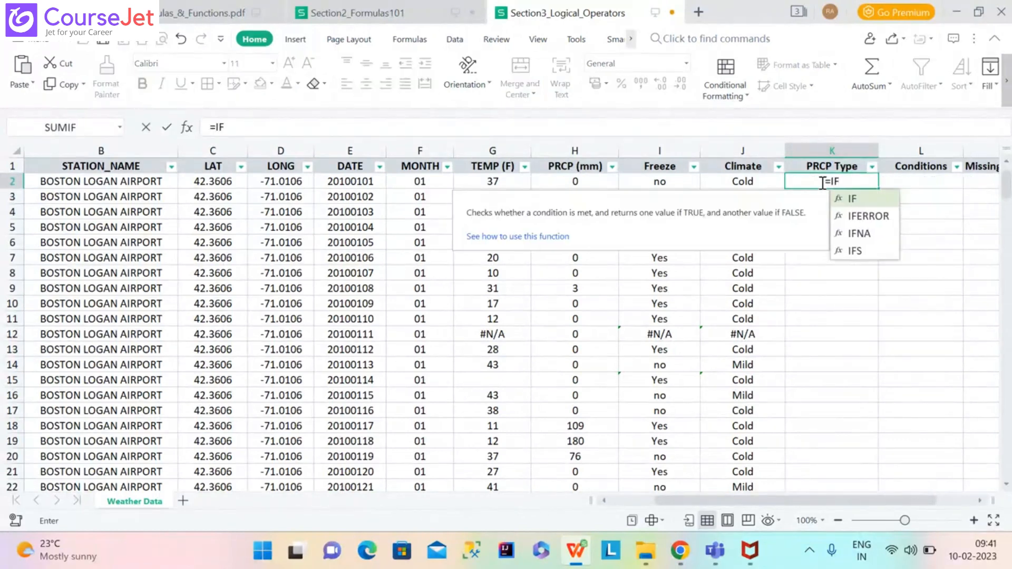
text(()
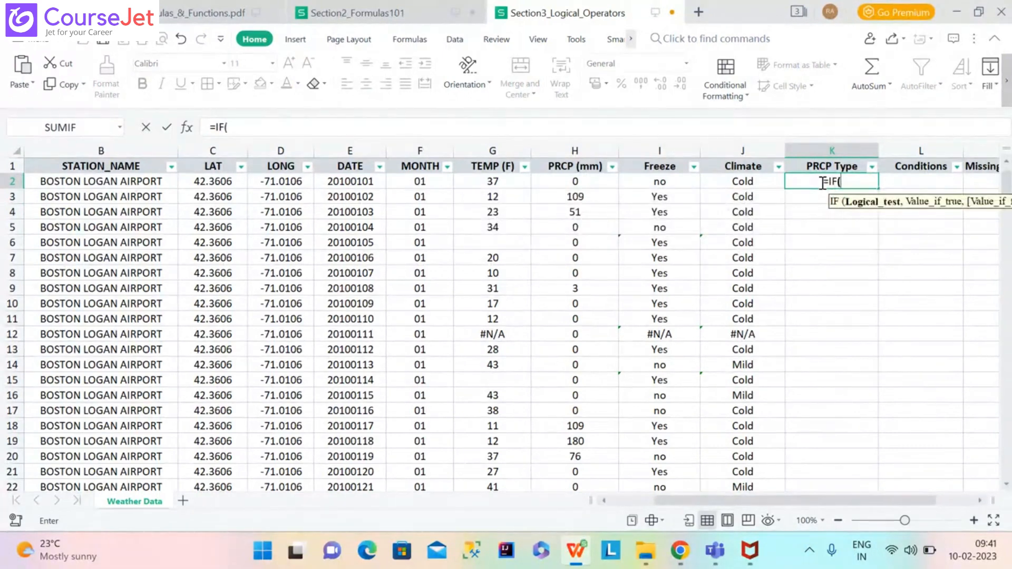
text(AND)
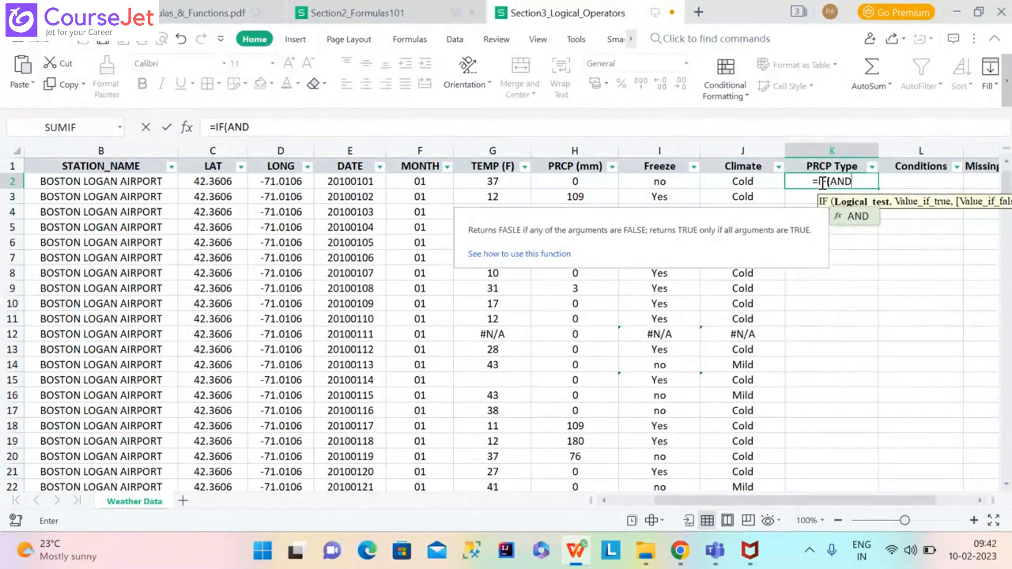
text(()
click(659, 181)
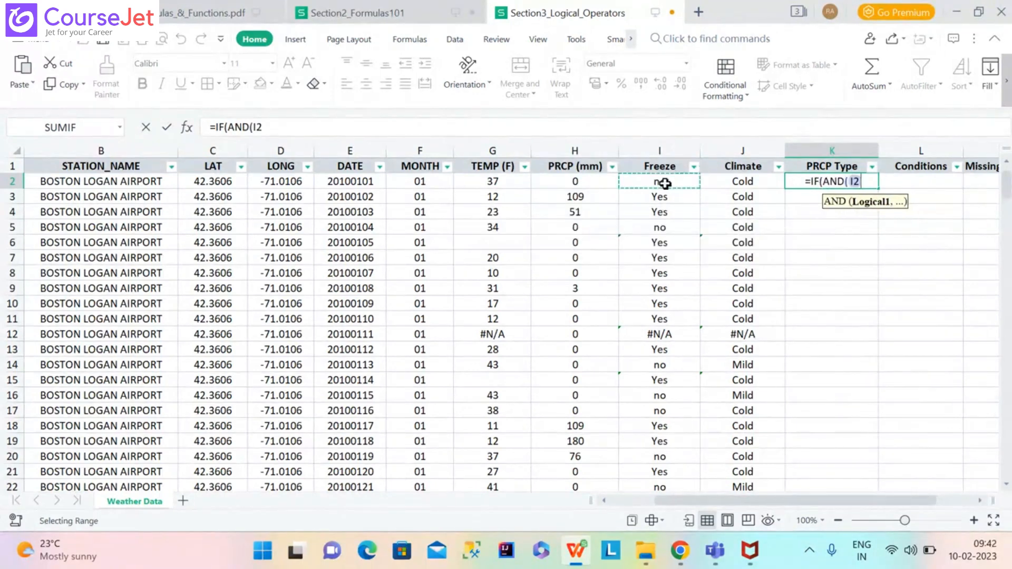
text(=")
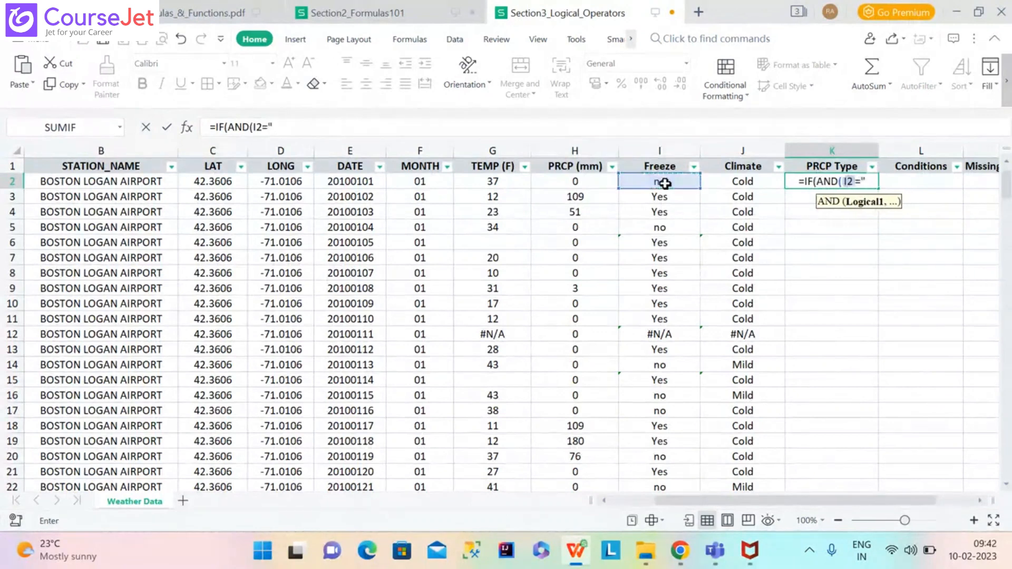
text(Yes",)
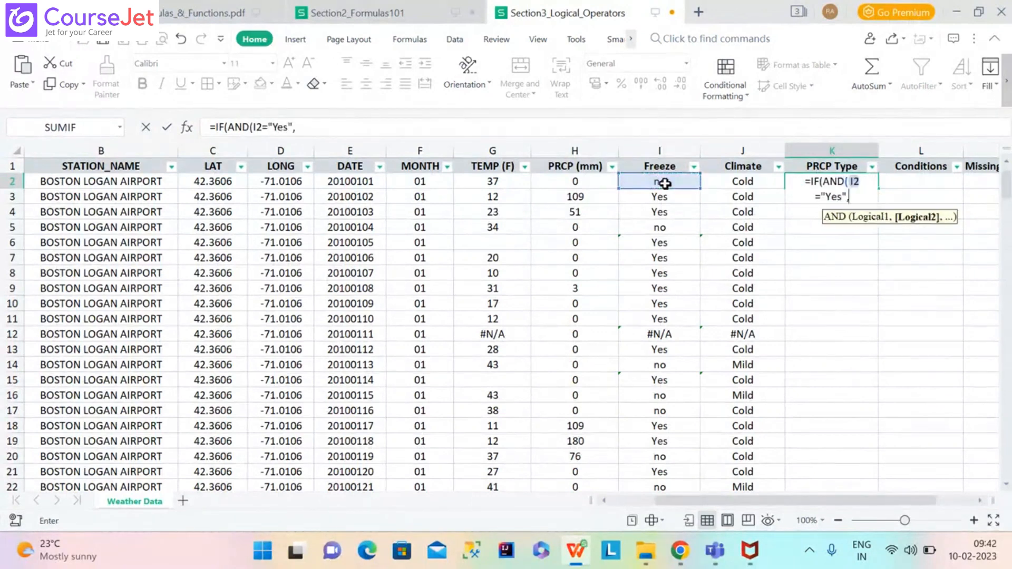
click(563, 188)
text(>)
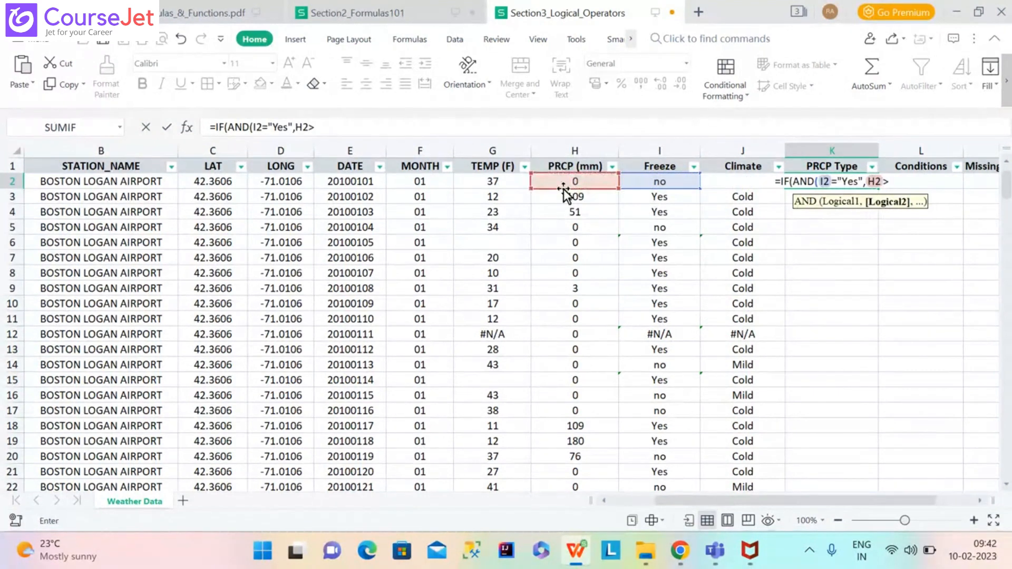
text(0)
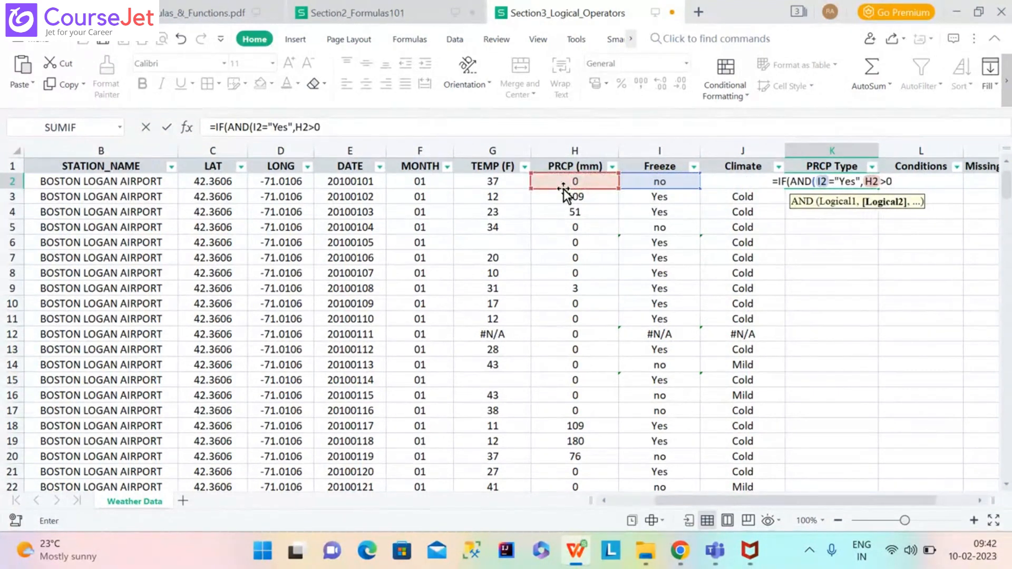
text())
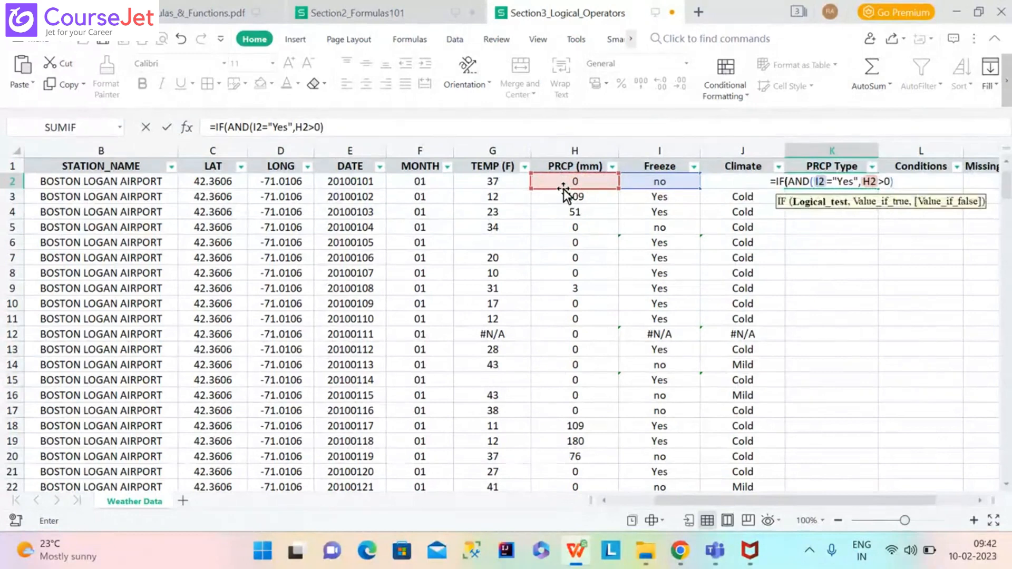
text(,)
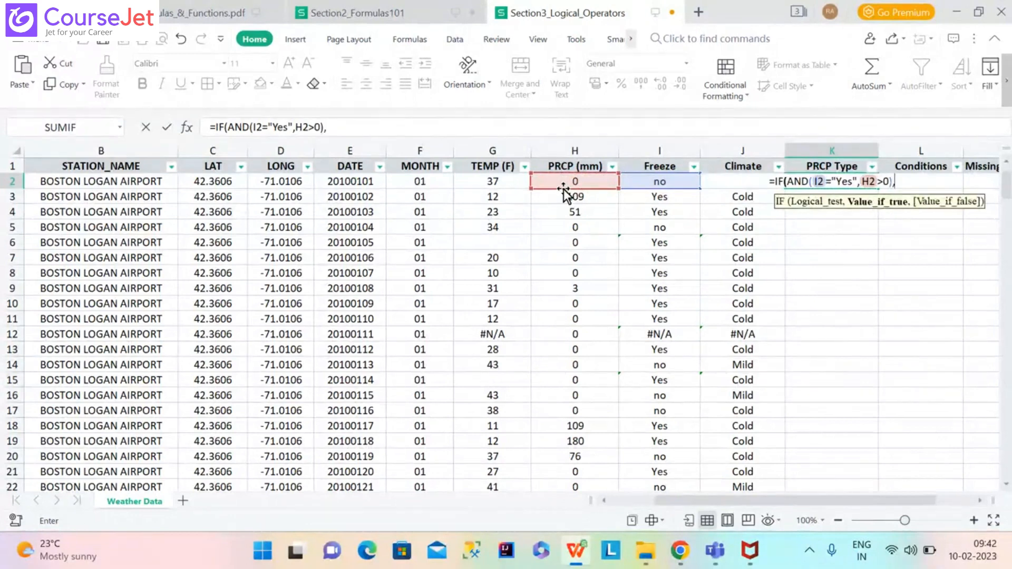
text("S)
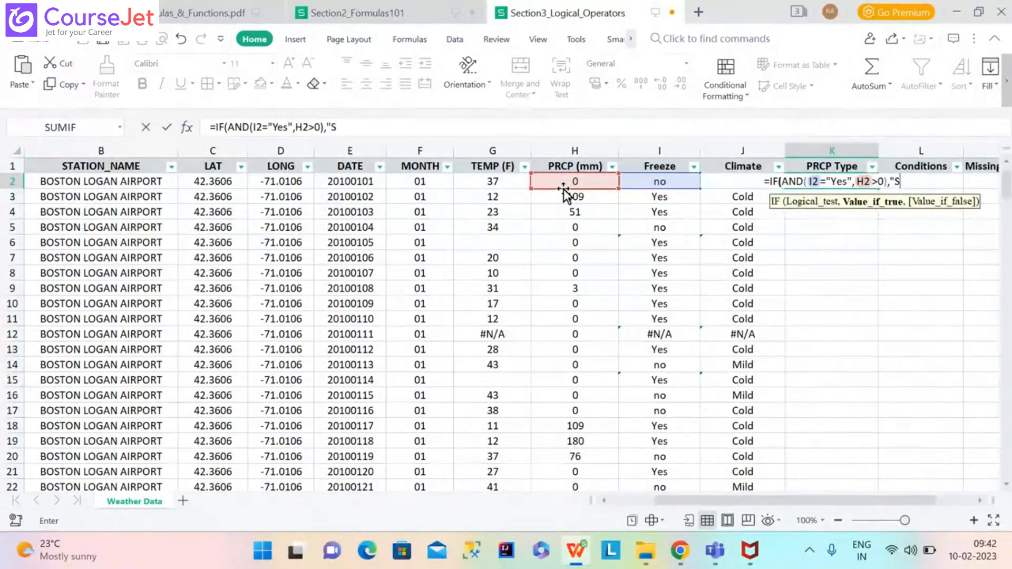
text(now")
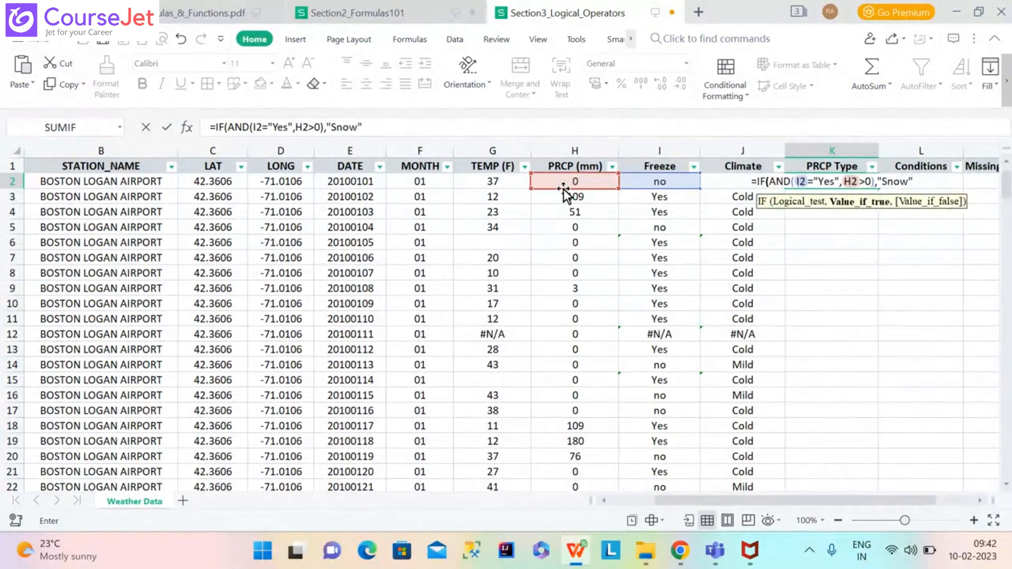
text(,)
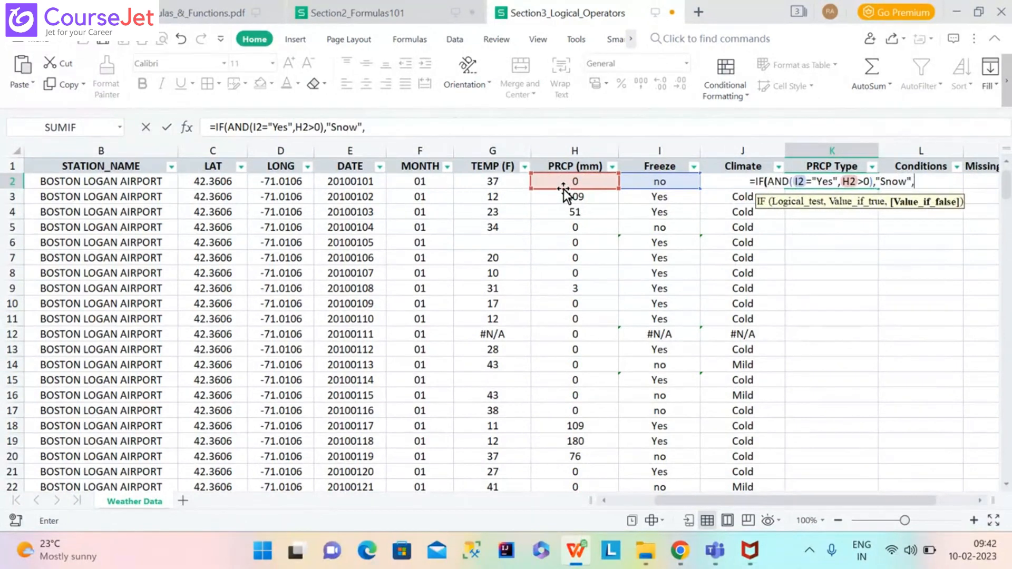
text(IF)
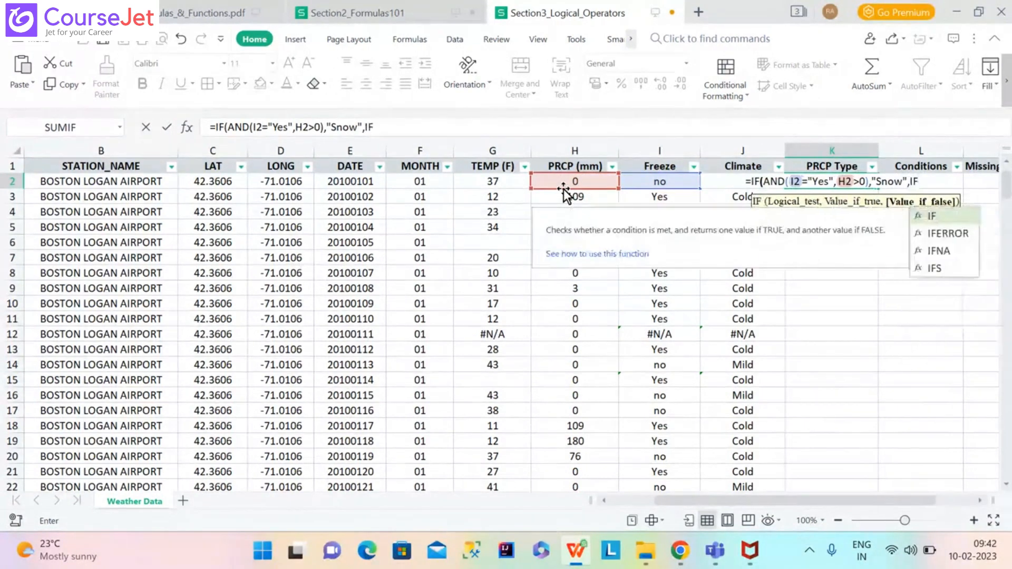
text(()
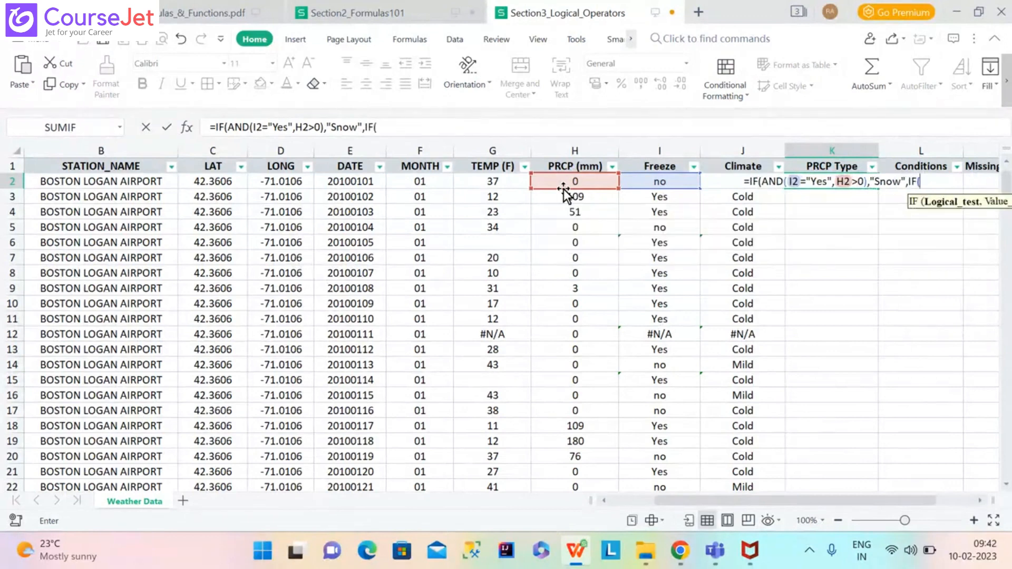
text(AND)
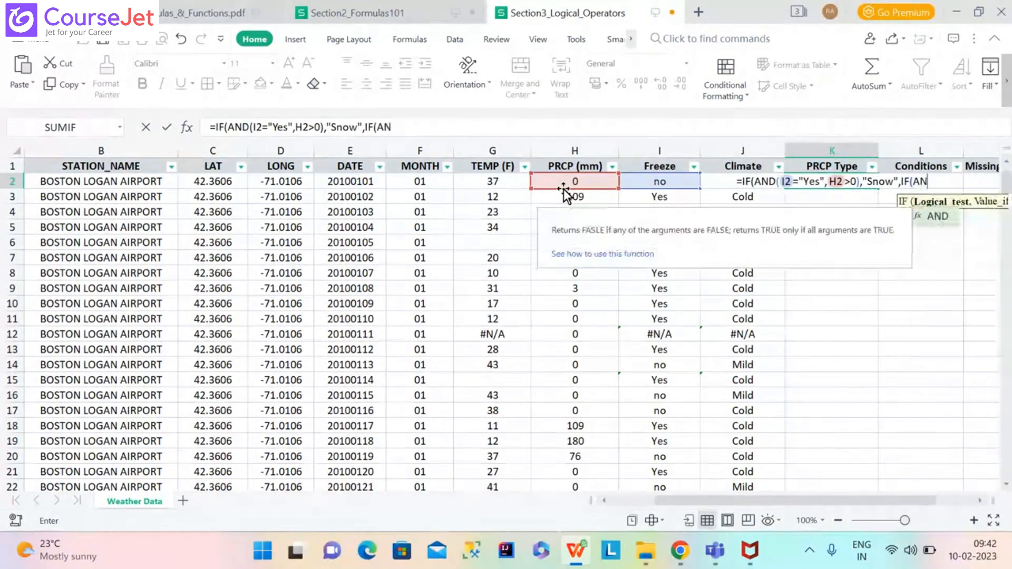
text(()
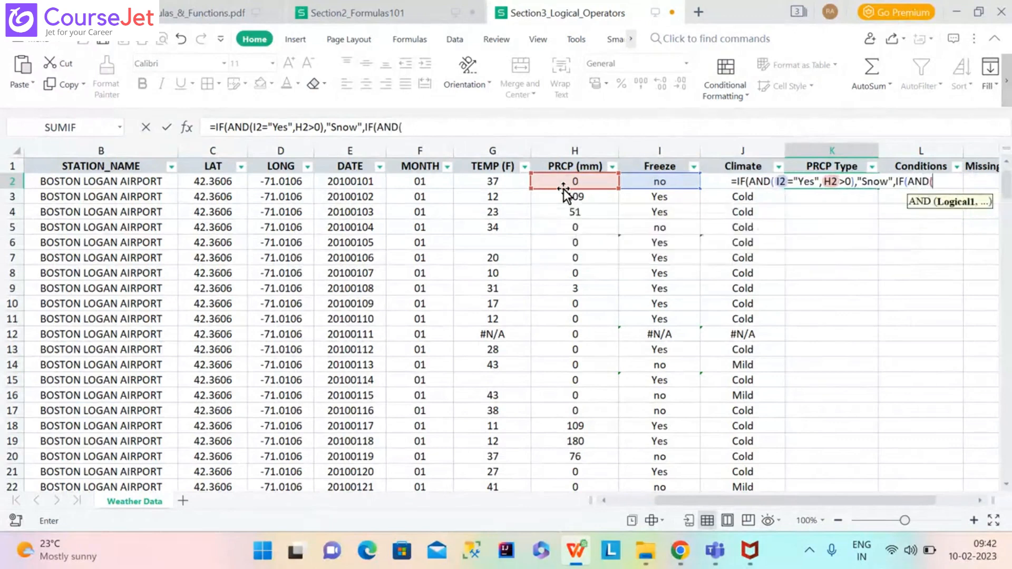
Complete K2's nested test with I2="No",H2>0 giving "Rain", else "None", and commit it.
click(670, 181)
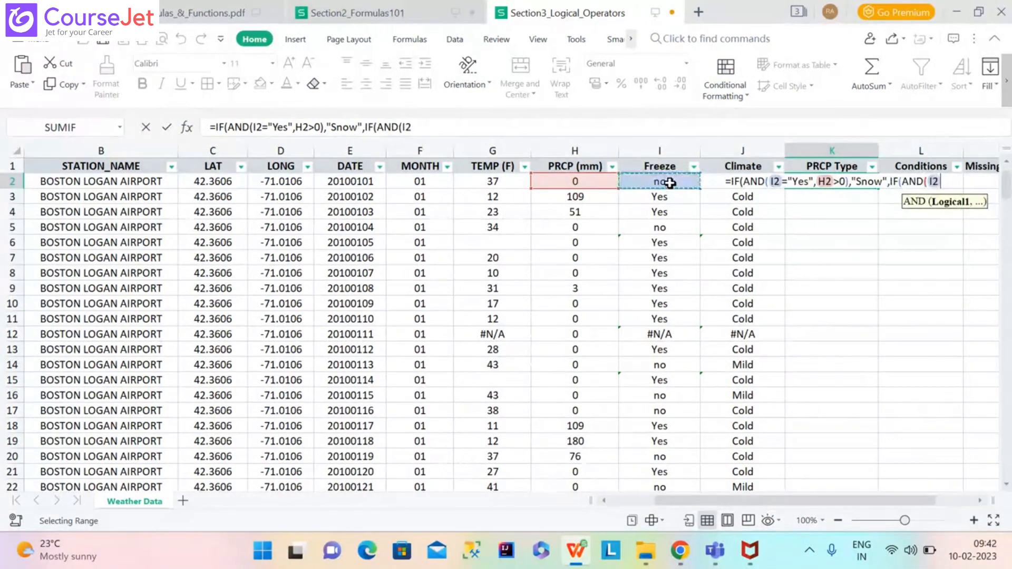
text(="No",)
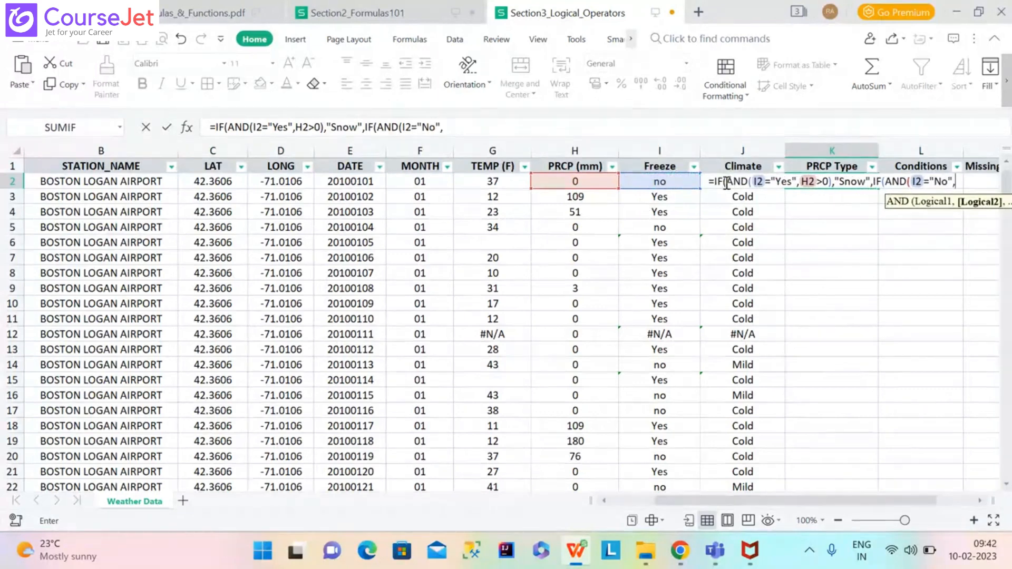
click(566, 179)
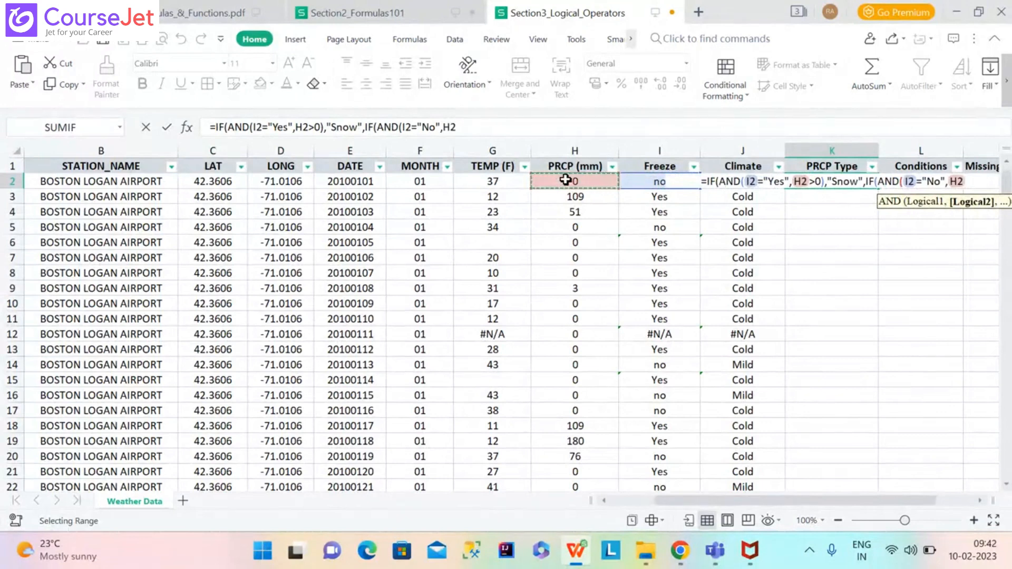
text(>)
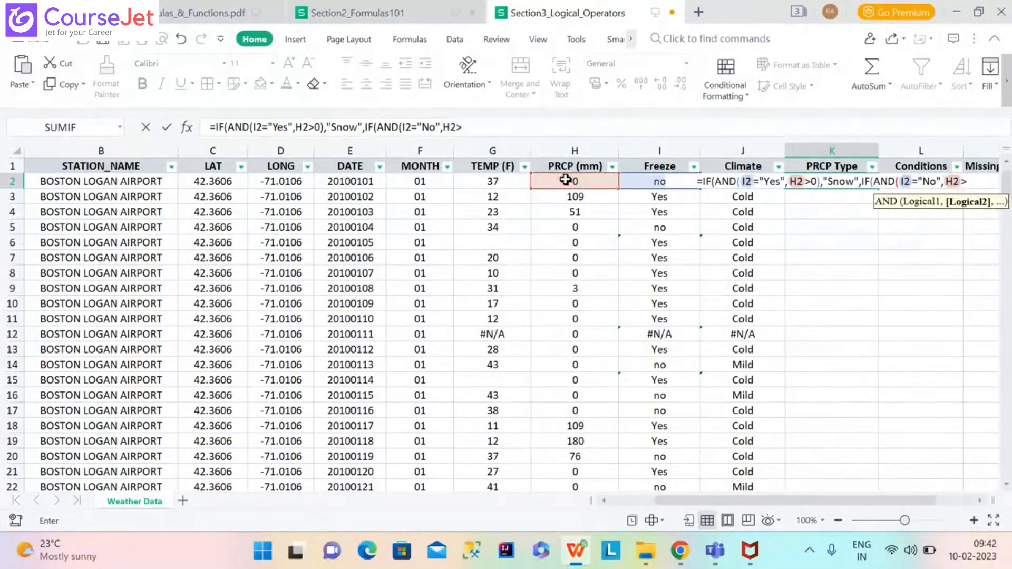
text(0)
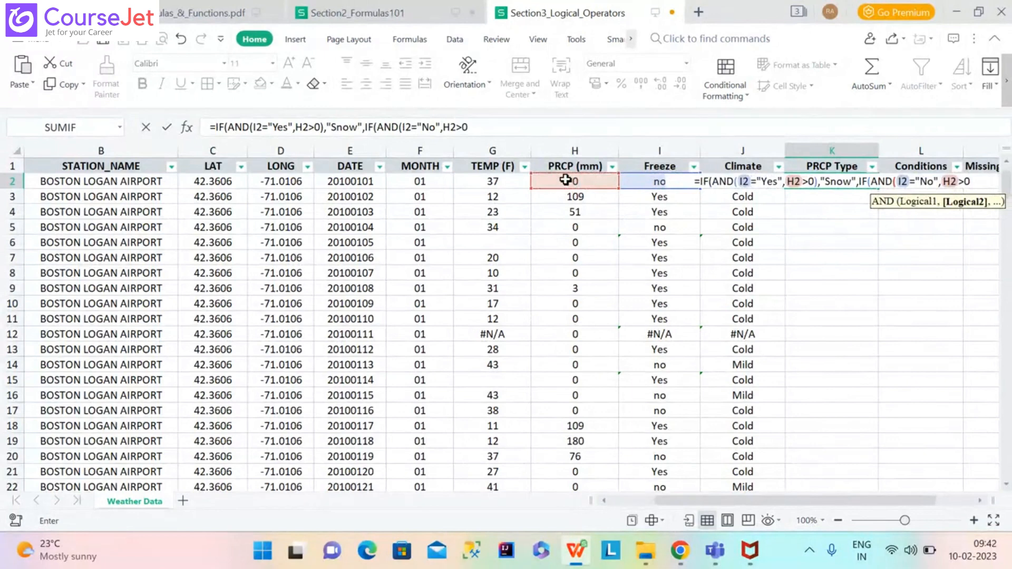
text())
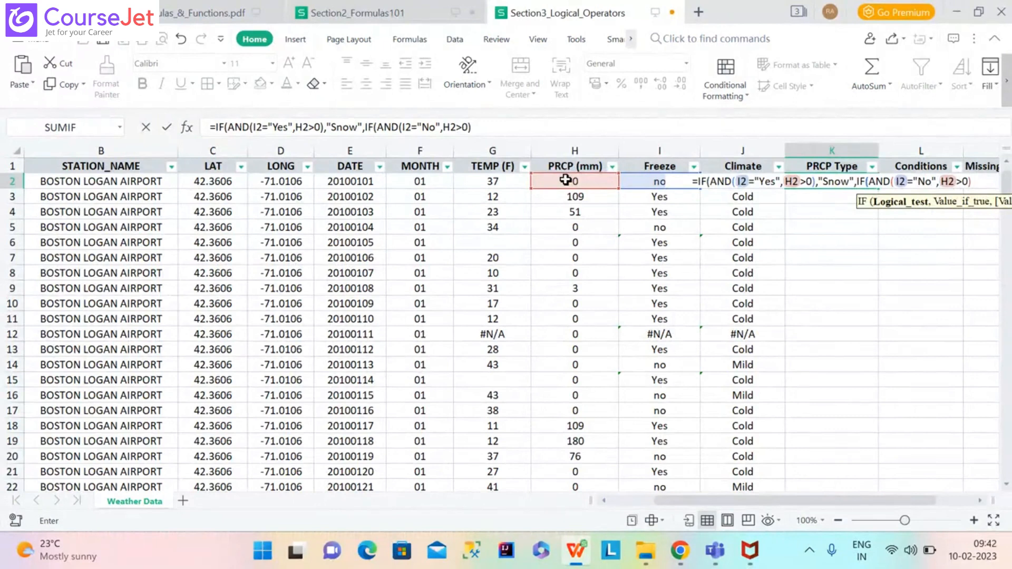
text(,"R)
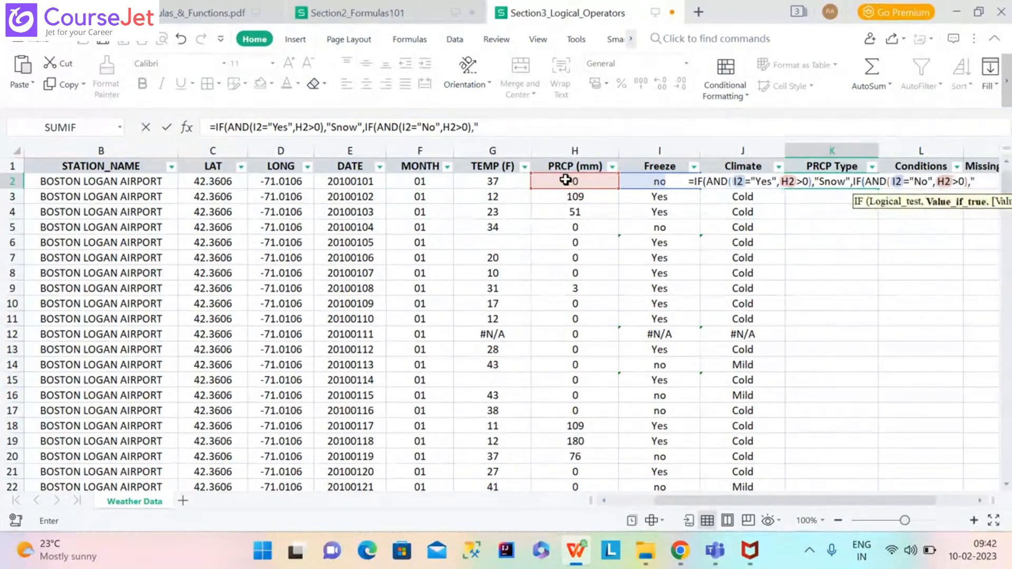
text(ain")
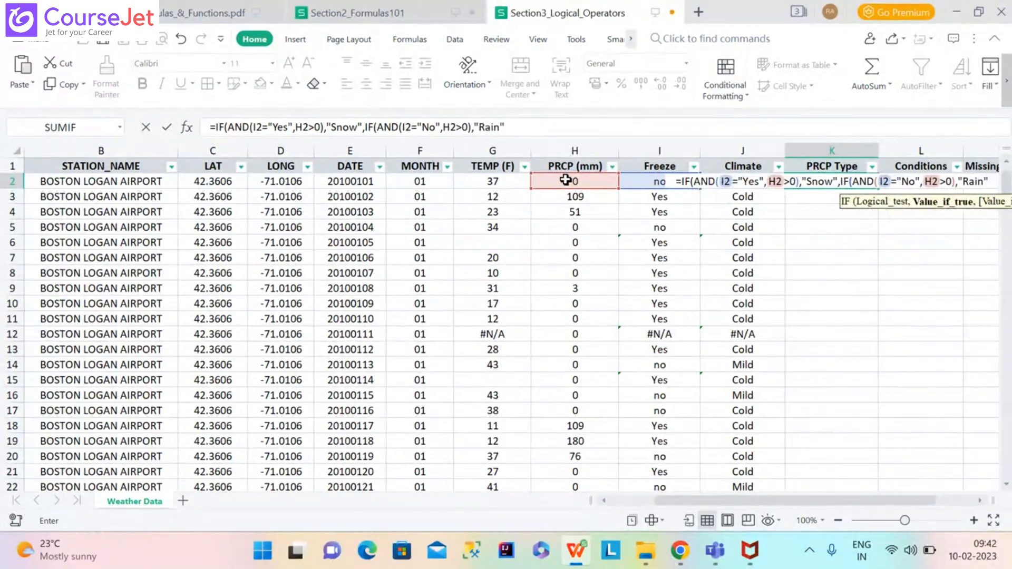
text(,)
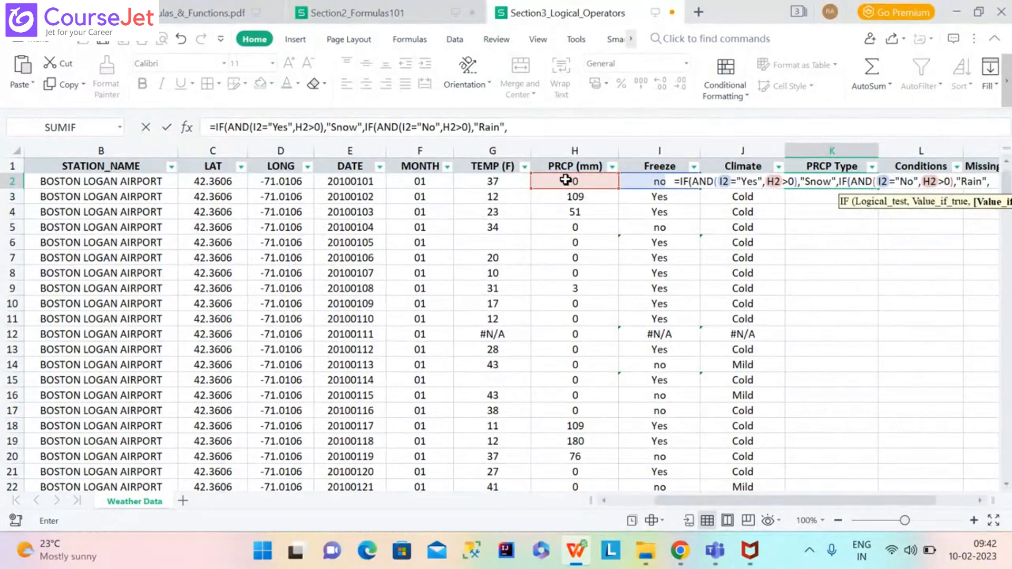
text("None)
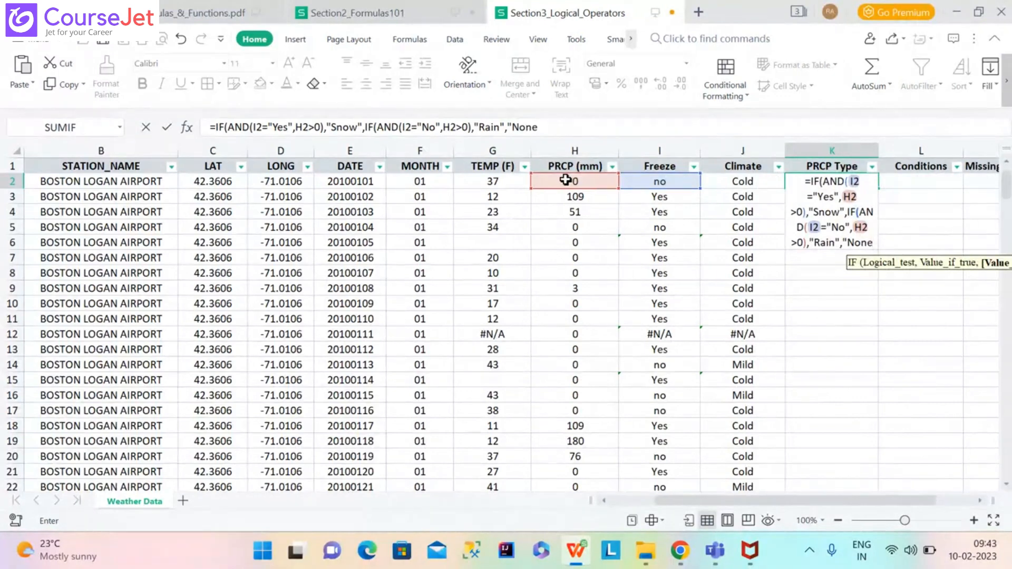
text(")
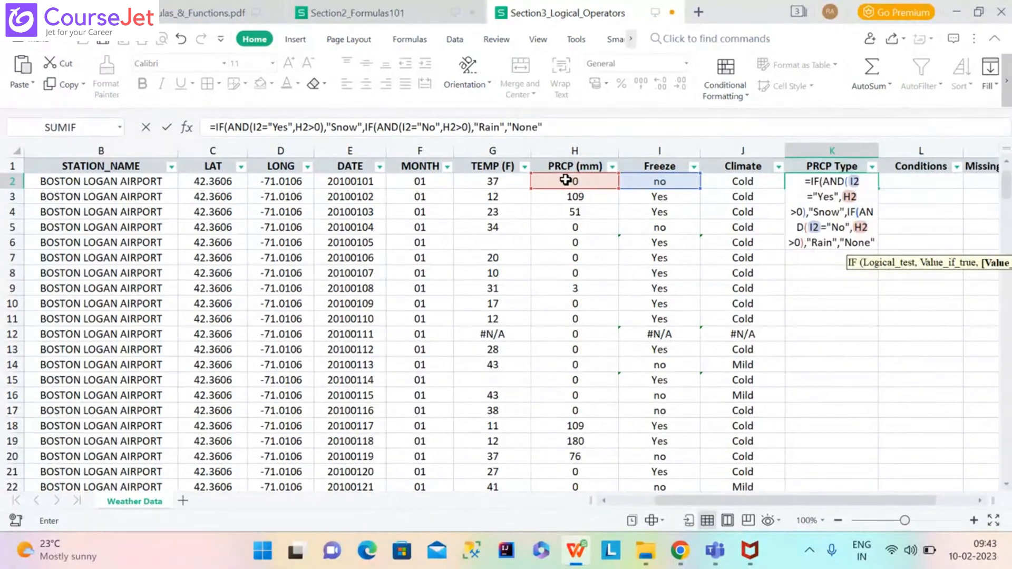
text()))
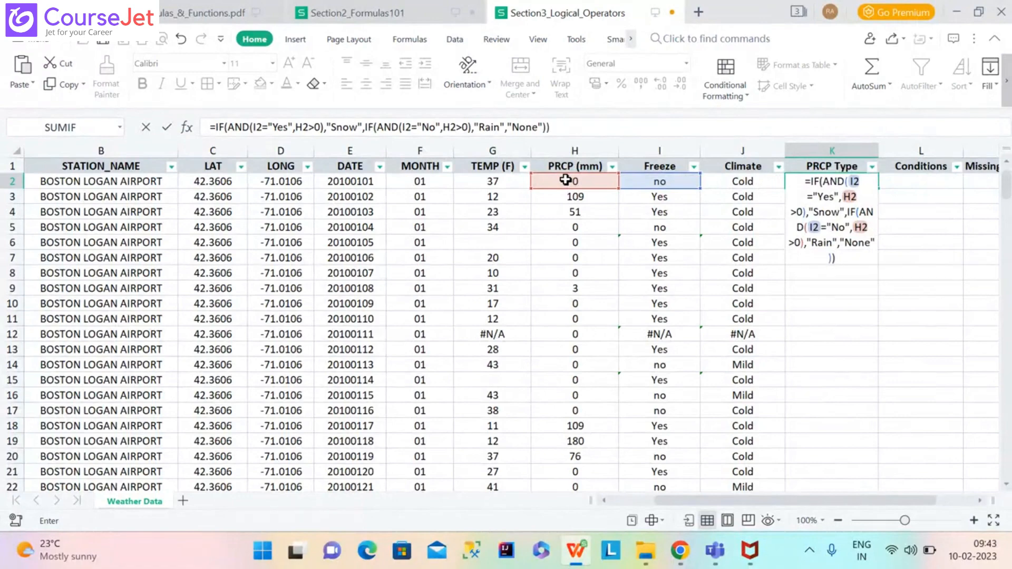
key(Return)
click(844, 182)
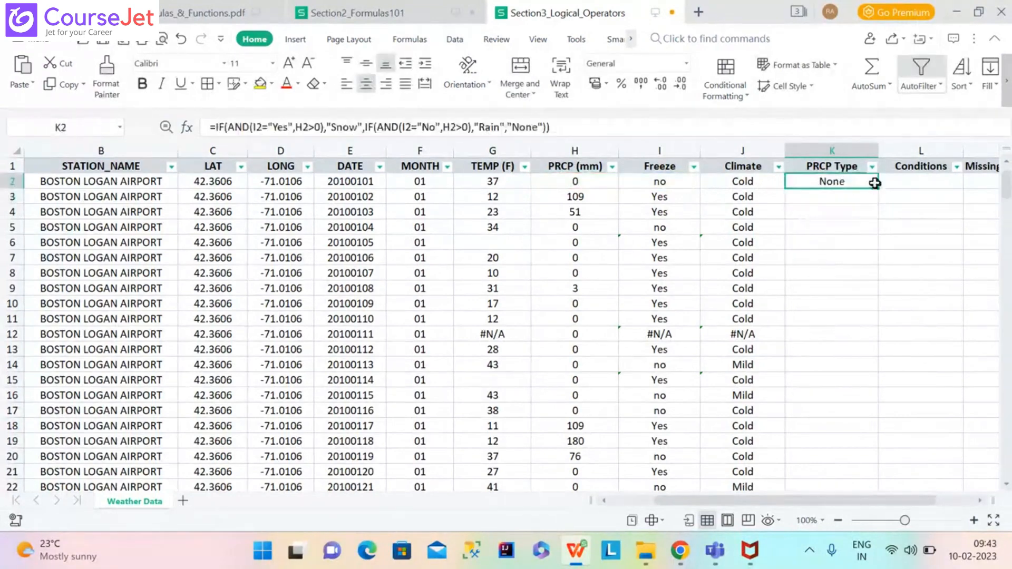
Fill the PRCP Type formula down column K and spot-check rows 638 and 425.
double_click(880, 190)
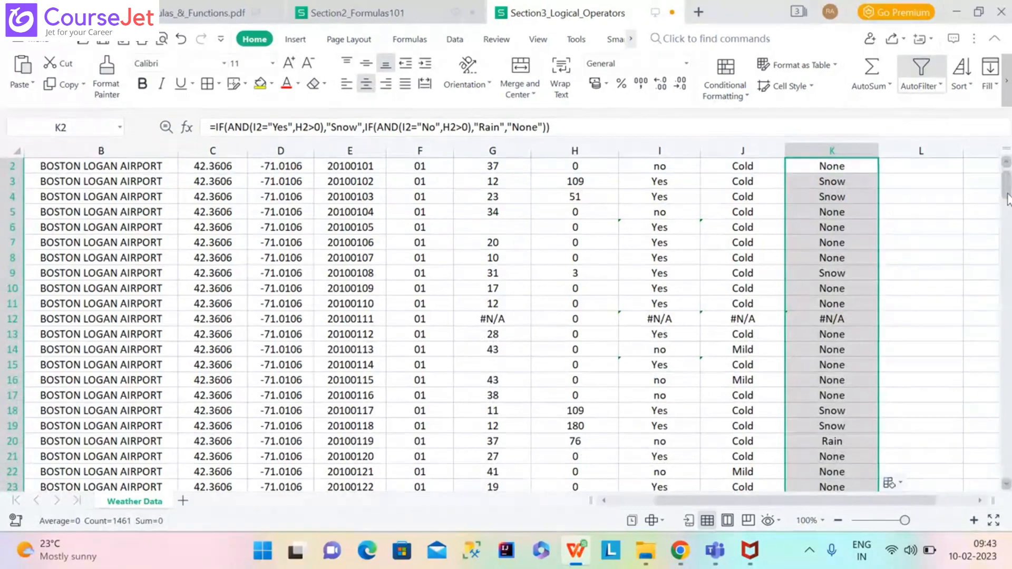
drag(1007, 199, 1009, 318)
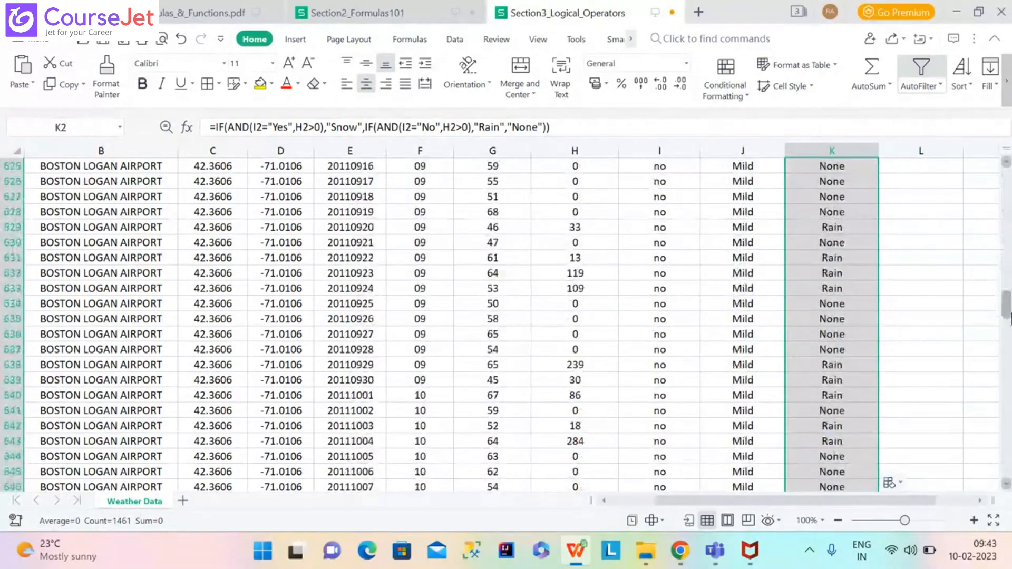
click(843, 366)
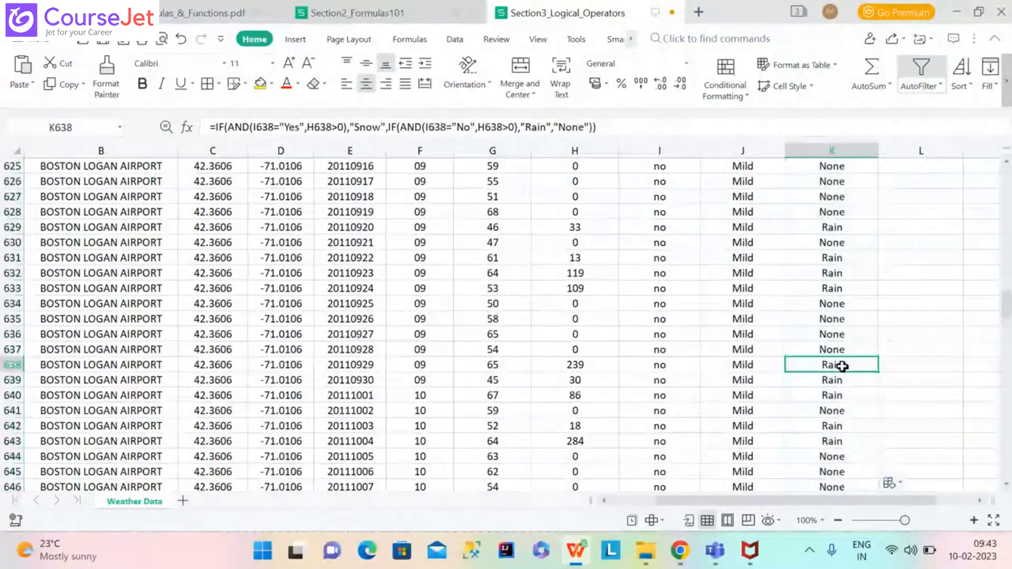
click(673, 365)
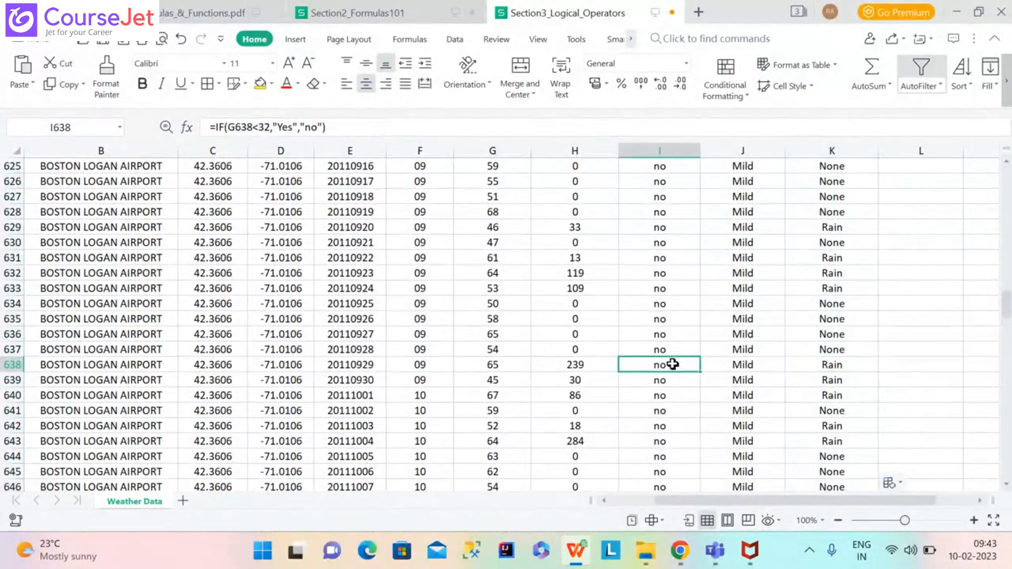
click(588, 362)
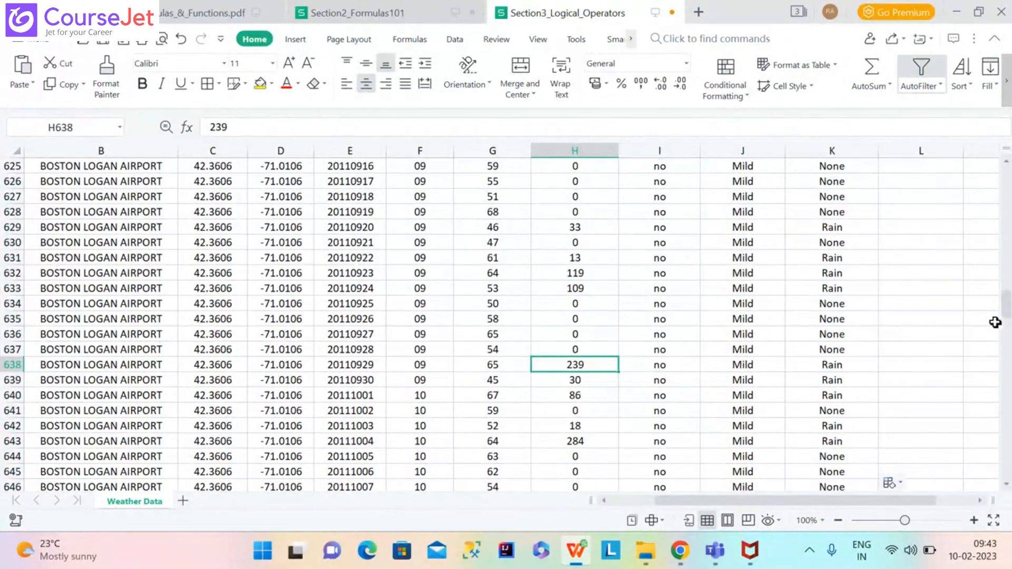
drag(1008, 316, 1009, 274)
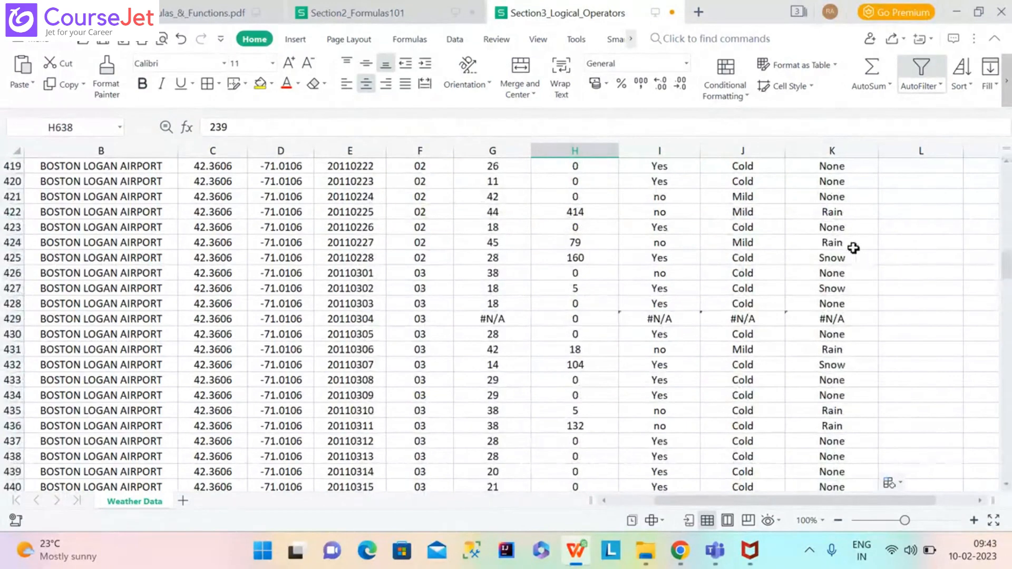
click(838, 259)
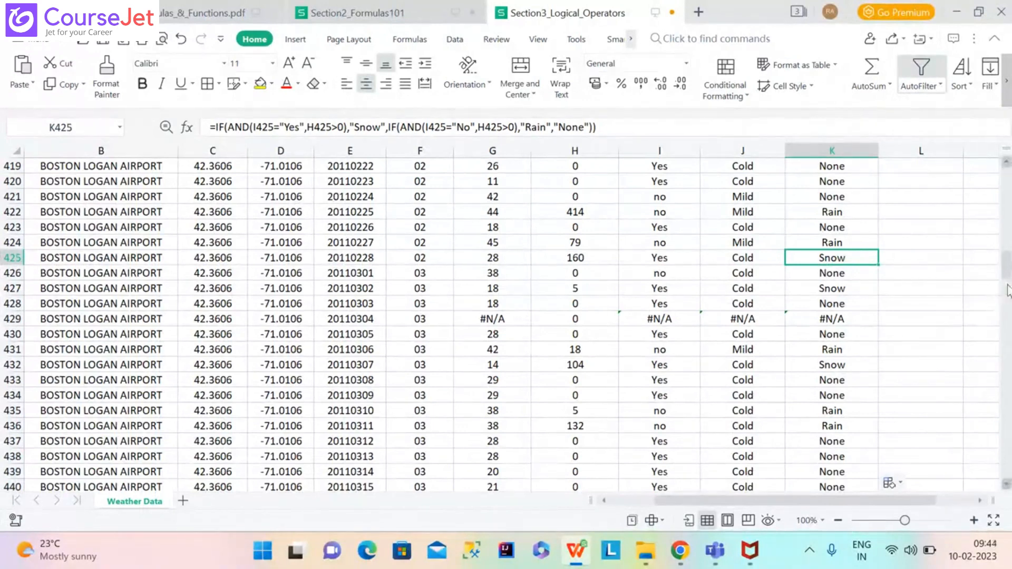
drag(1007, 282, 978, 193)
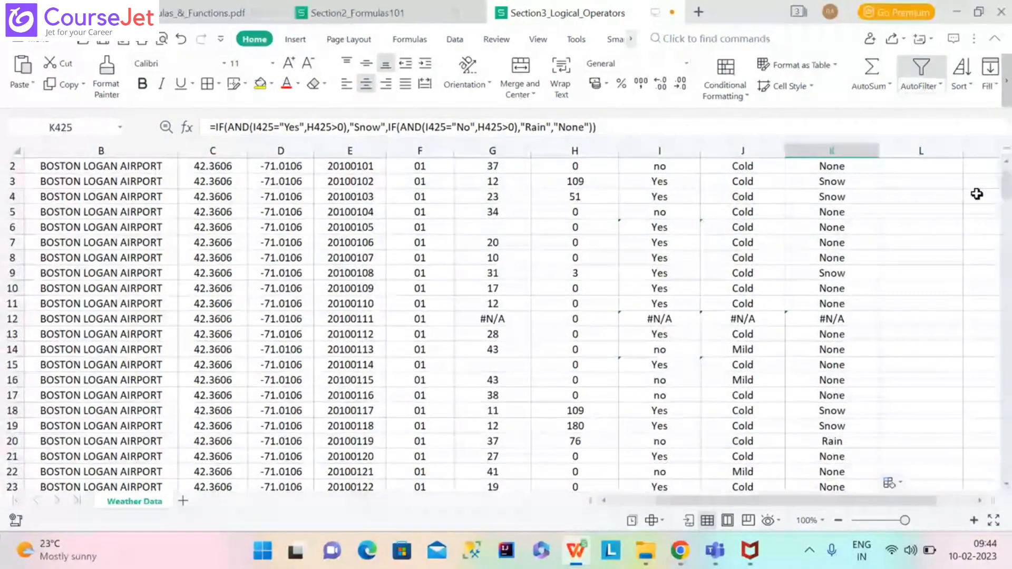
scroll(977, 194, up, 1)
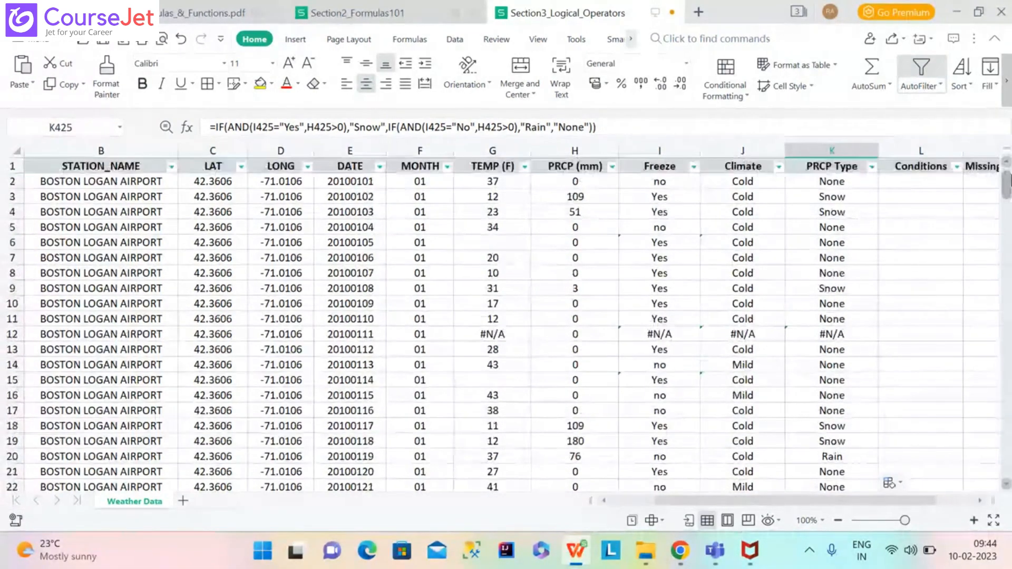
Type =IF(OR(K2="Snow,K2="Rain"),"Wet","Dry") into L2 as the Conditions formula.
click(947, 181)
text(=)
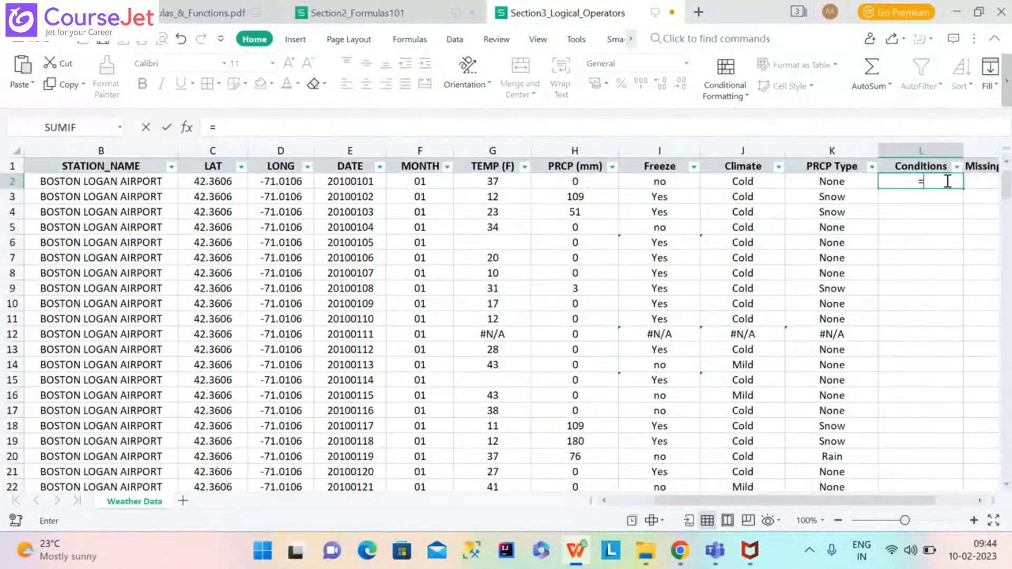
text(IF)
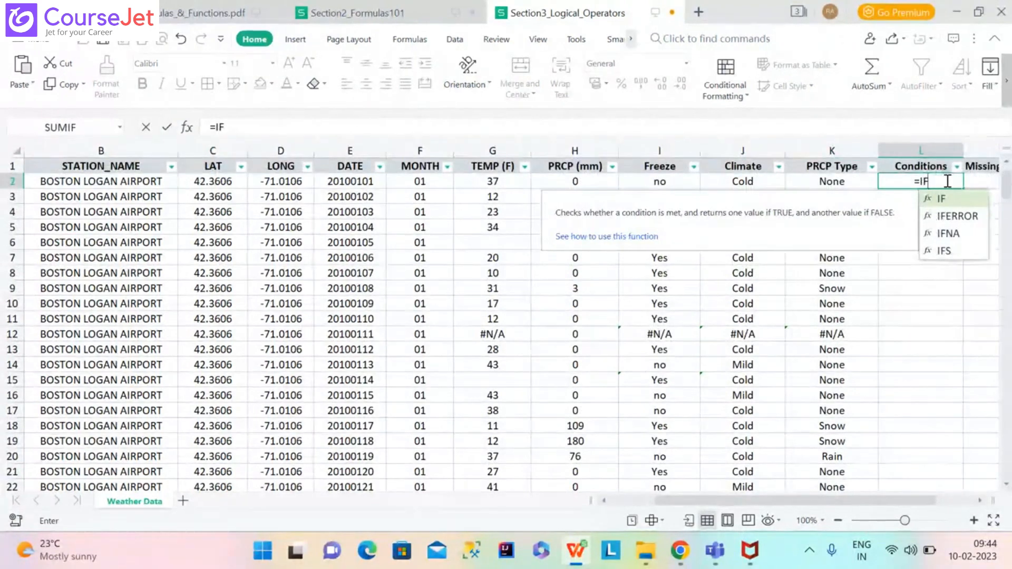
text((O)
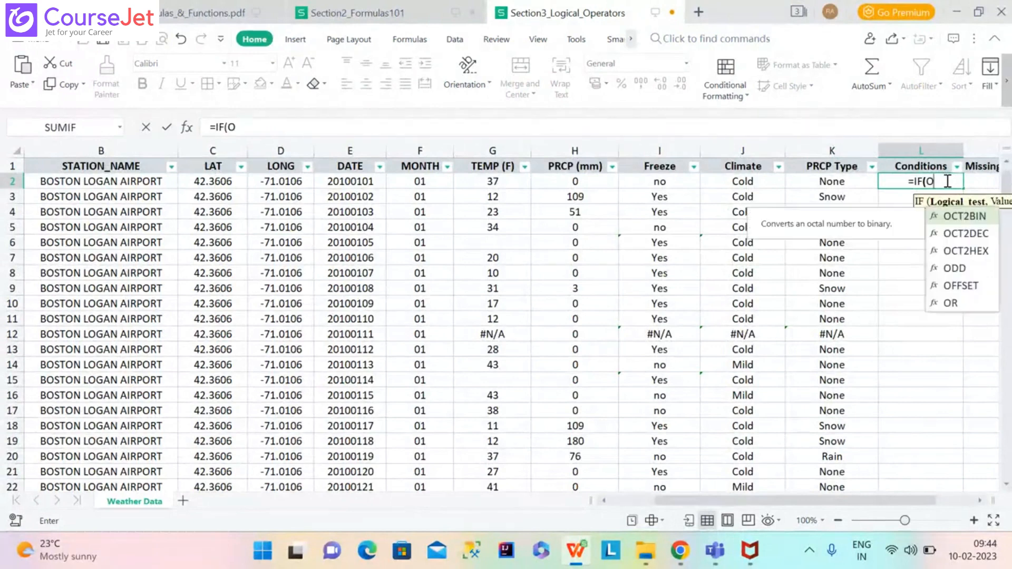
text(R)
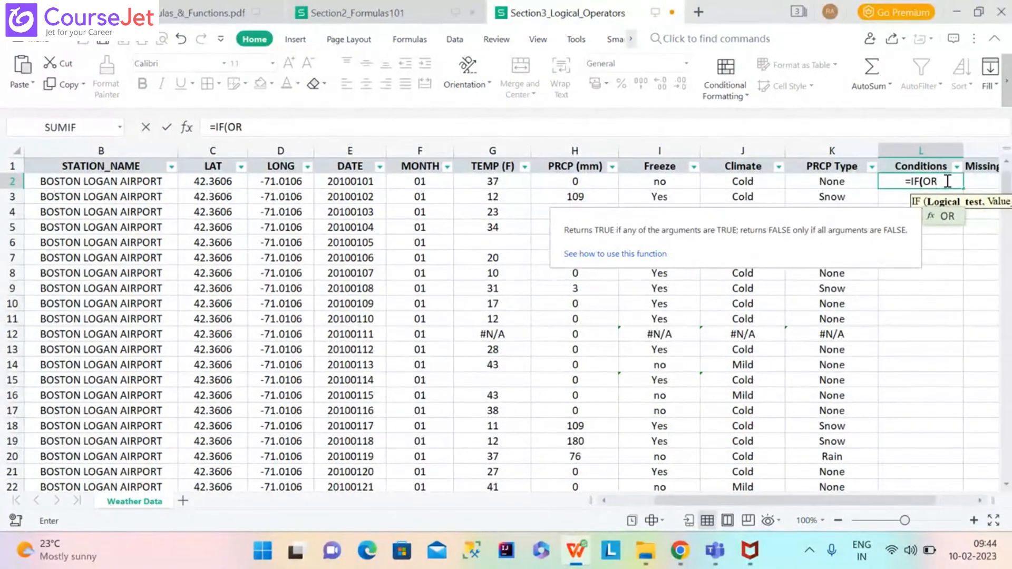
text(()
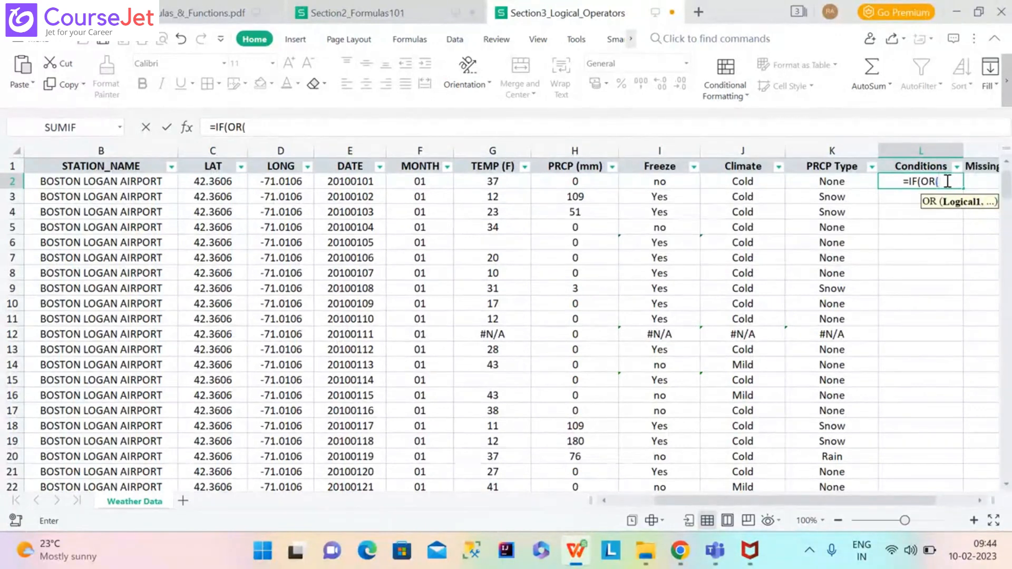
click(833, 181)
text(="Snow)
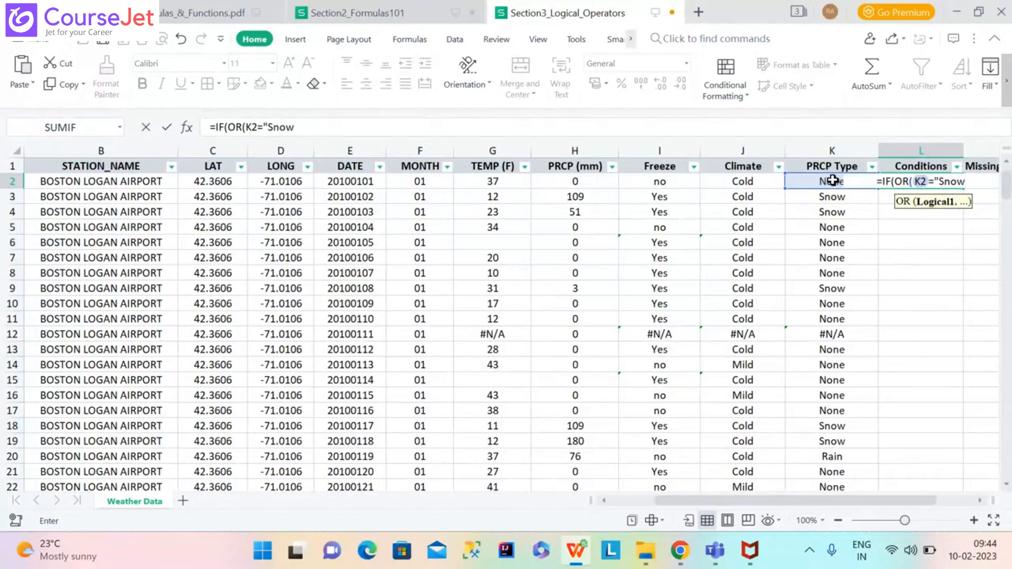
text(,)
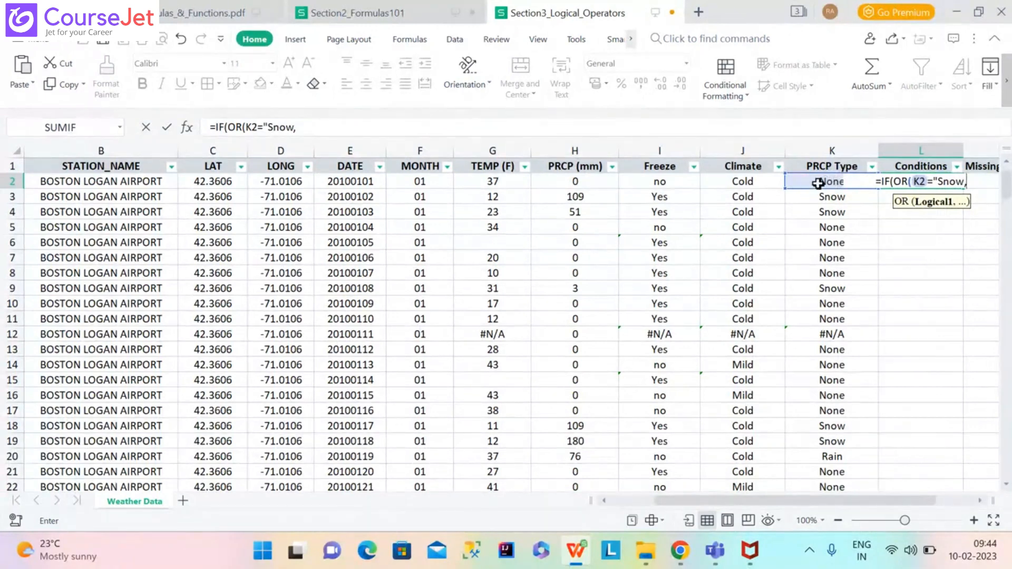
click(818, 183)
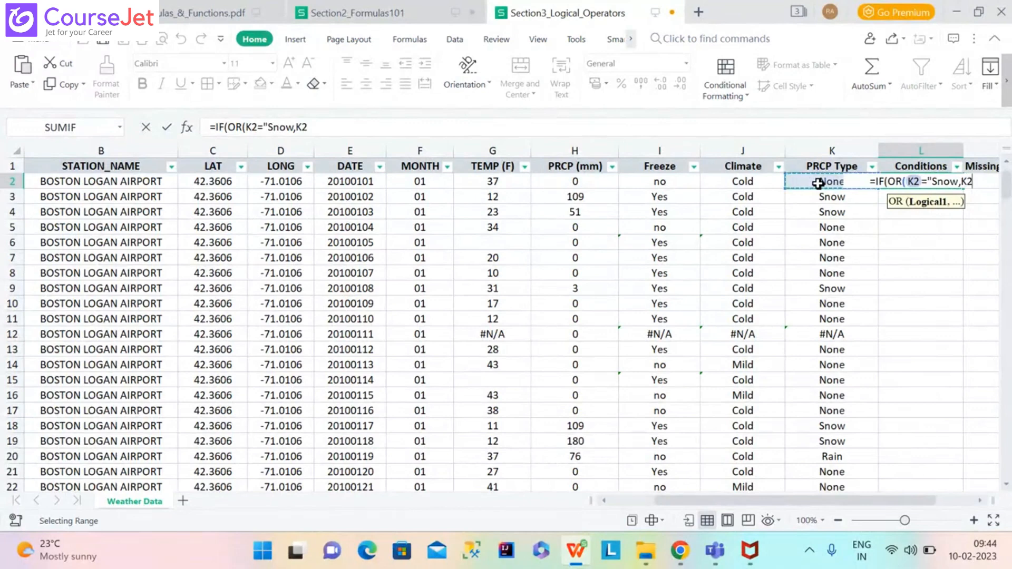
text(="Ra)
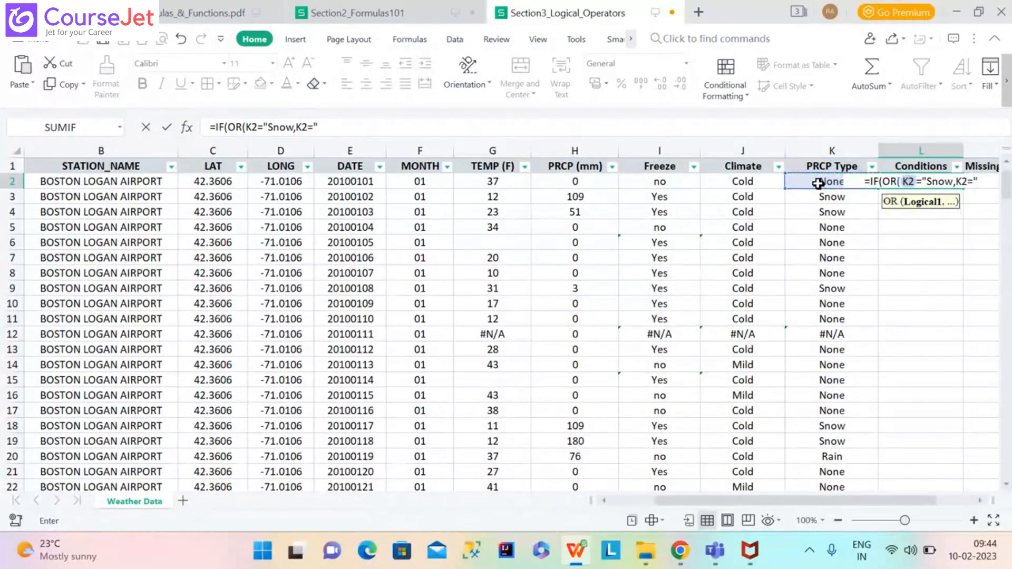
text(in)
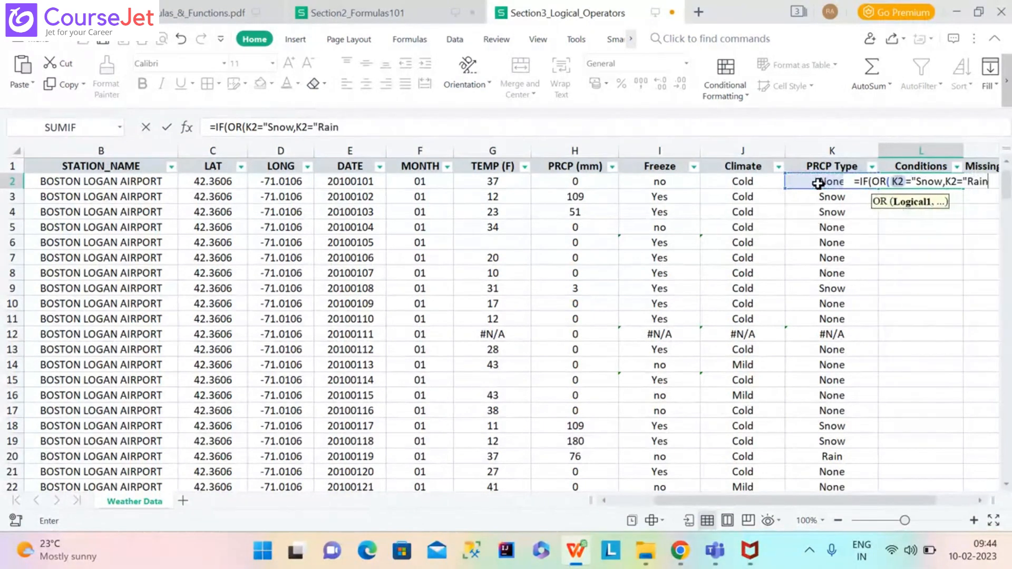
text(")
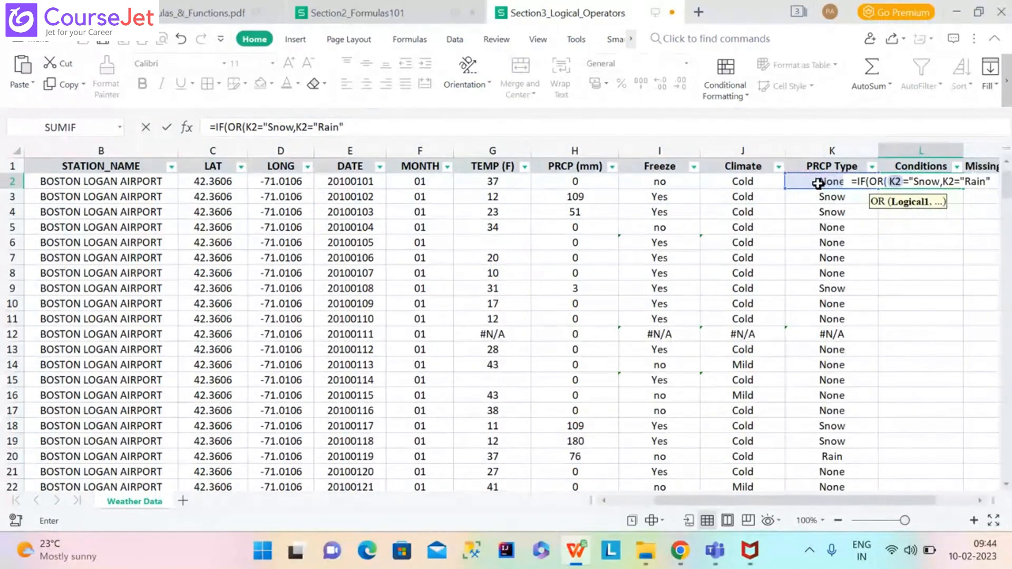
text(),")
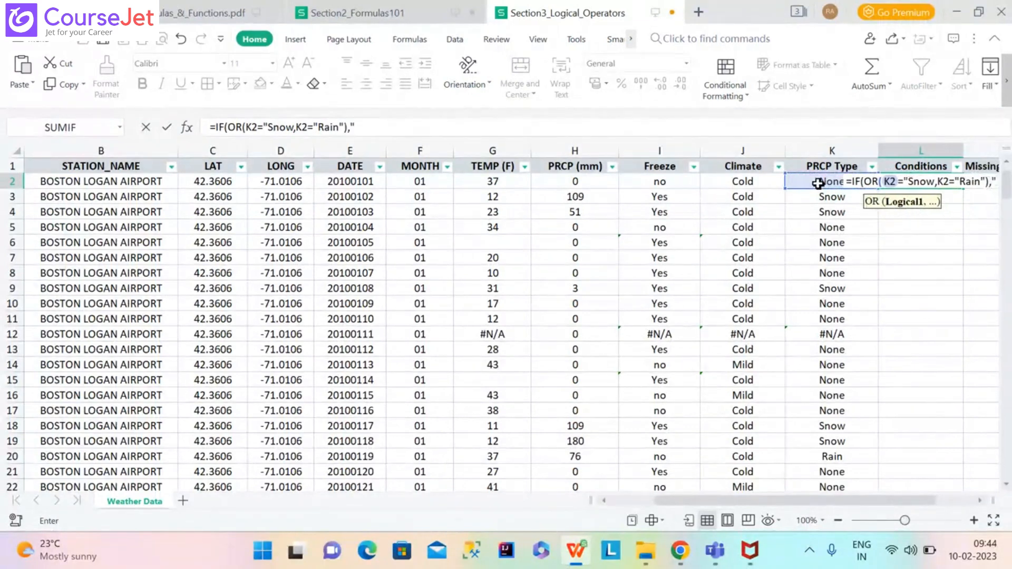
text(Wet)
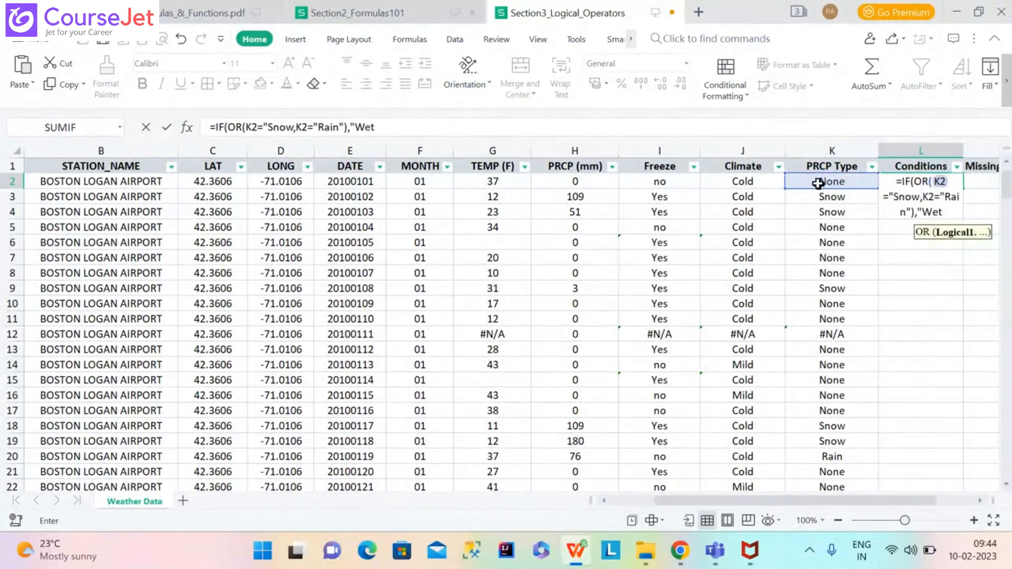
text(","Dry)
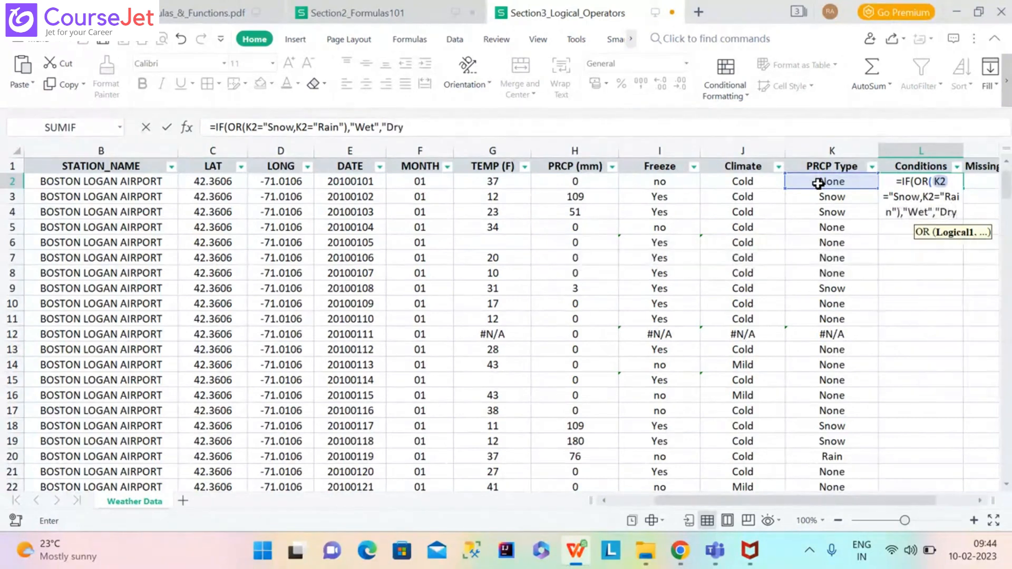
text(")
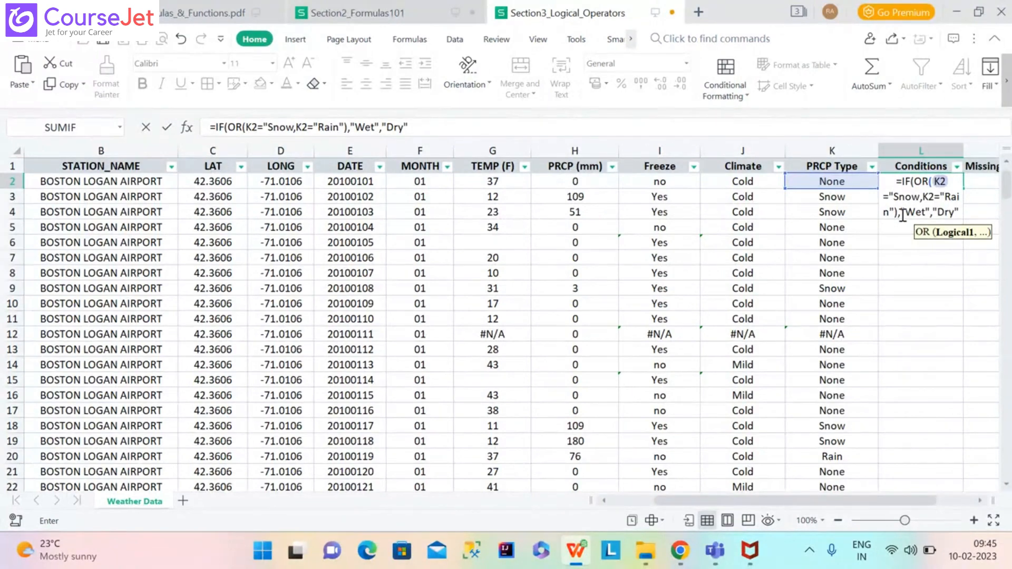
Add the missing quote after Snow so L2's =IF(OR(K2="Snow",K2="Rain"),"Wet","Dry") returns Dry.
text())
key(Return)
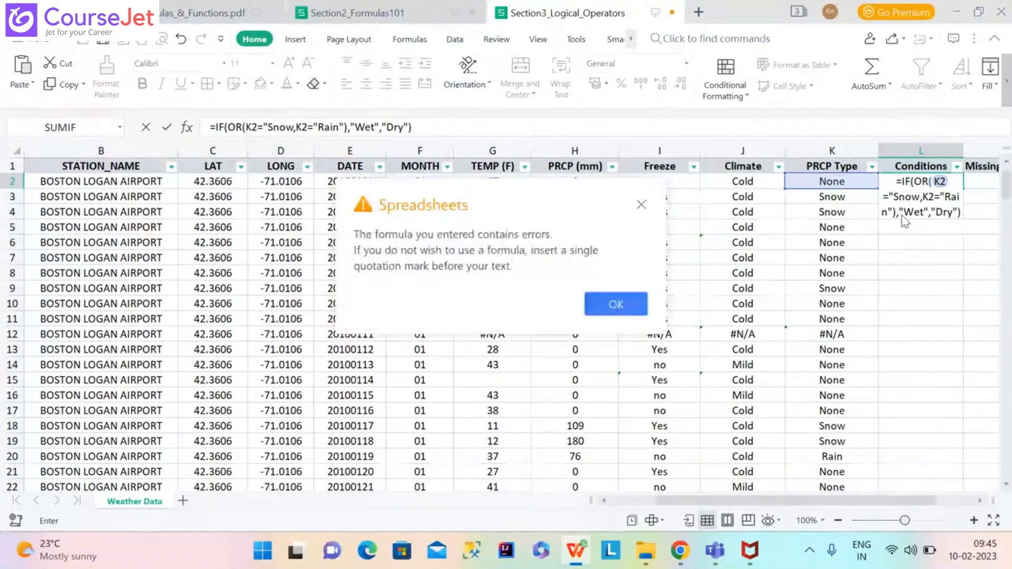
click(622, 317)
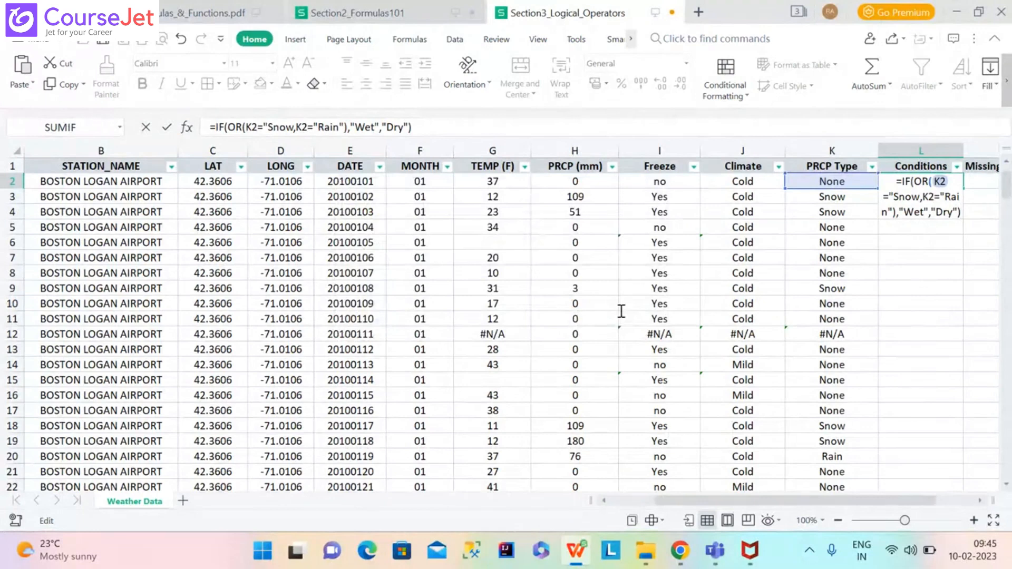
click(294, 128)
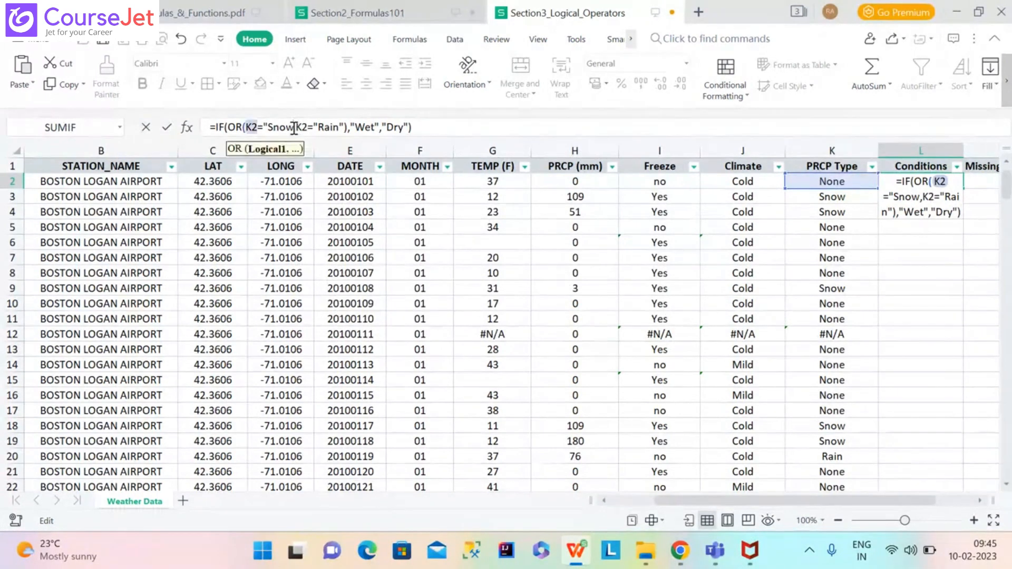
text(")
key(Return)
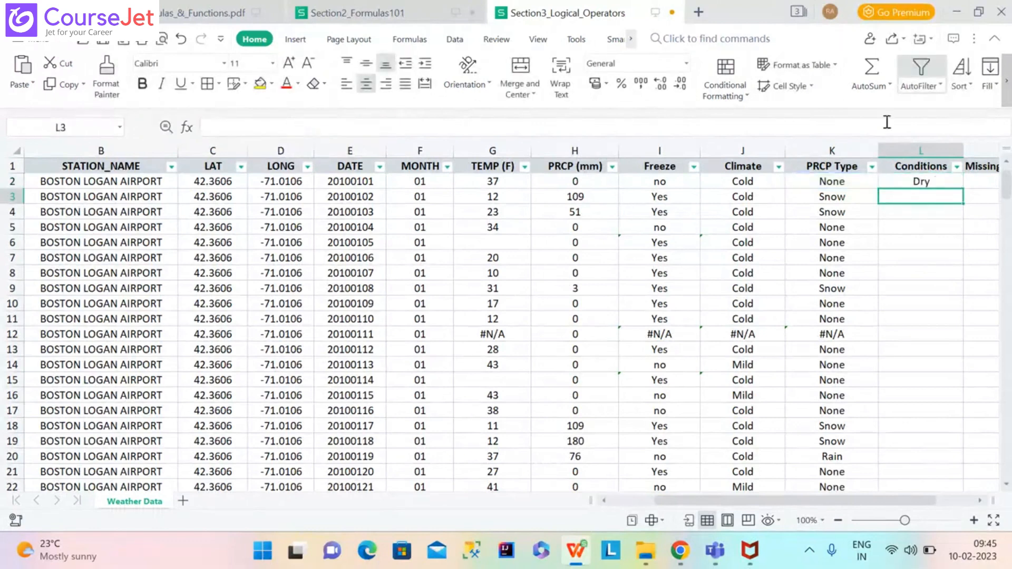
click(940, 183)
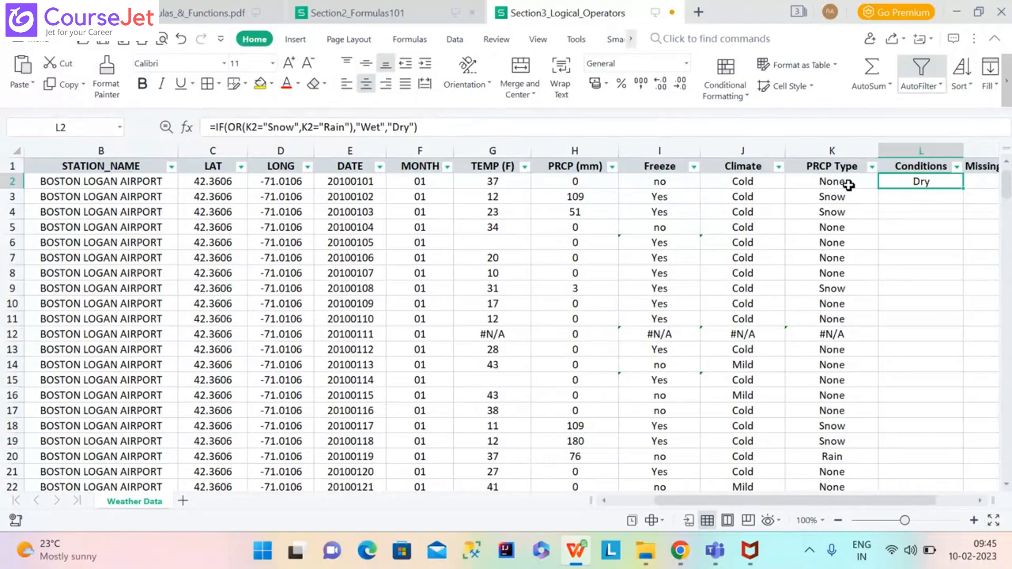
Fill the Conditions formula down column L and inspect the formulas in K5, L4 and a Rain row.
double_click(963, 187)
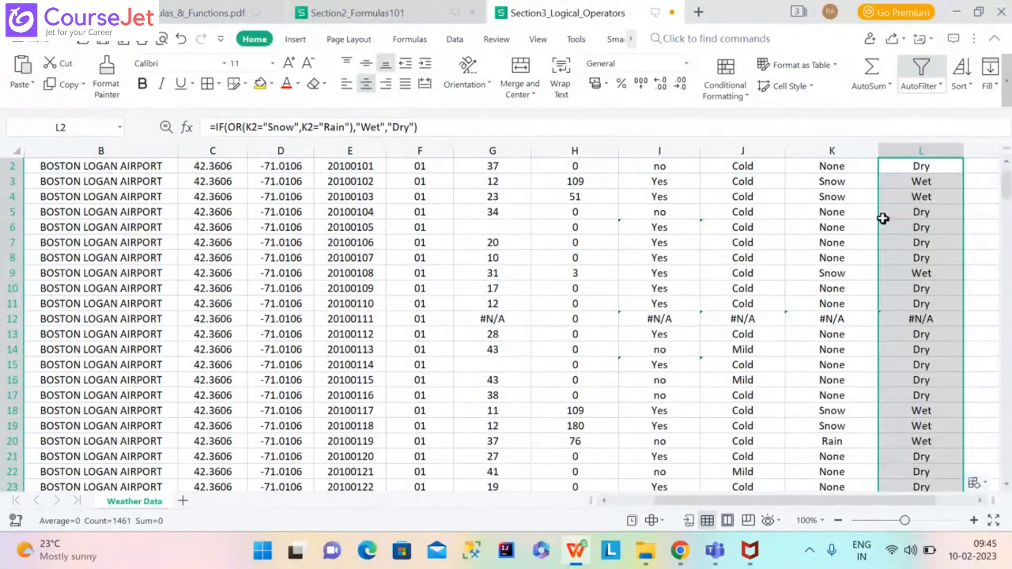
click(836, 210)
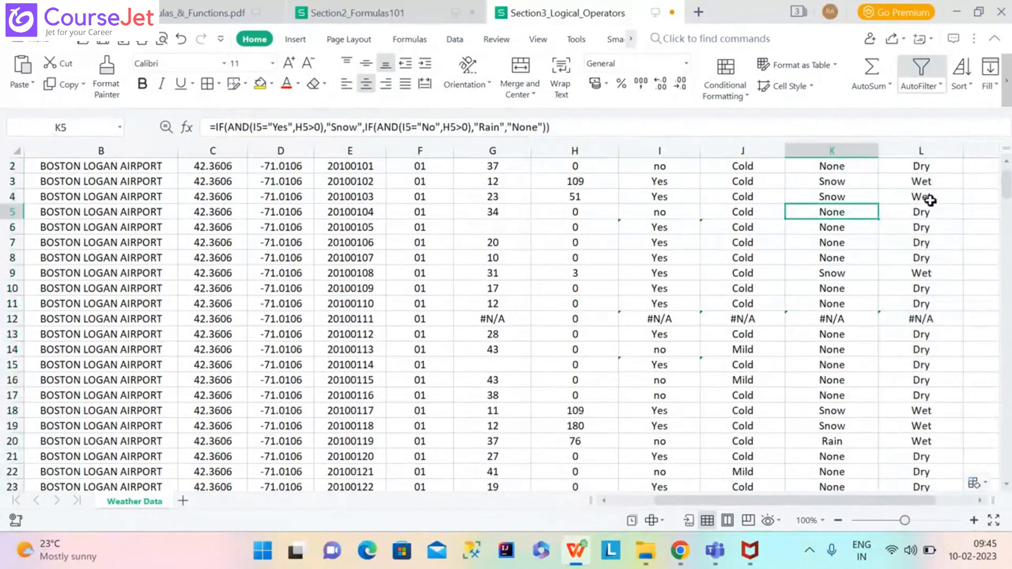
click(930, 201)
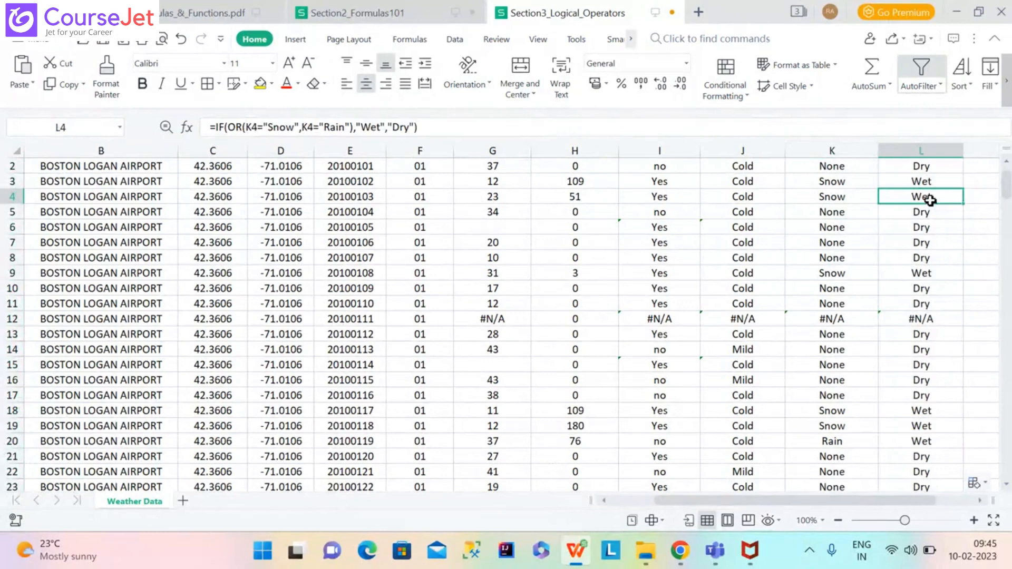
click(841, 446)
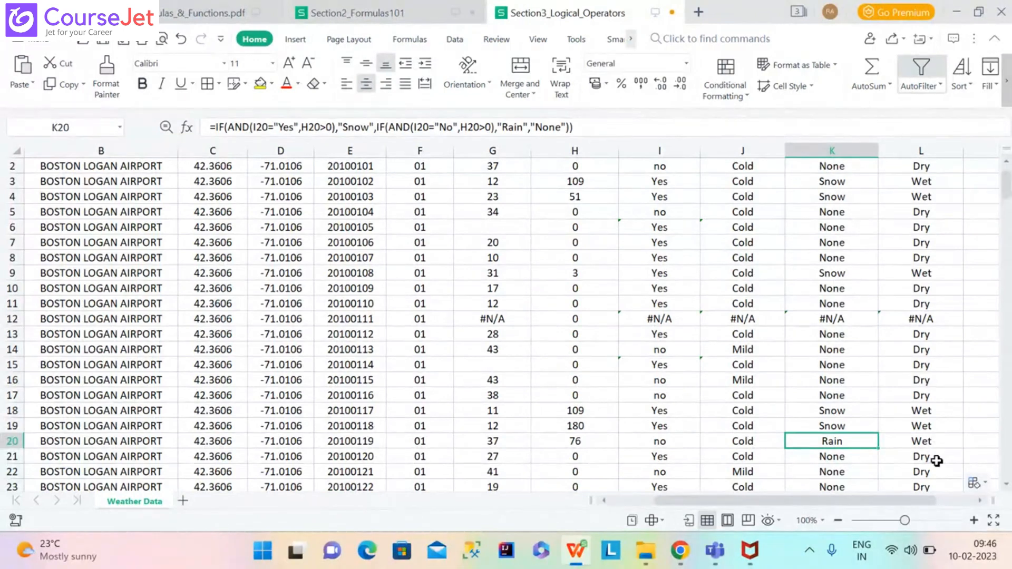
Advance the formulas PDF to the NOT/<> Operators slide on page 22.
mouse_move(576, 551)
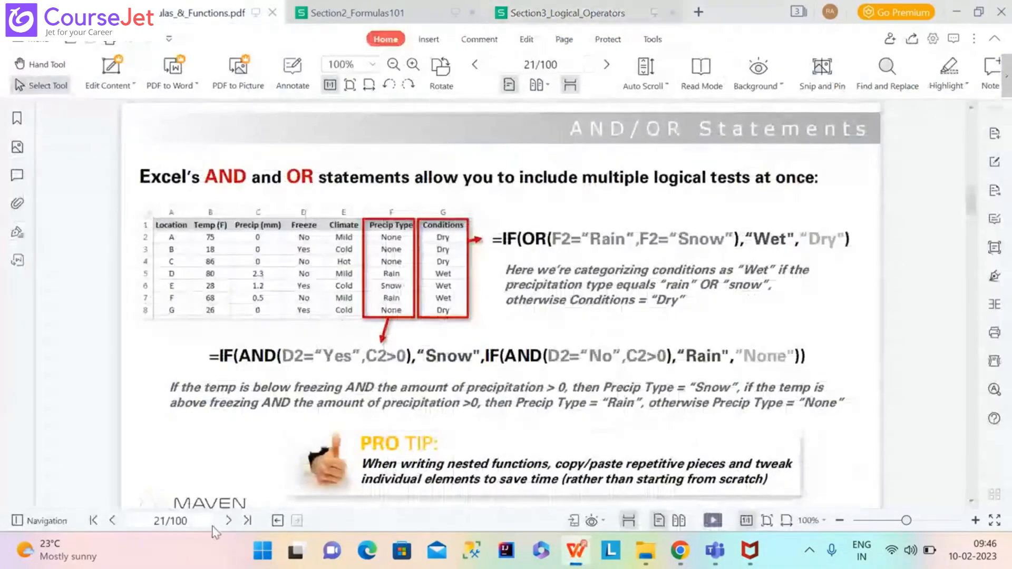
click(228, 521)
click(228, 521)
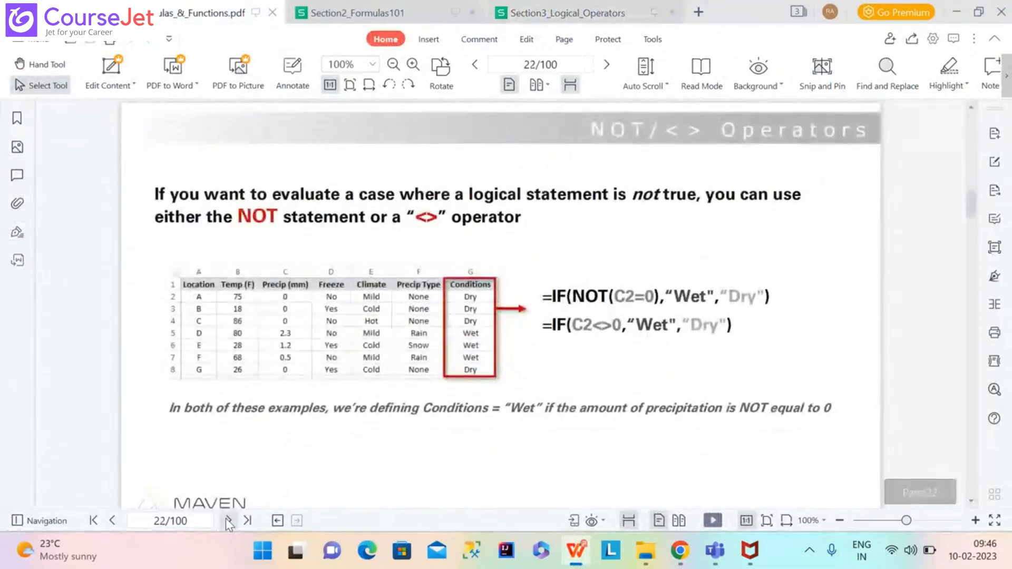
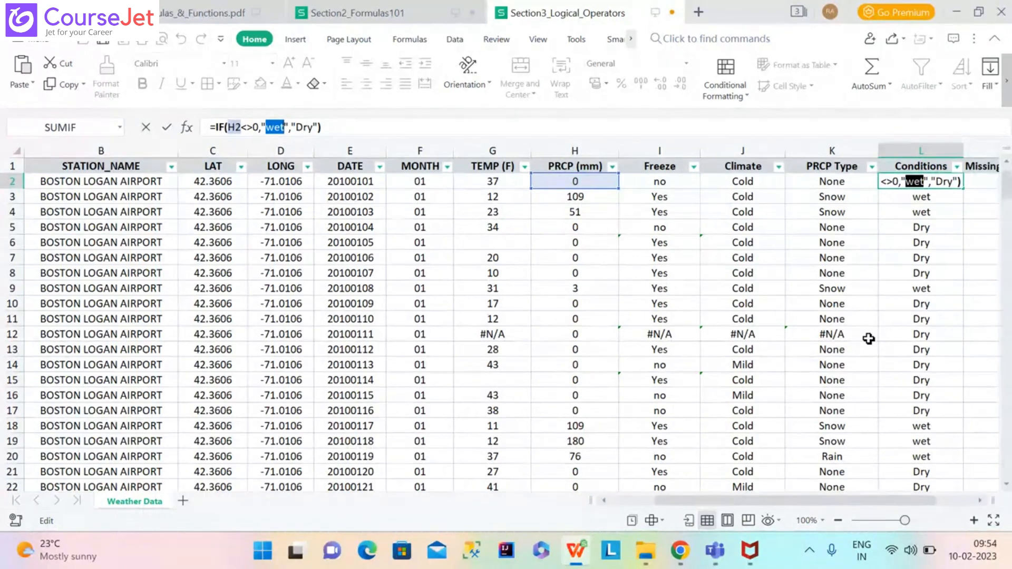
Select the entire Freeze column (column I).
click(654, 146)
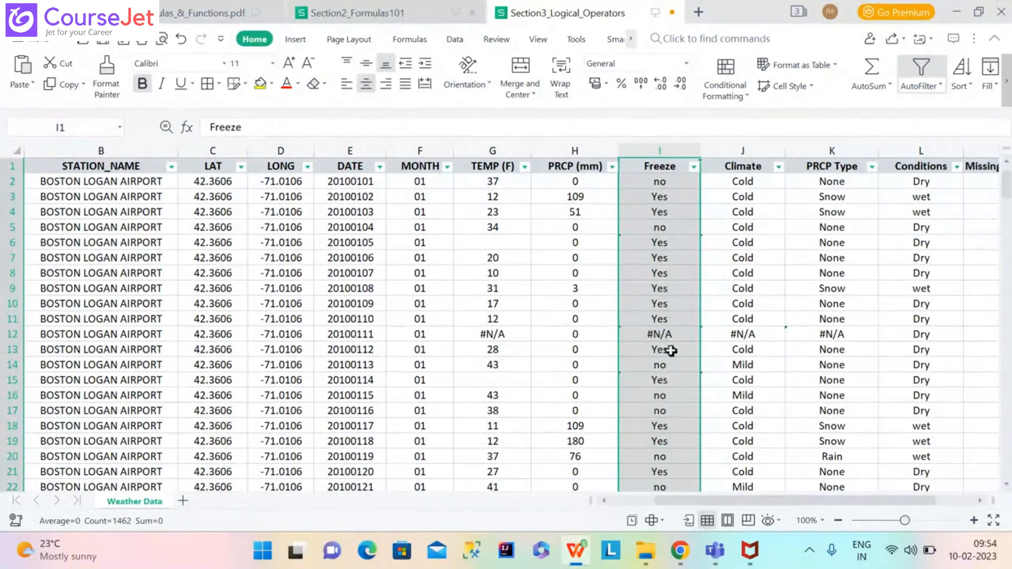
Check the #N/A in I12, then begin editing I2's =IF(G2<32,"Yes","no") formula.
click(664, 335)
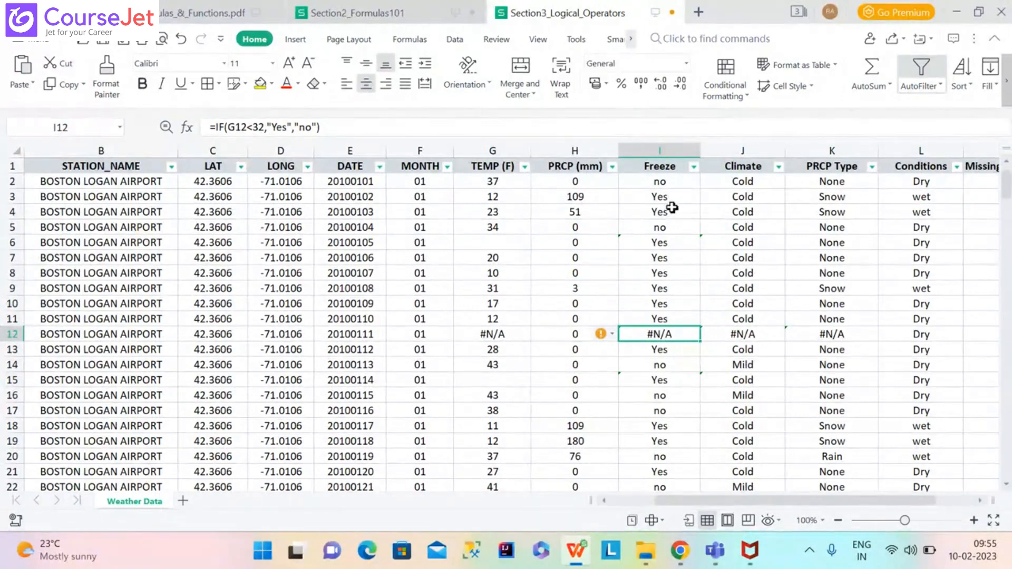
click(663, 183)
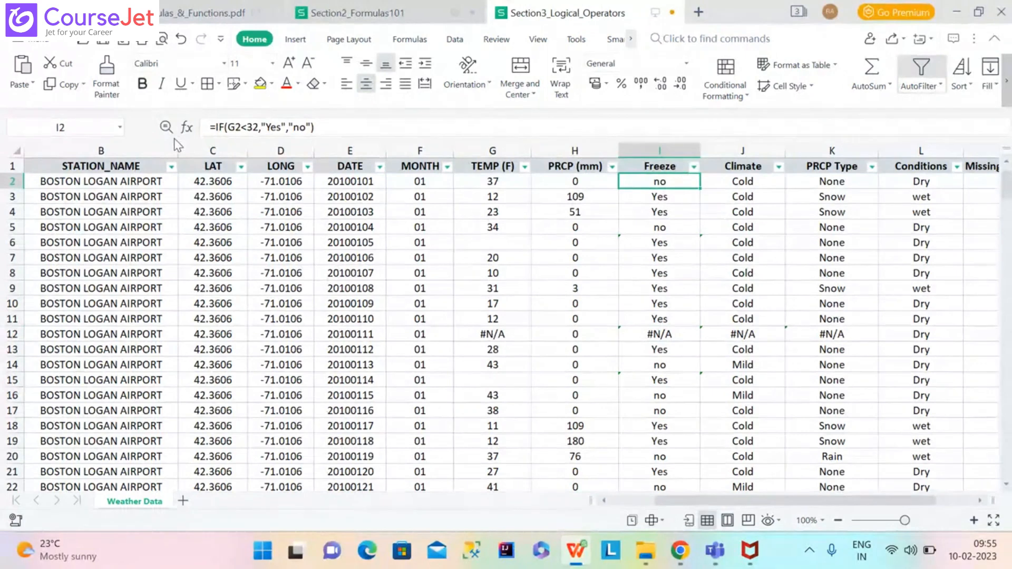
click(213, 129)
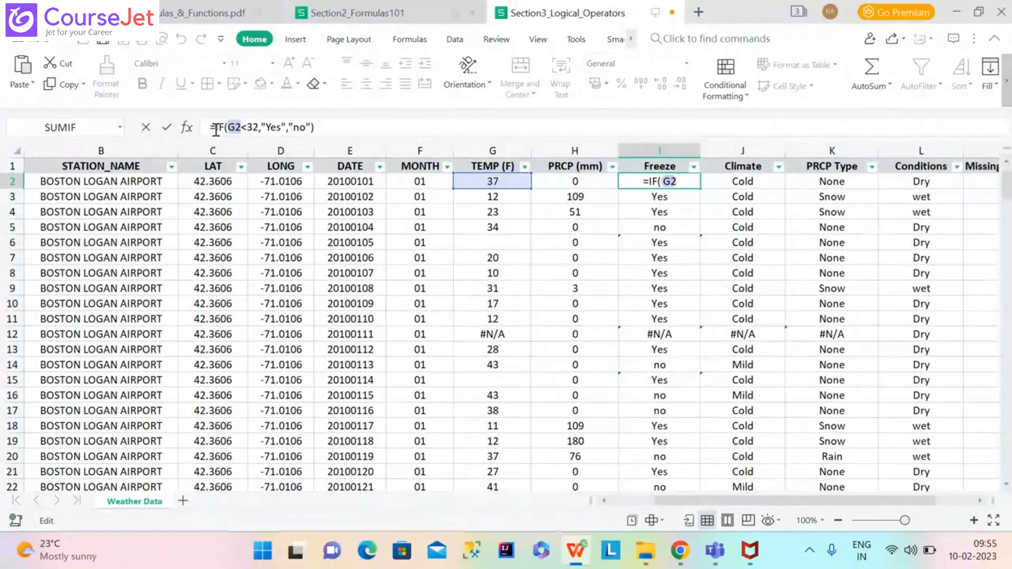
Change I2 to =IFERROR(IF(G2<32,"Yes","no"),"Other"), which still returns no.
text(IFERR)
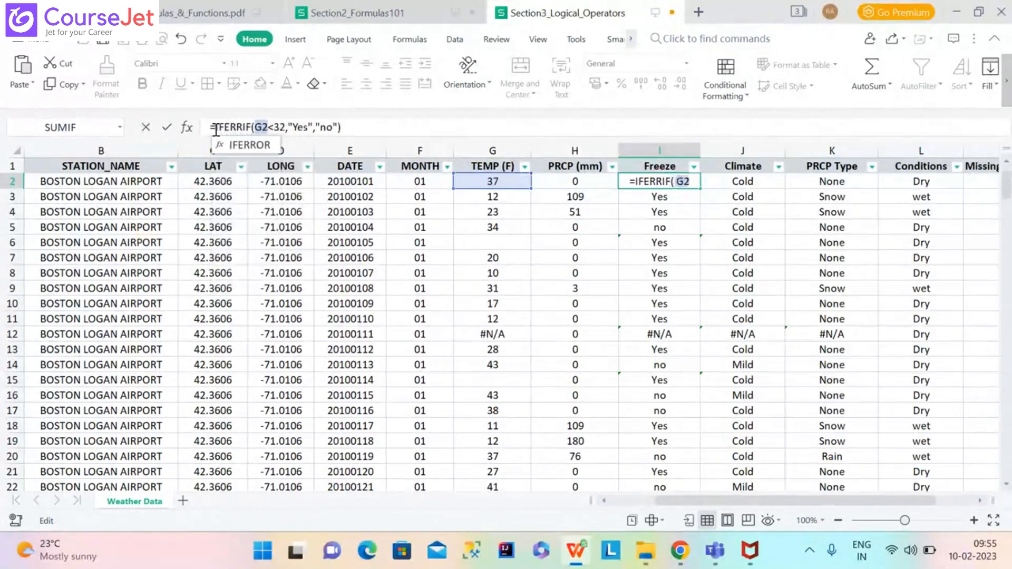
text(OR)
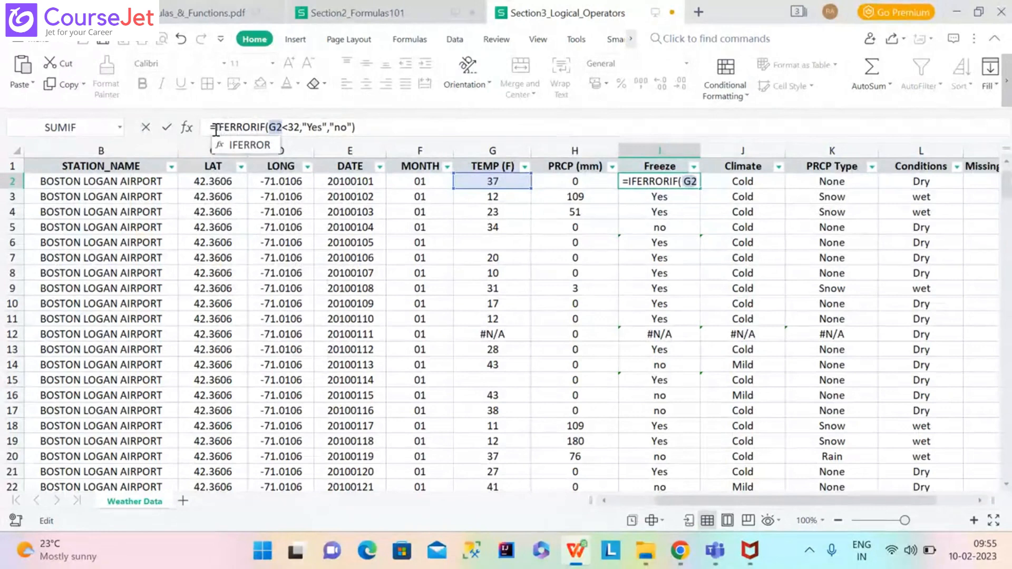
text(()
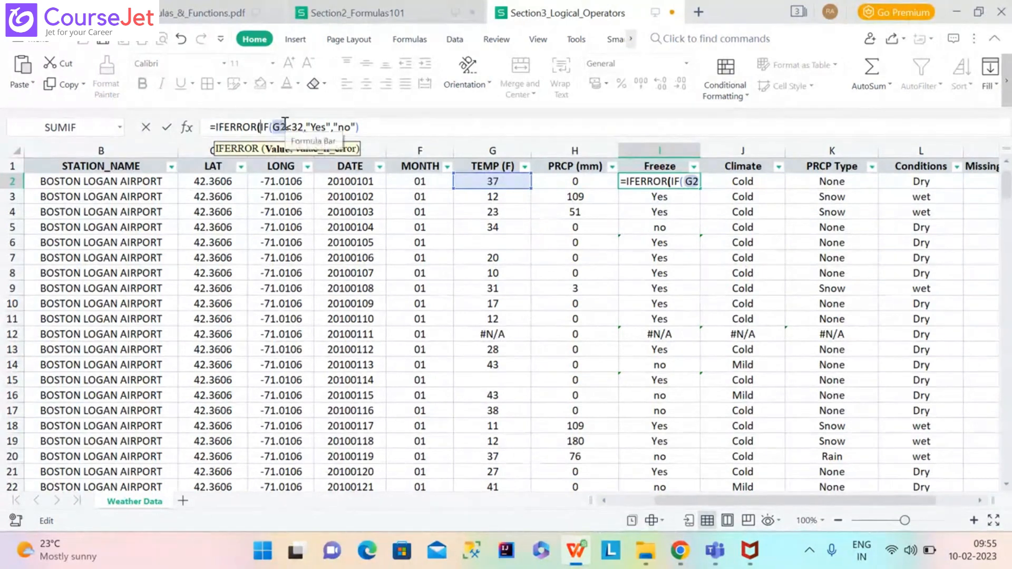
click(362, 128)
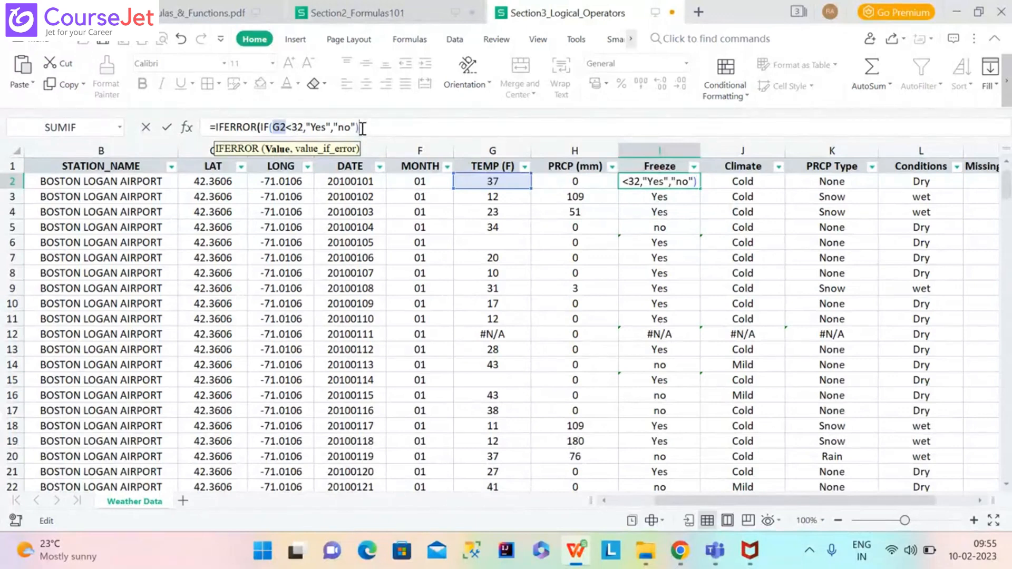
text(,"Other)
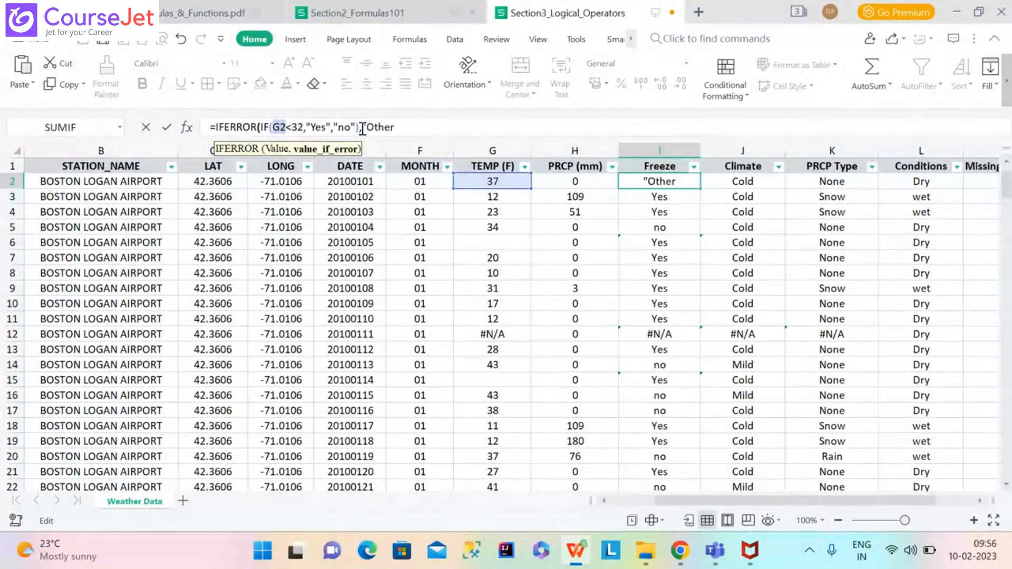
text("))
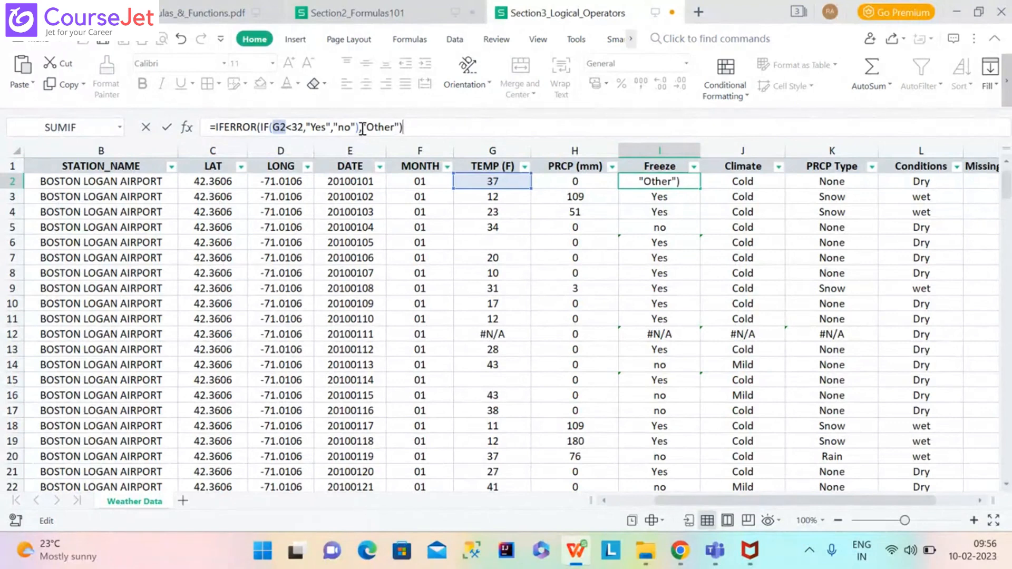
click(362, 129)
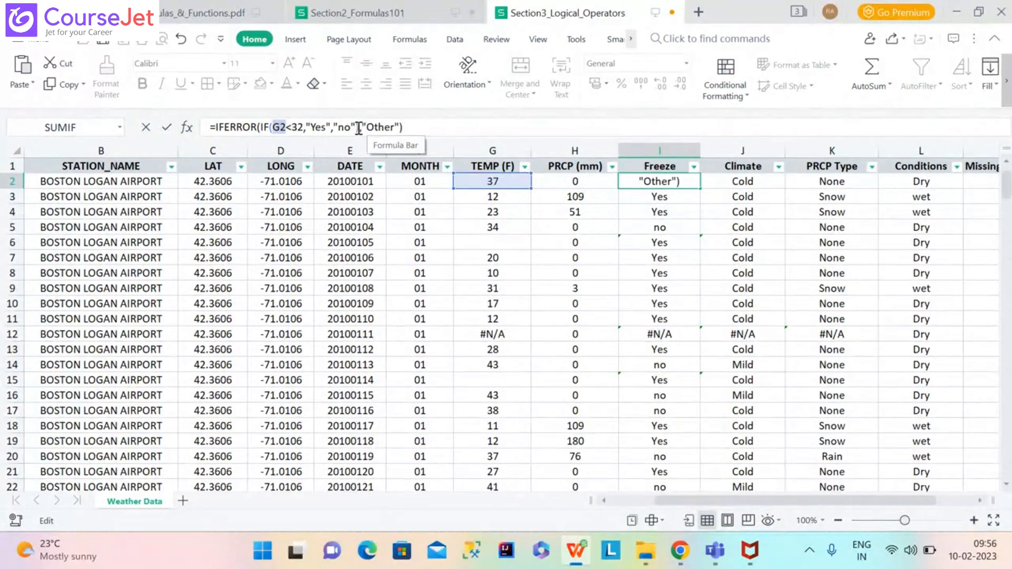
drag(358, 129, 260, 127)
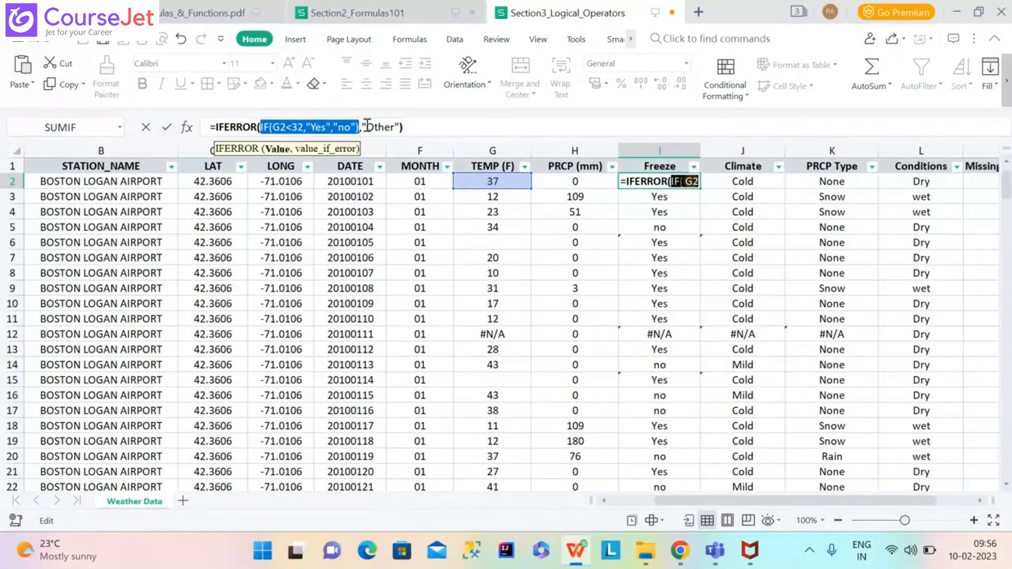
click(411, 130)
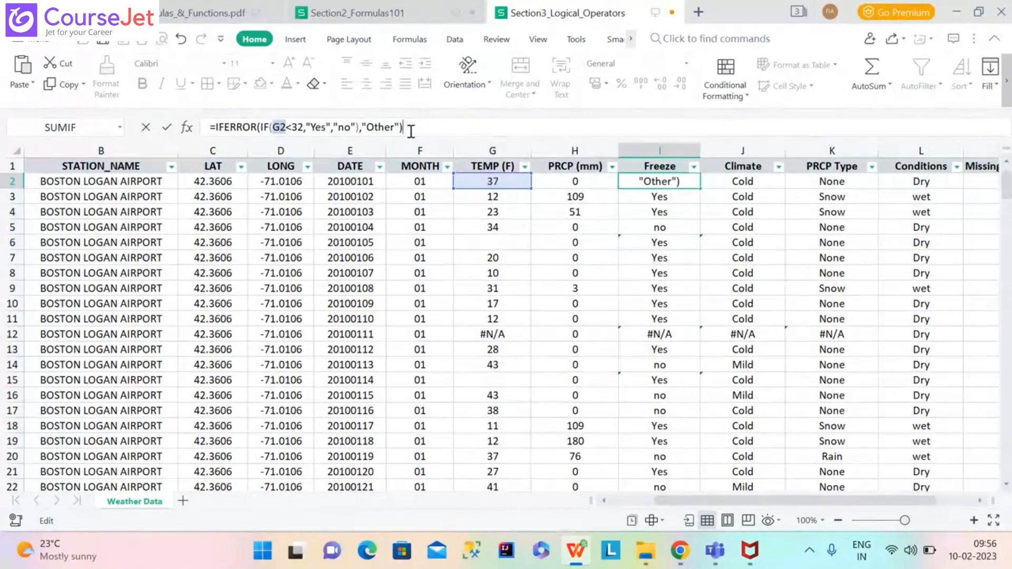
key(Return)
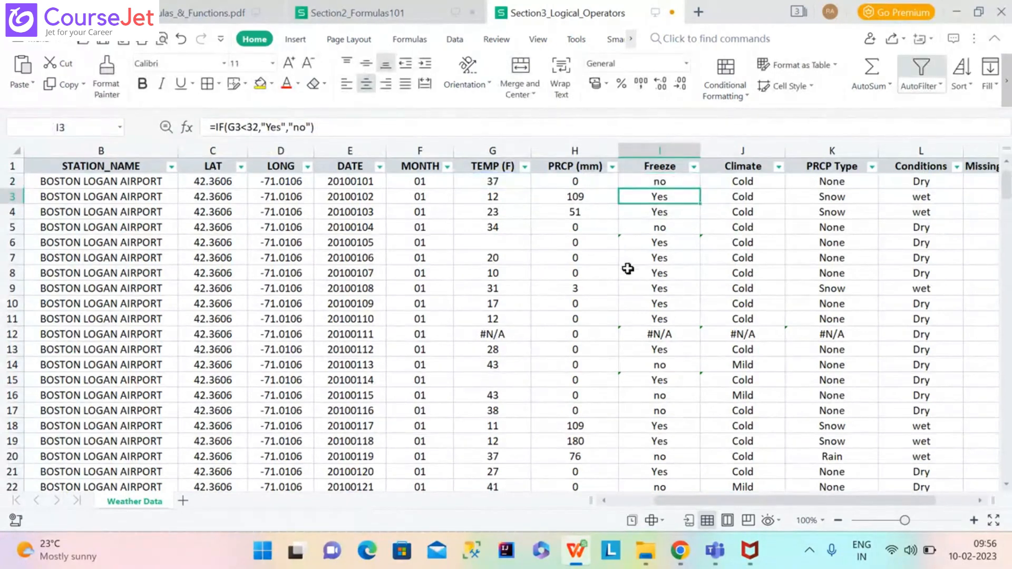
Change I12 to =IFERROR(IF(G12<32,"Yes","no"),"other") so it shows other instead of #N/A.
click(667, 338)
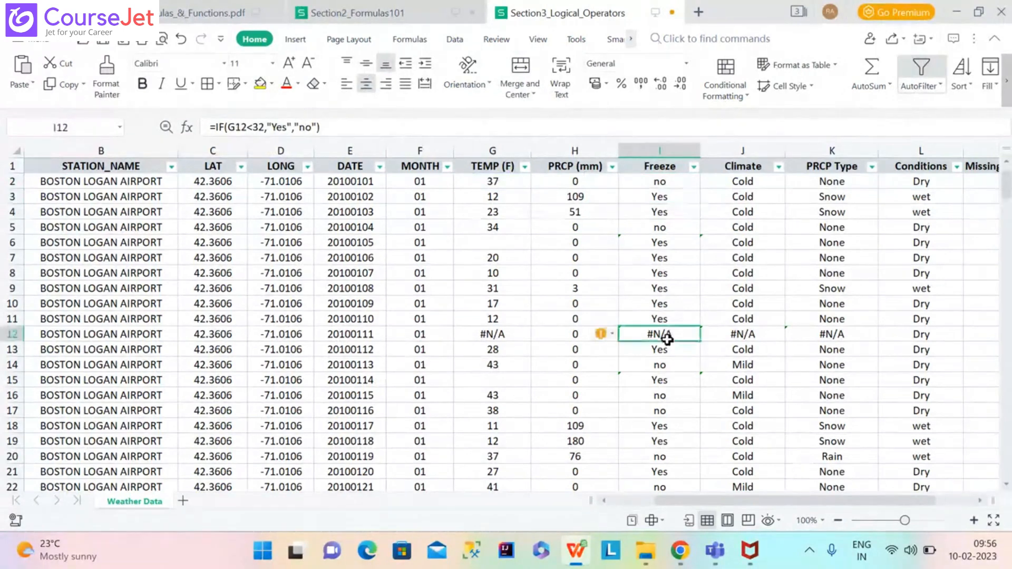
click(216, 127)
text(IFE)
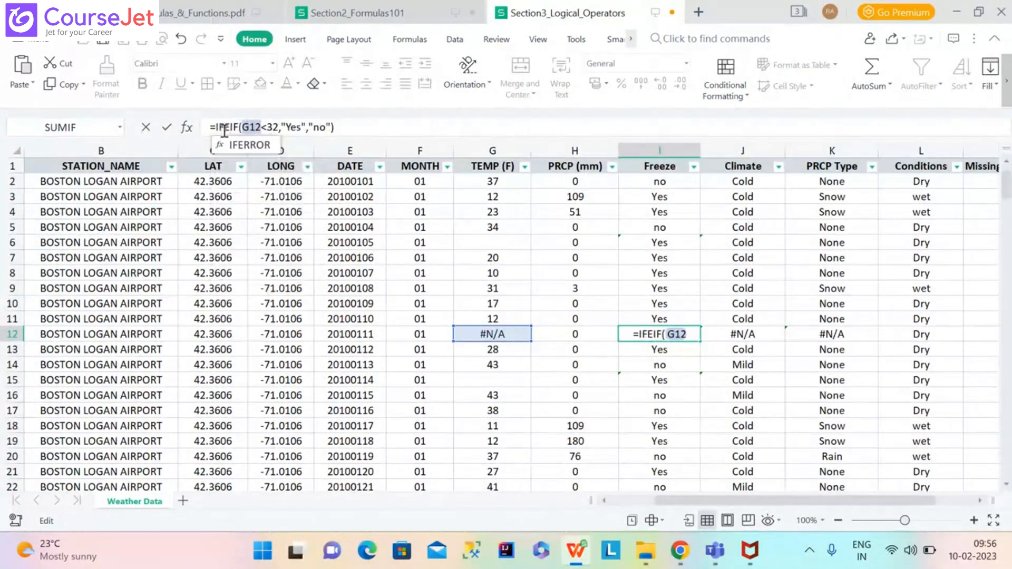
click(232, 144)
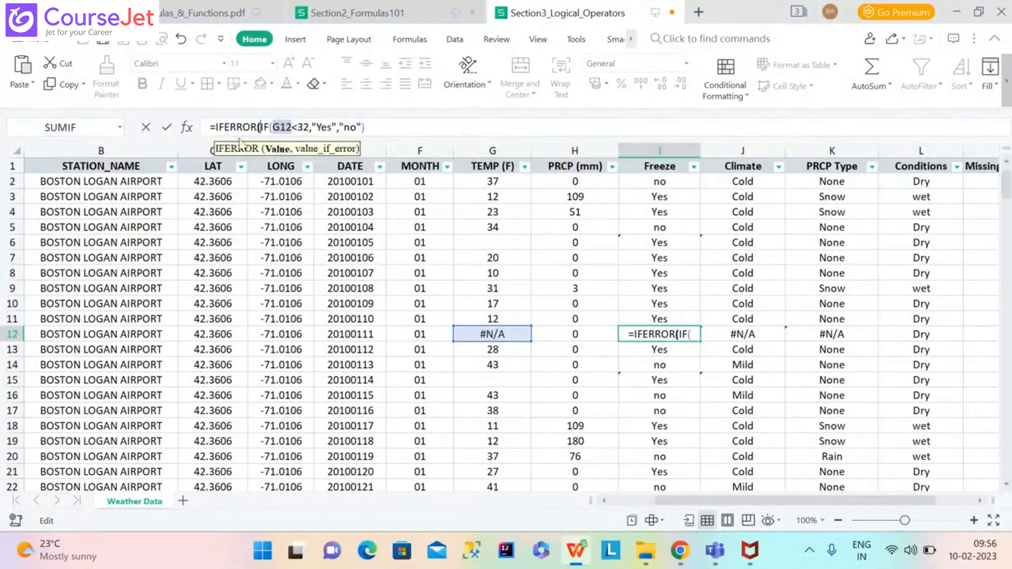
key(End)
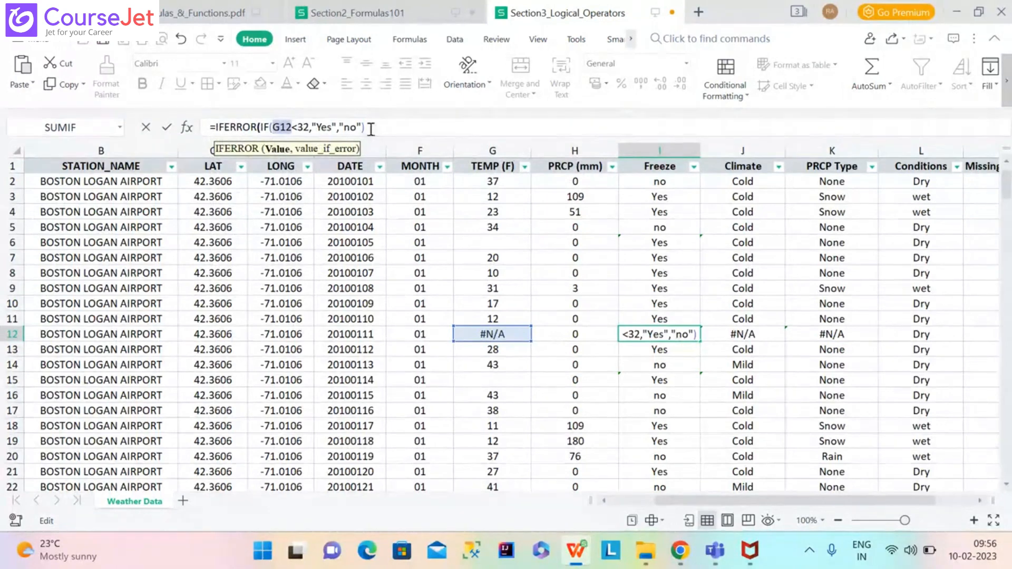
text(,")
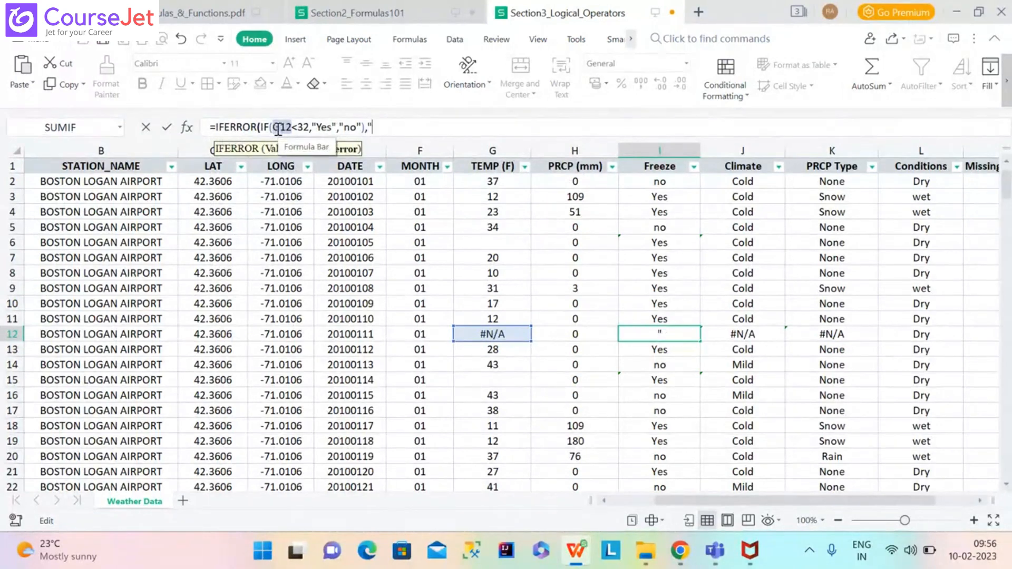
text(other"))
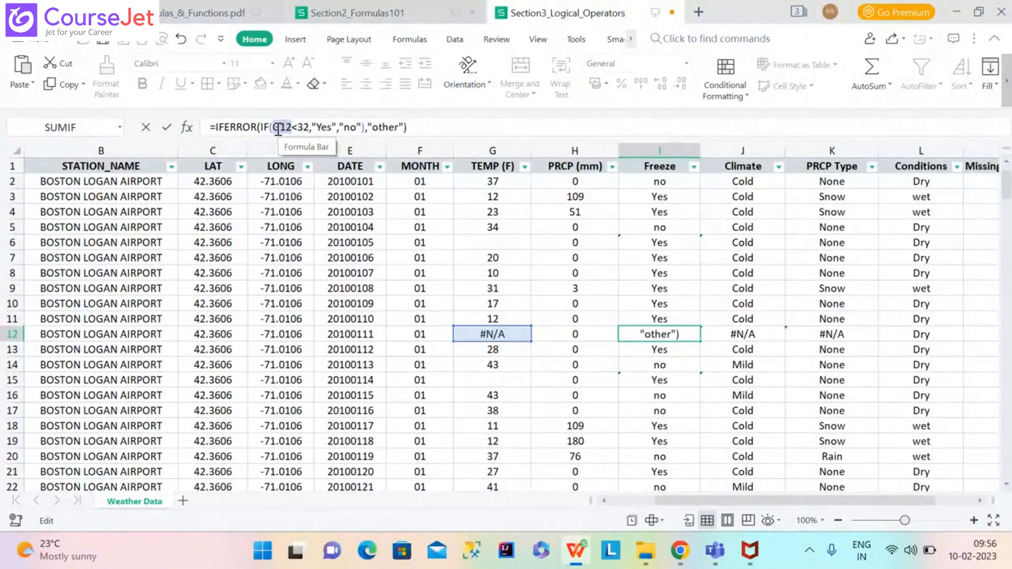
key(Return)
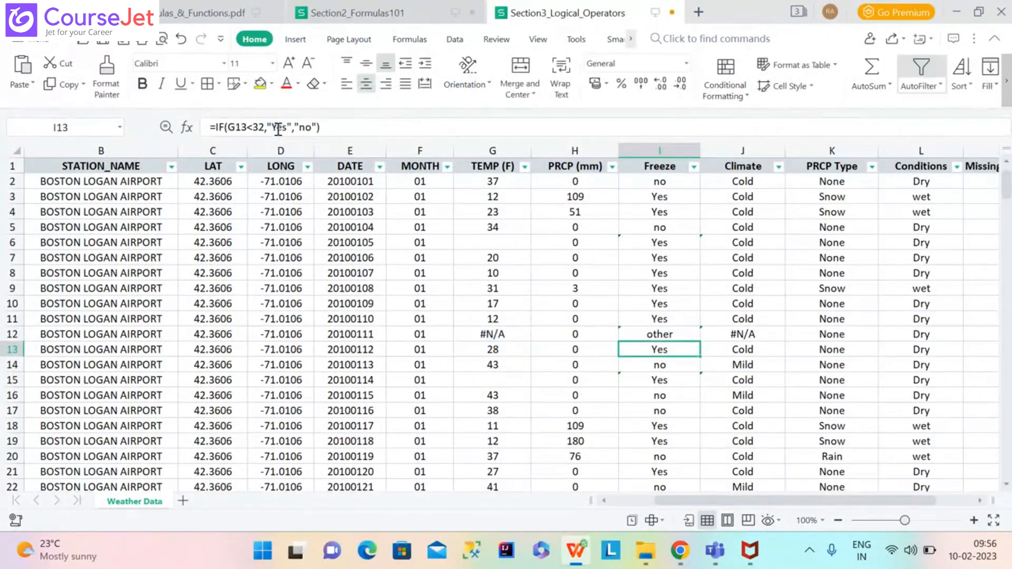
click(662, 333)
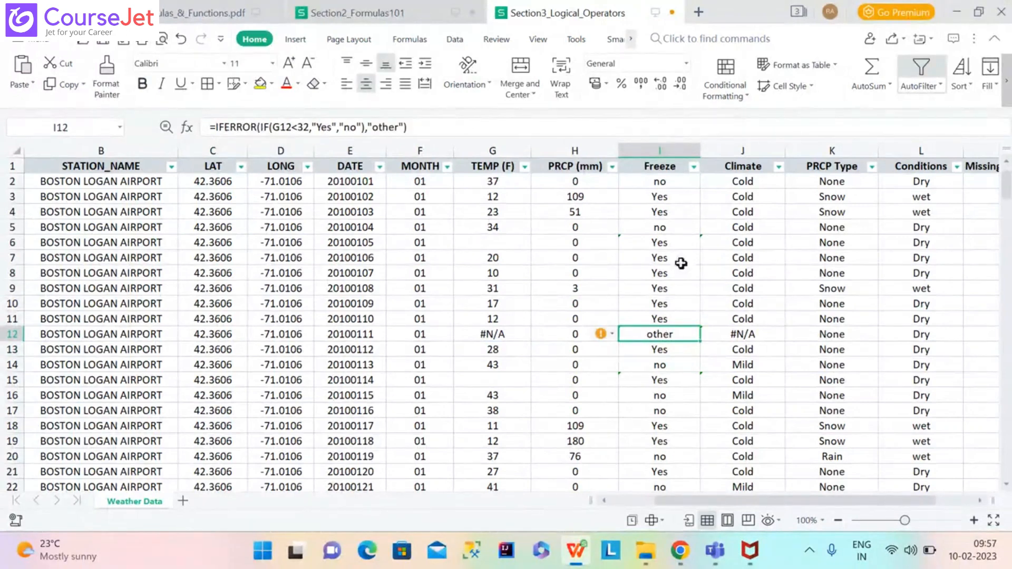
Clear the Freeze cells from I2 down to the last row.
click(665, 188)
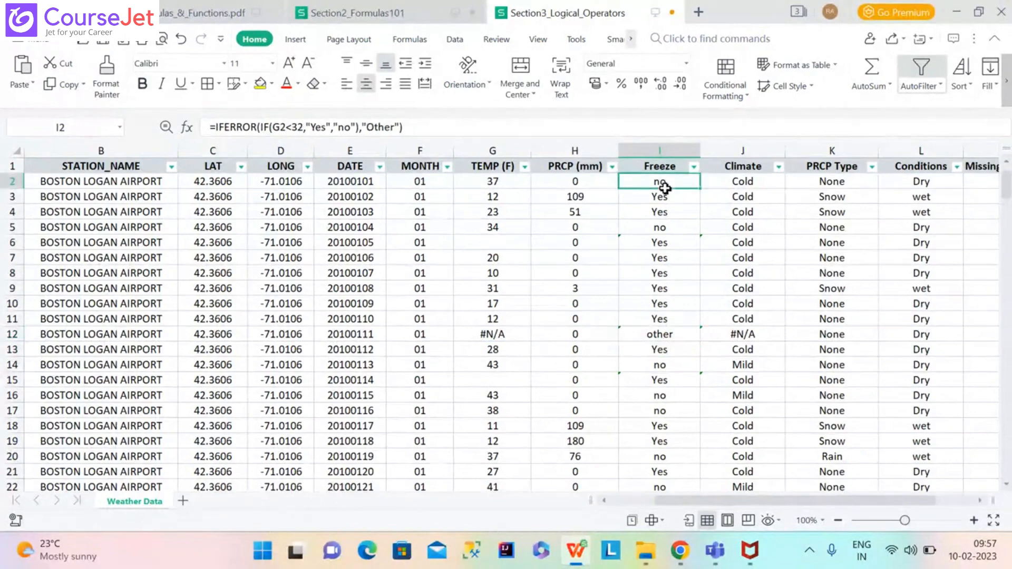
key(ctrl+shift+Down)
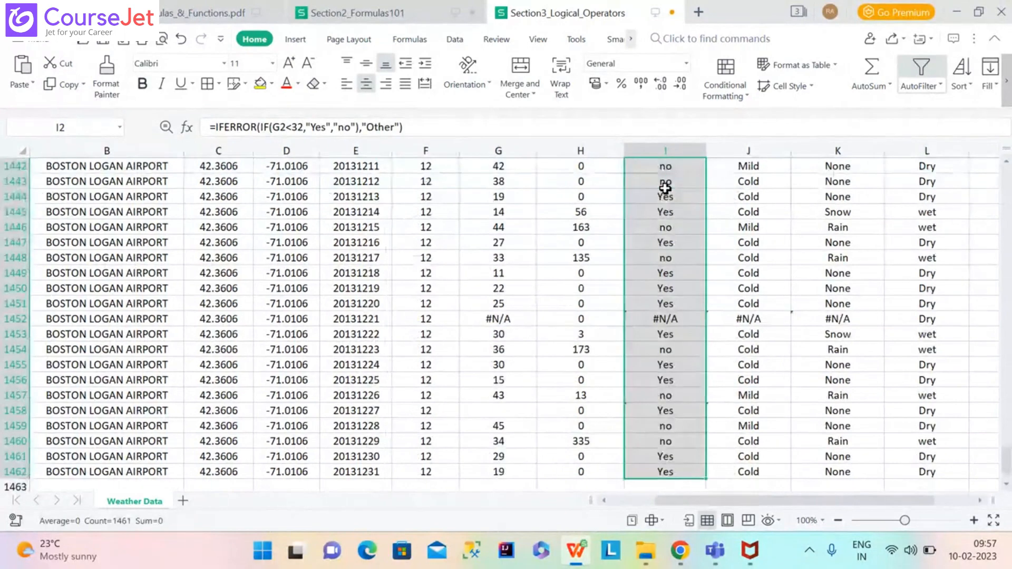
key(Delete)
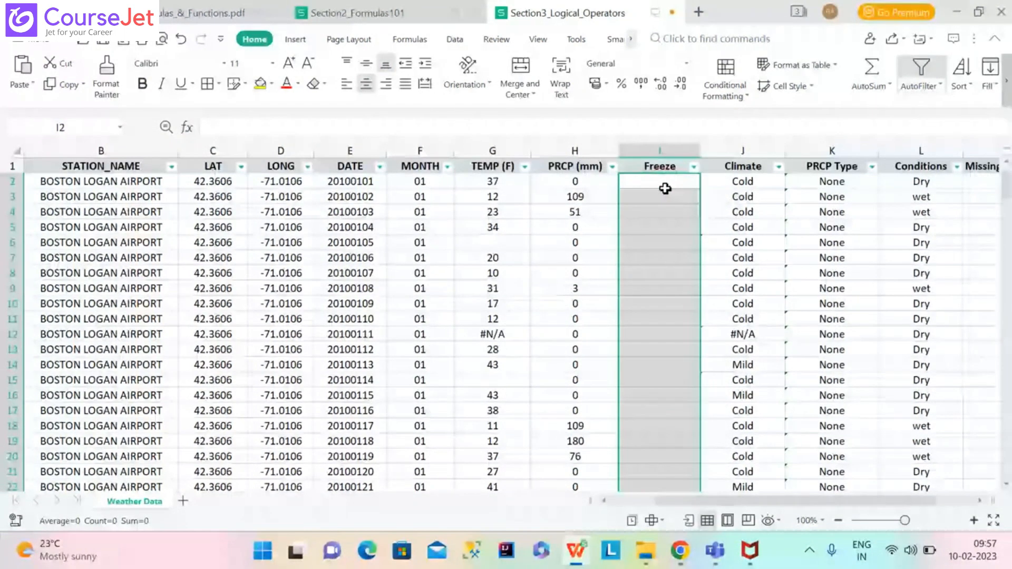
Retype I2 as =IFERROR(IF(G2<32,"yes","No"),"other"), which shows No.
double_click(666, 189)
text(=IFERROR()
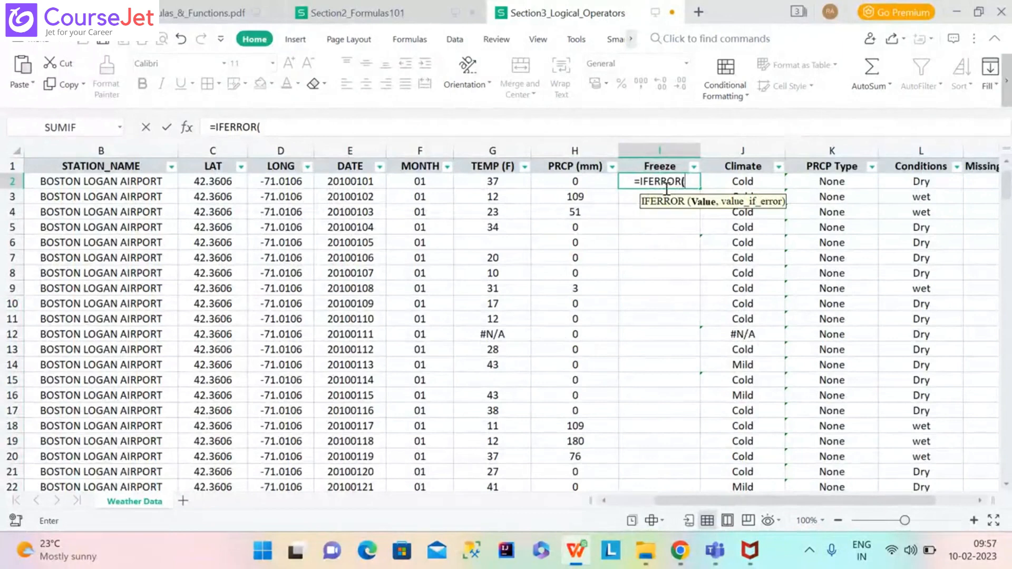
text(If)
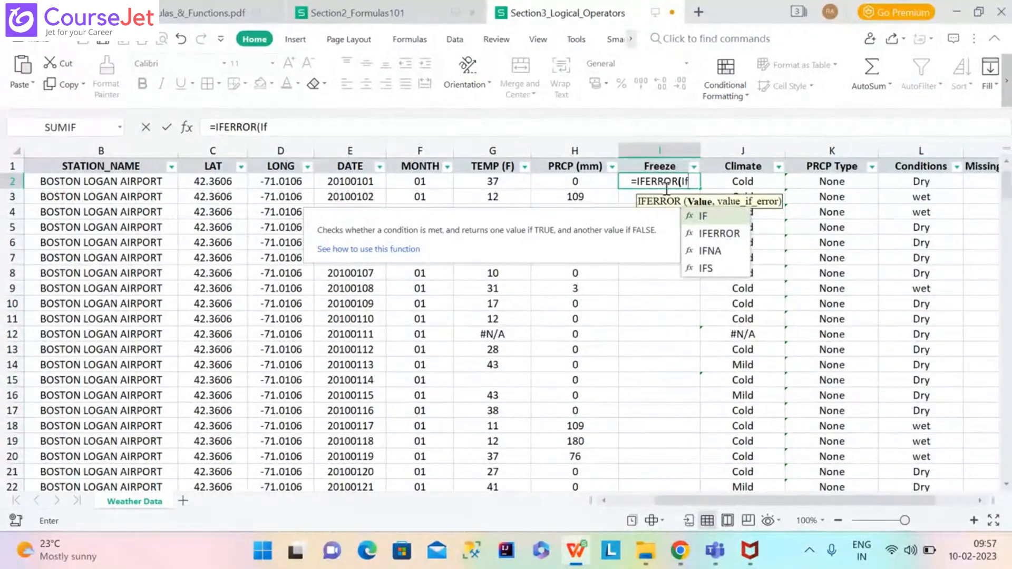
key(BackSpace)
text(F)
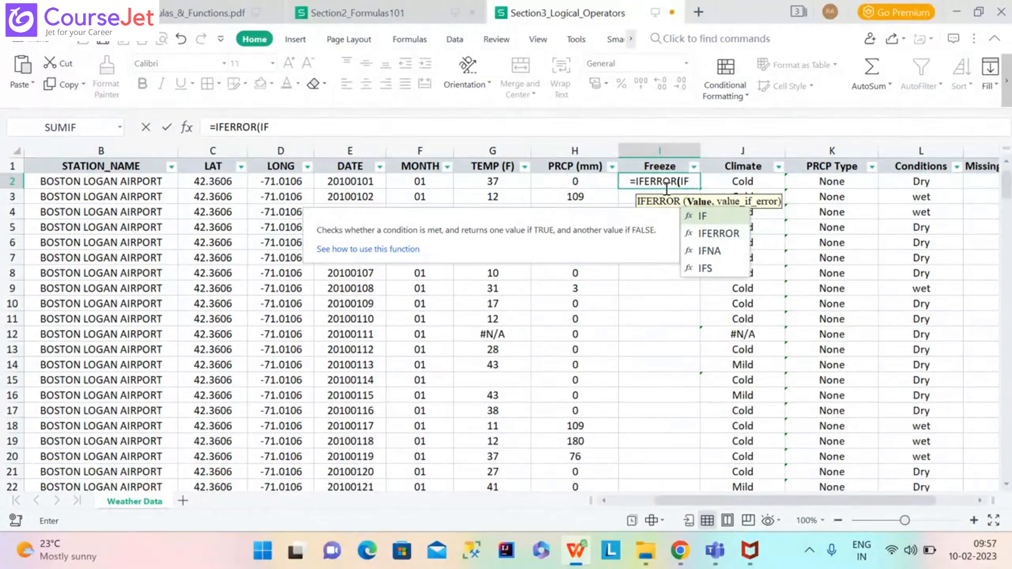
text(()
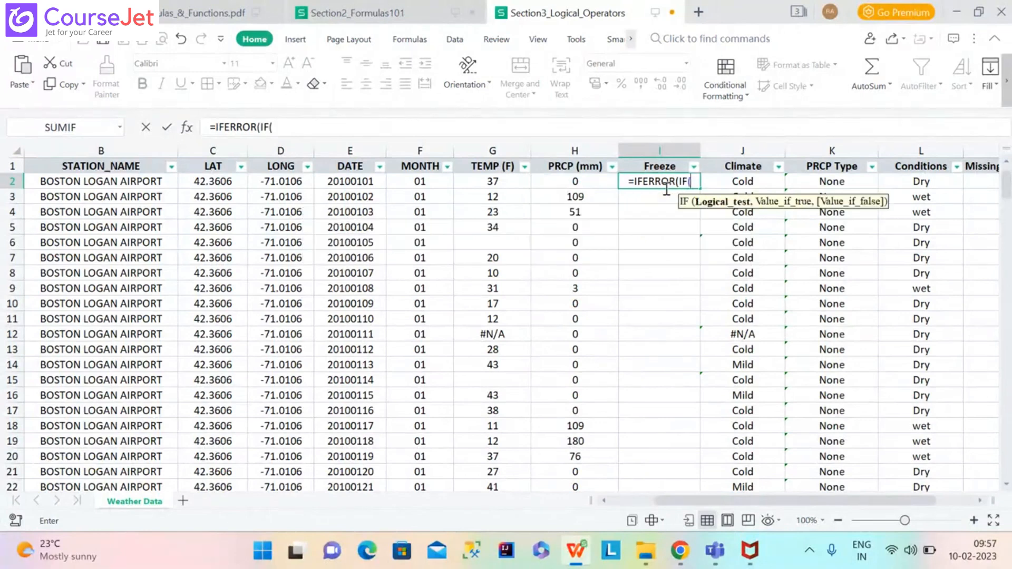
click(509, 181)
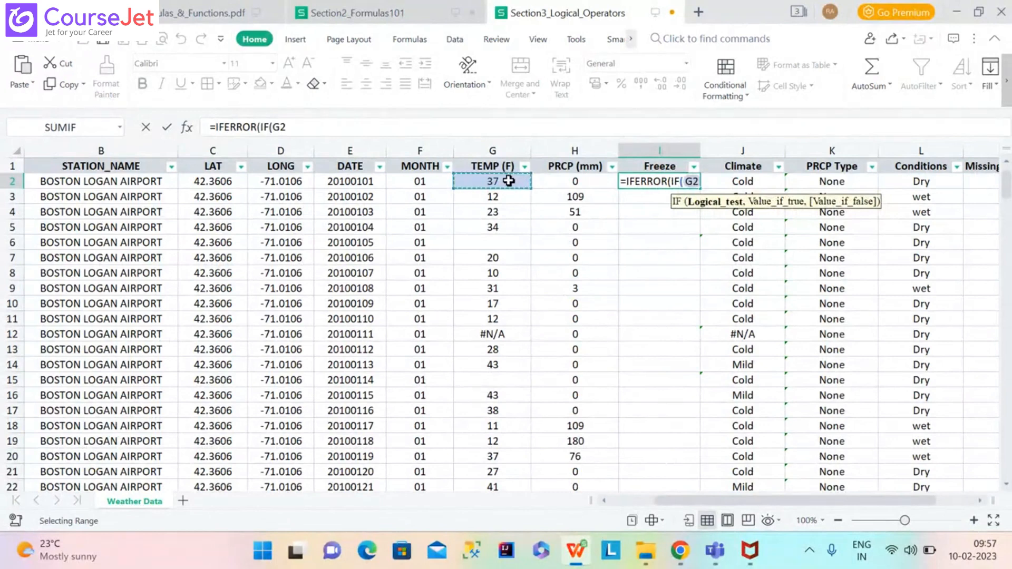
text(<32,"yes","No)
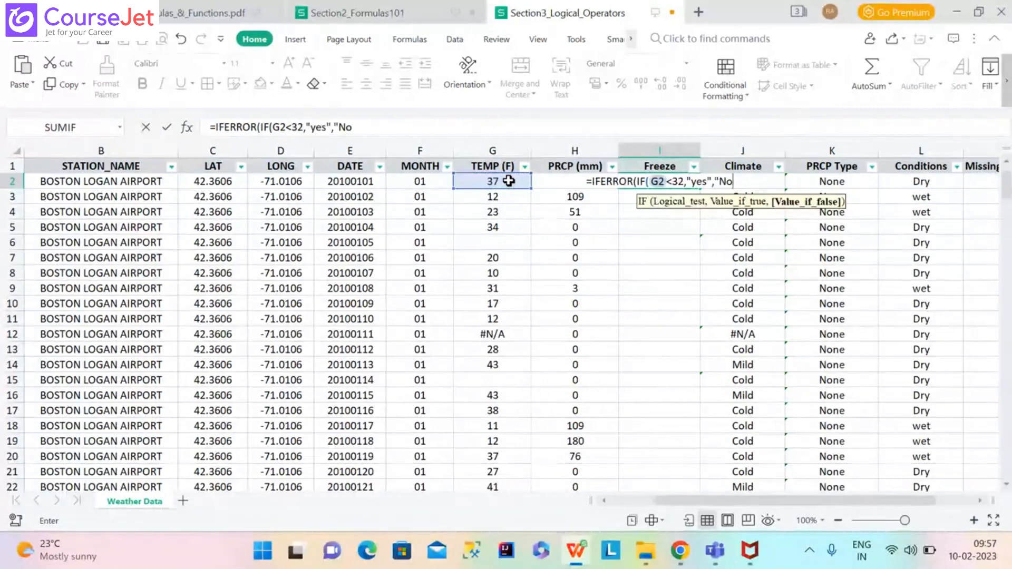
text(")
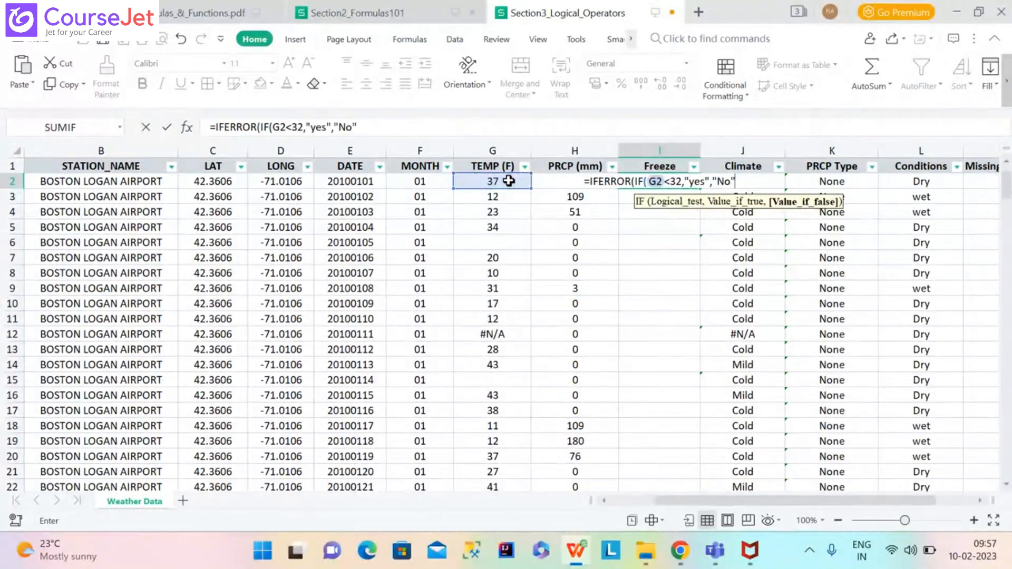
text())
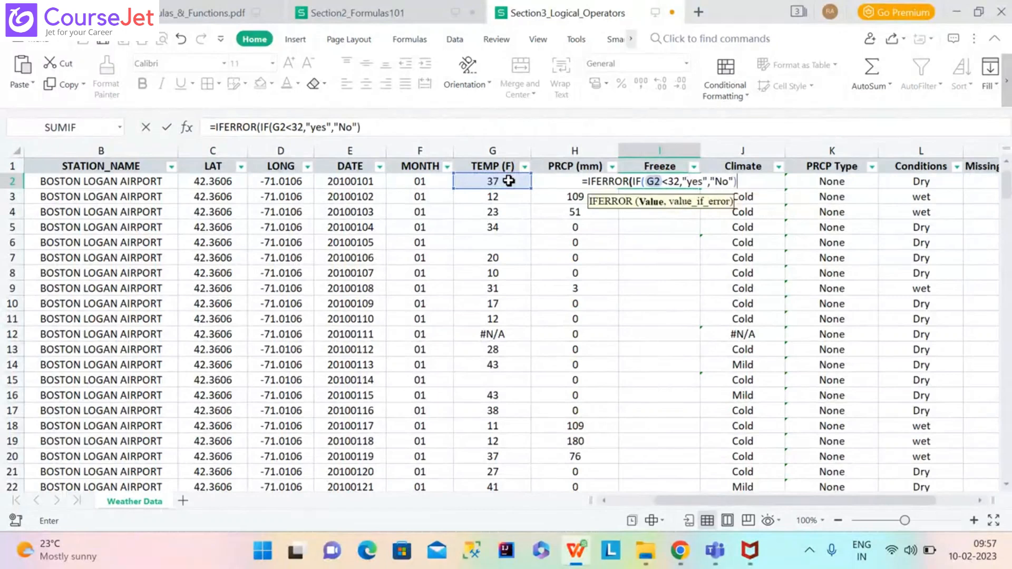
text(,)
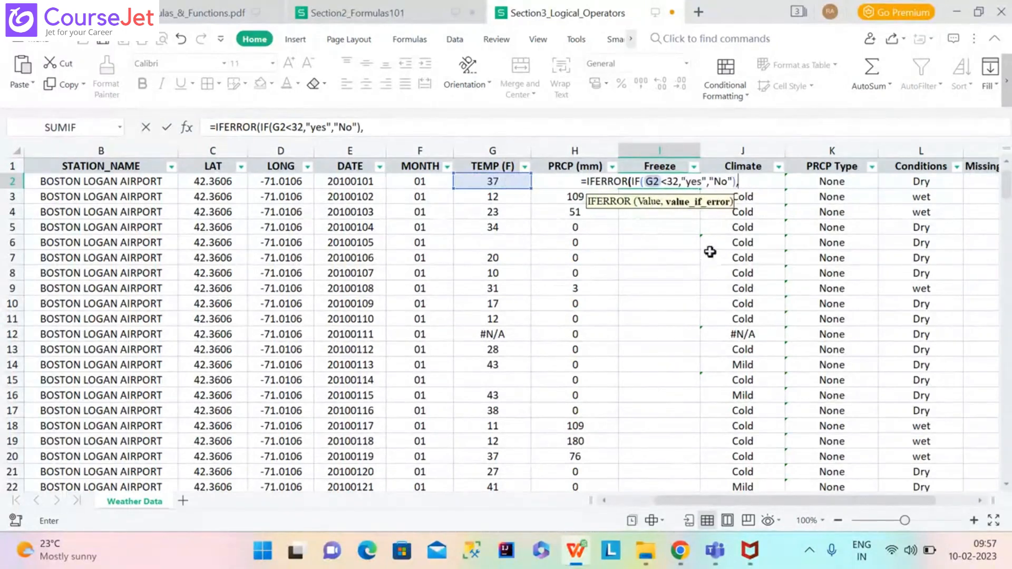
text("other")
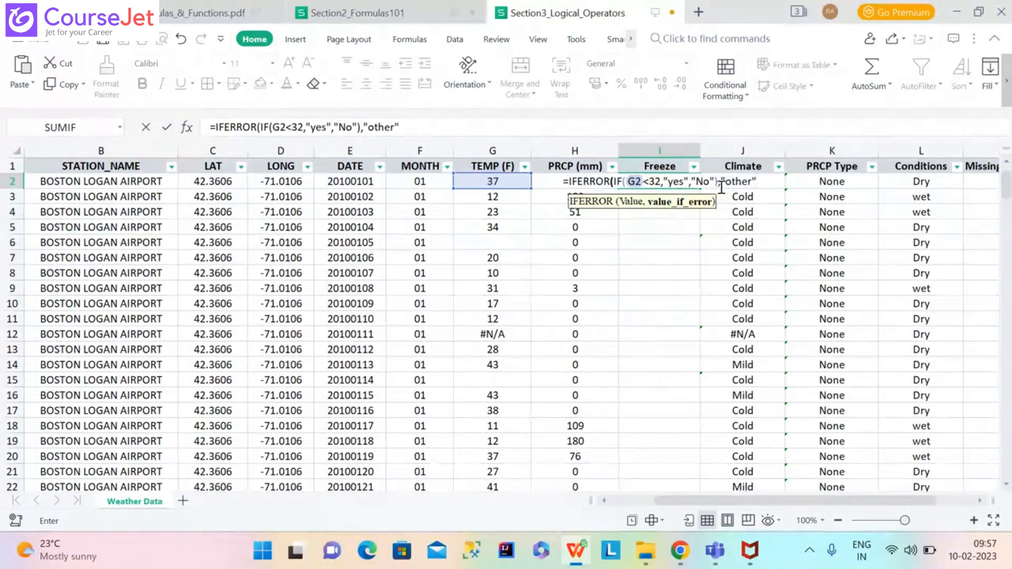
text())
key(Return)
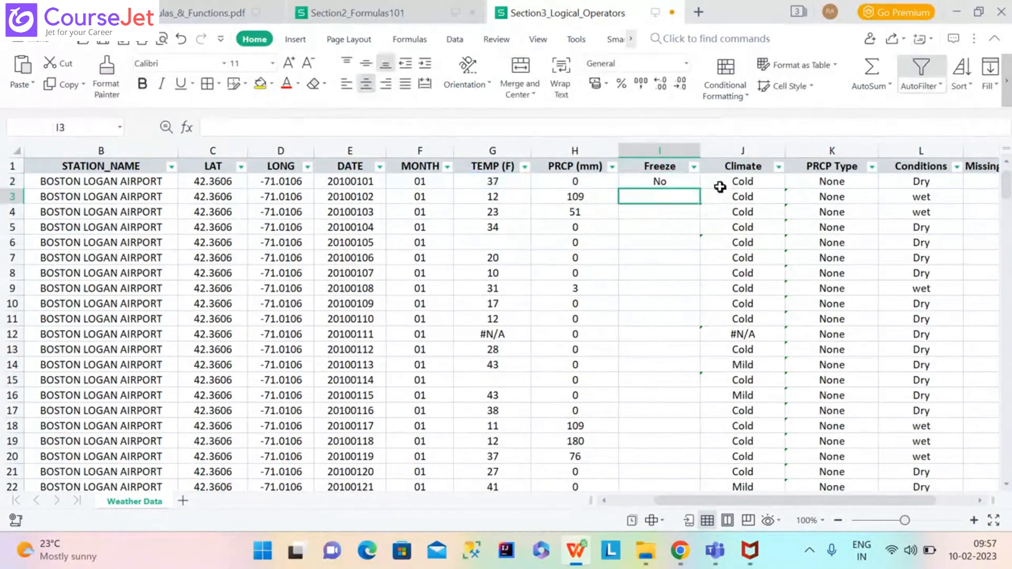
Fill the I2 formula down the Freeze column and check that rows 1112–1120 show other for #N/A temperatures.
click(677, 179)
double_click(701, 188)
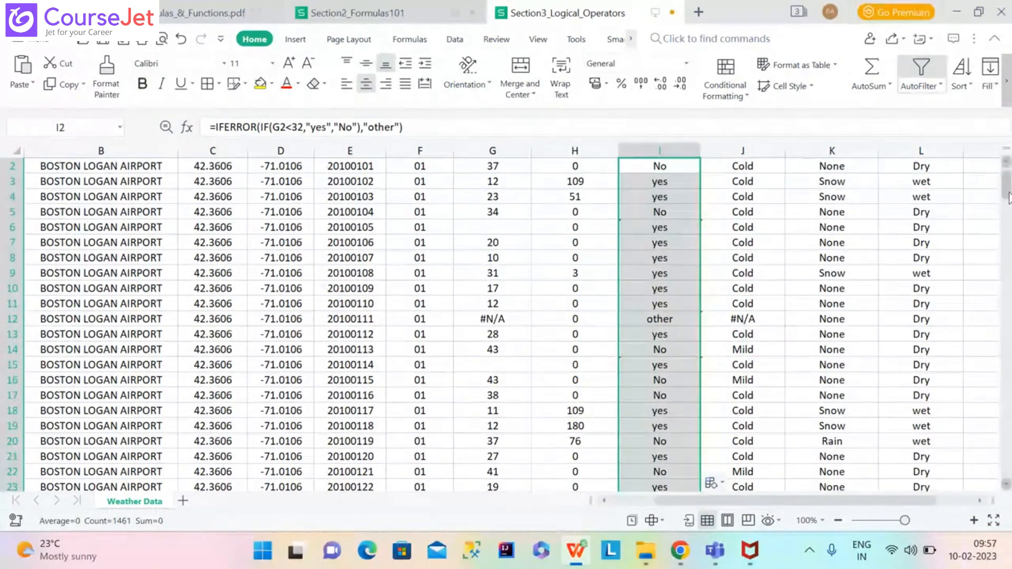
scroll(1008, 200, down, 9)
drag(1008, 203, 1011, 407)
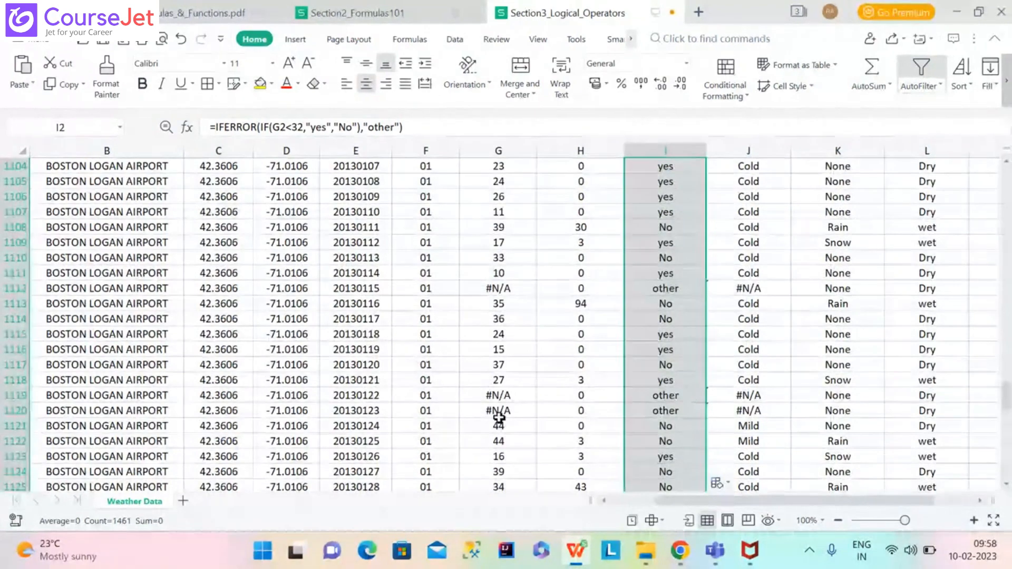
click(502, 394)
click(686, 396)
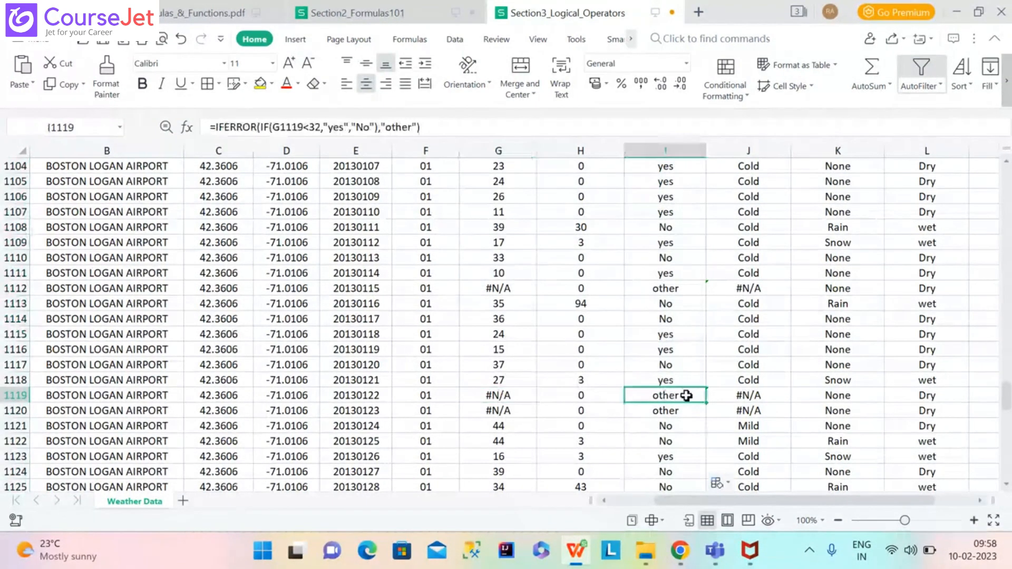
click(684, 410)
click(681, 286)
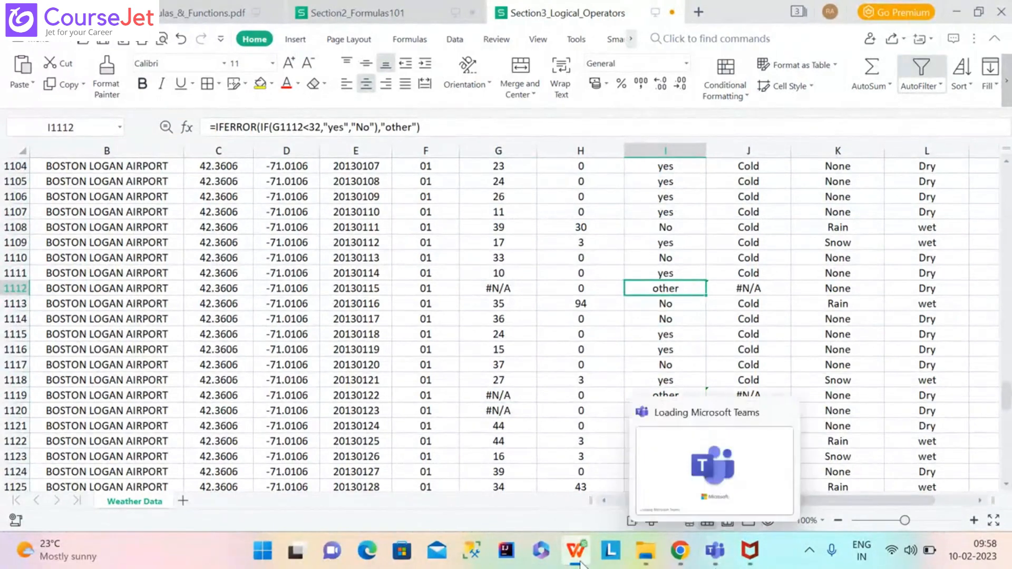
Advance the formulas PDF to the page 24 IS Statements slide, then bring up the Teachmint class window.
mouse_move(579, 560)
click(575, 467)
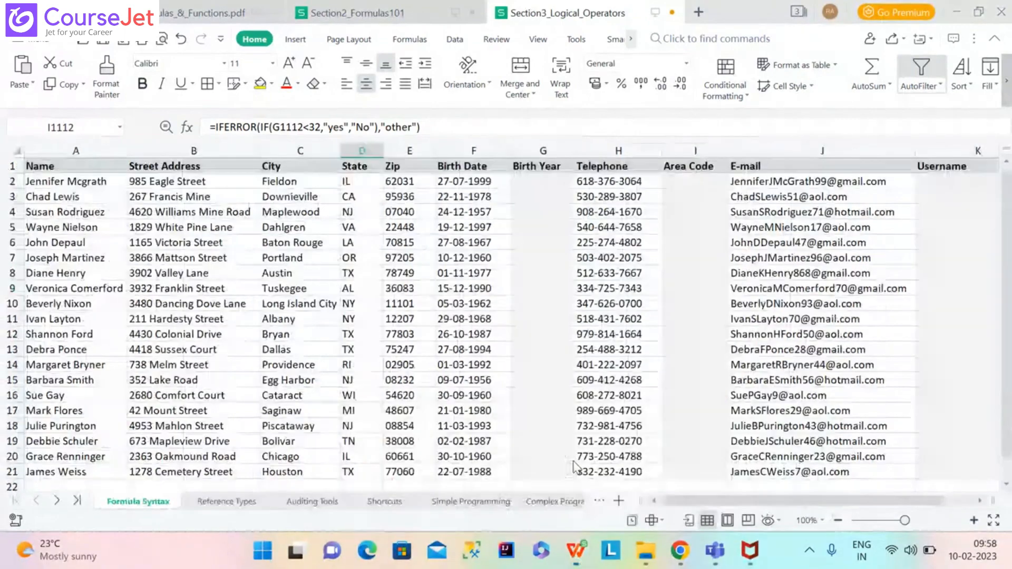
click(427, 470)
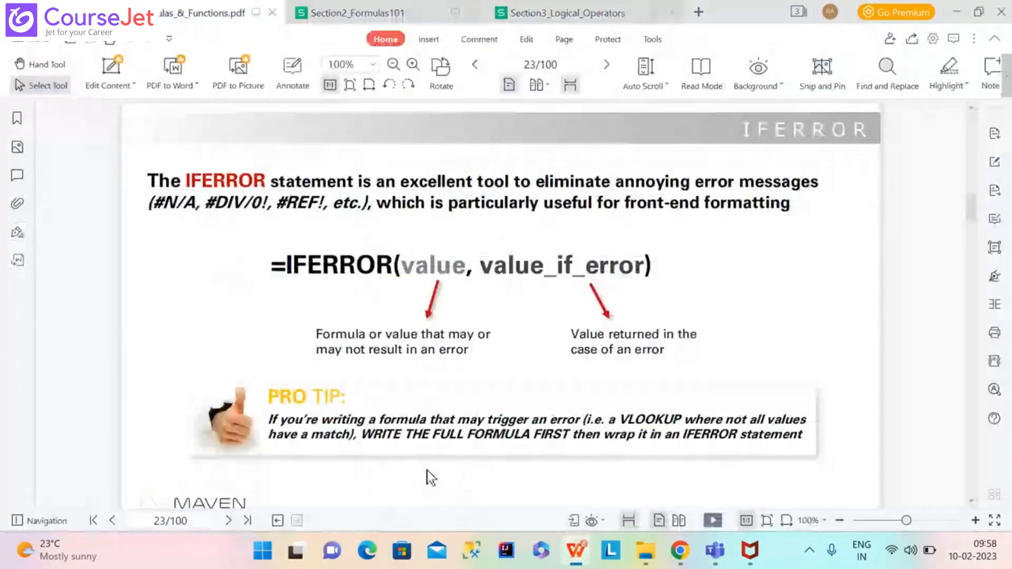
click(229, 521)
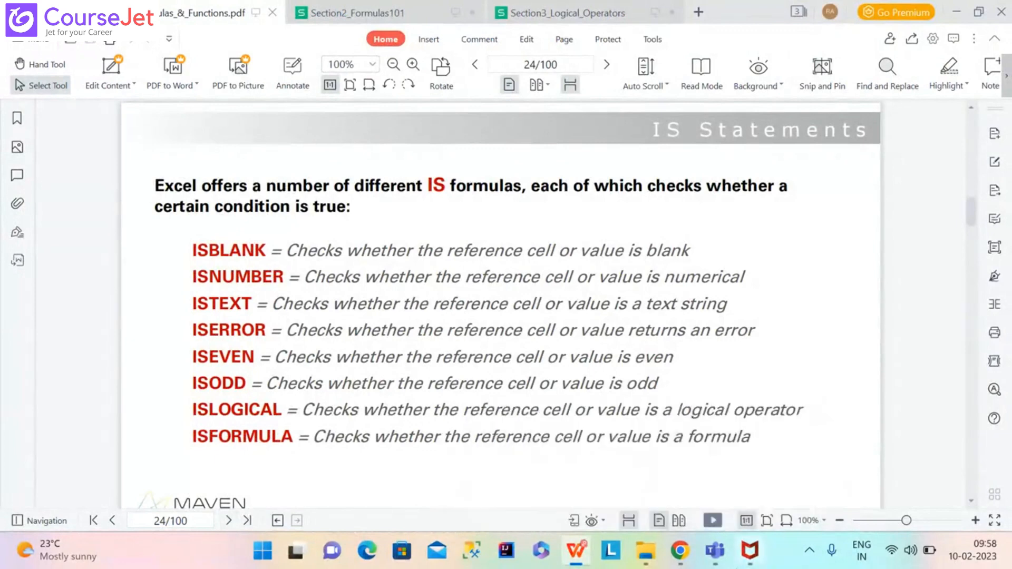
mouse_move(685, 554)
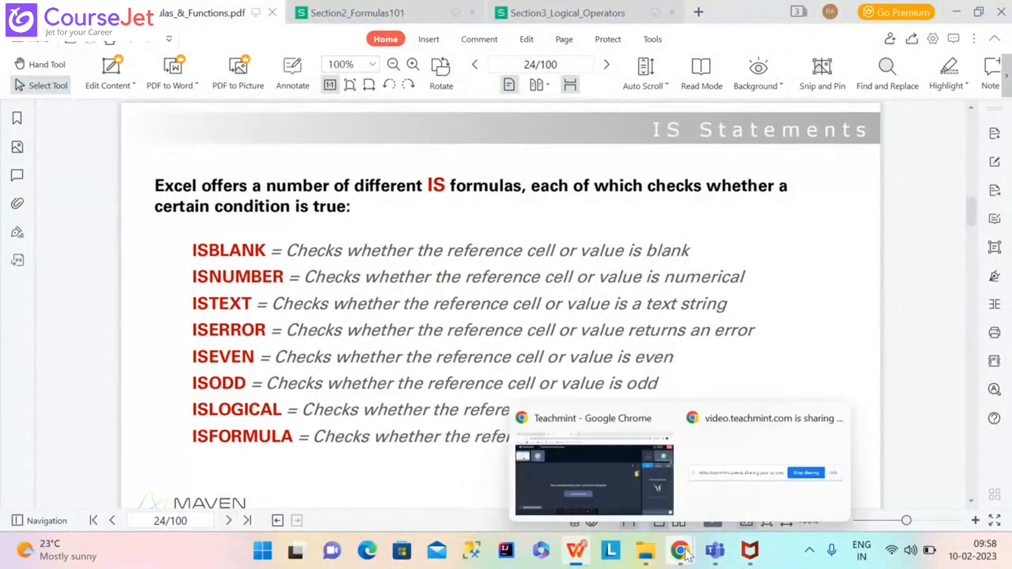
click(616, 493)
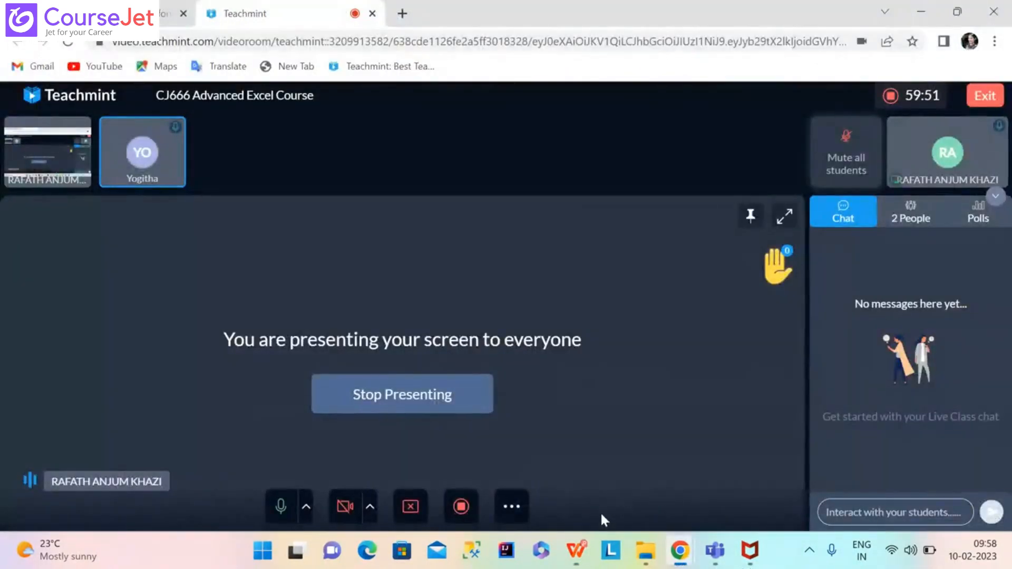
Return via the formulas PDF to the Section2_Formulas101 workbook's Formula Syntax sheet.
mouse_move(576, 553)
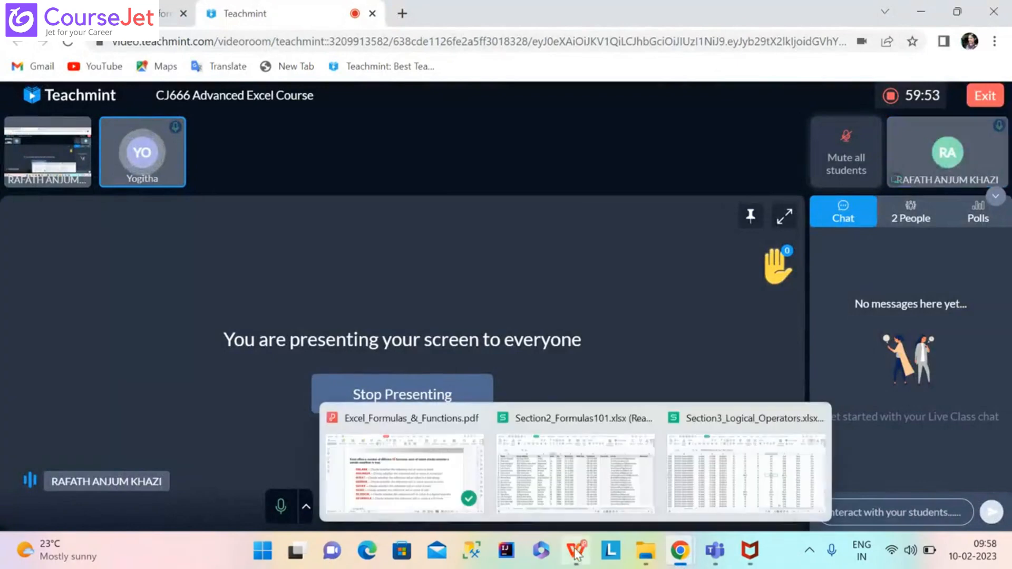
click(385, 475)
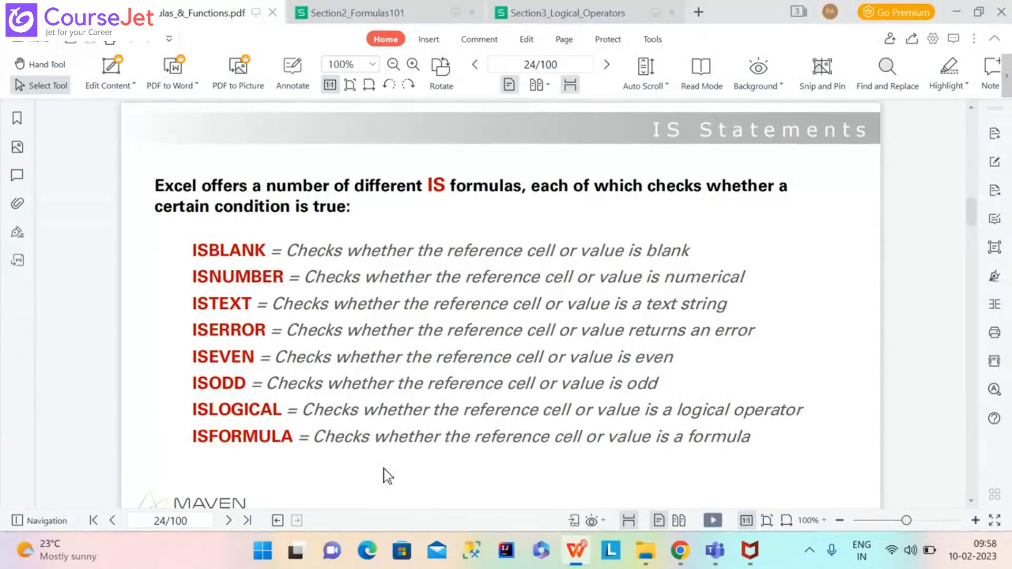
click(357, 11)
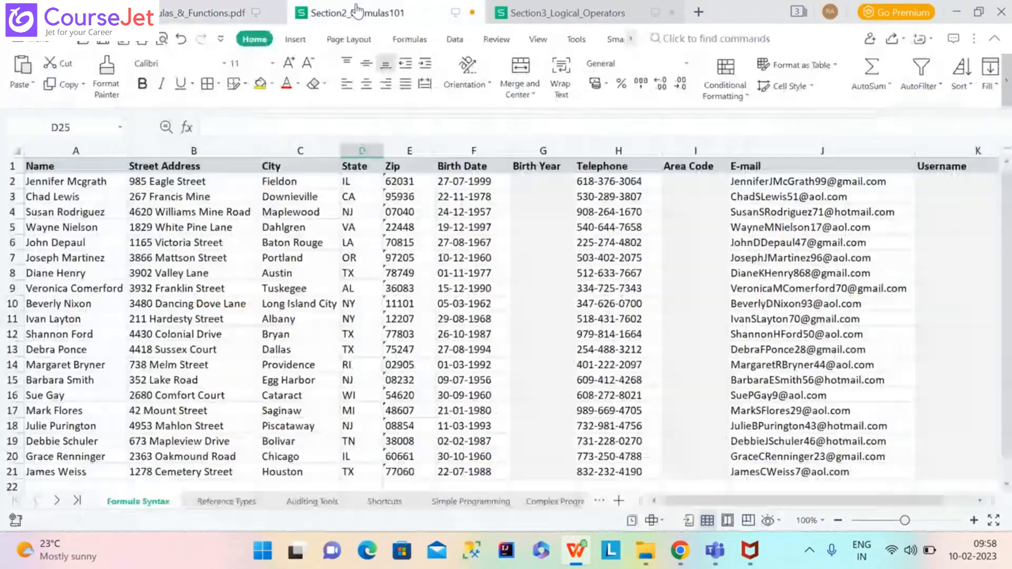